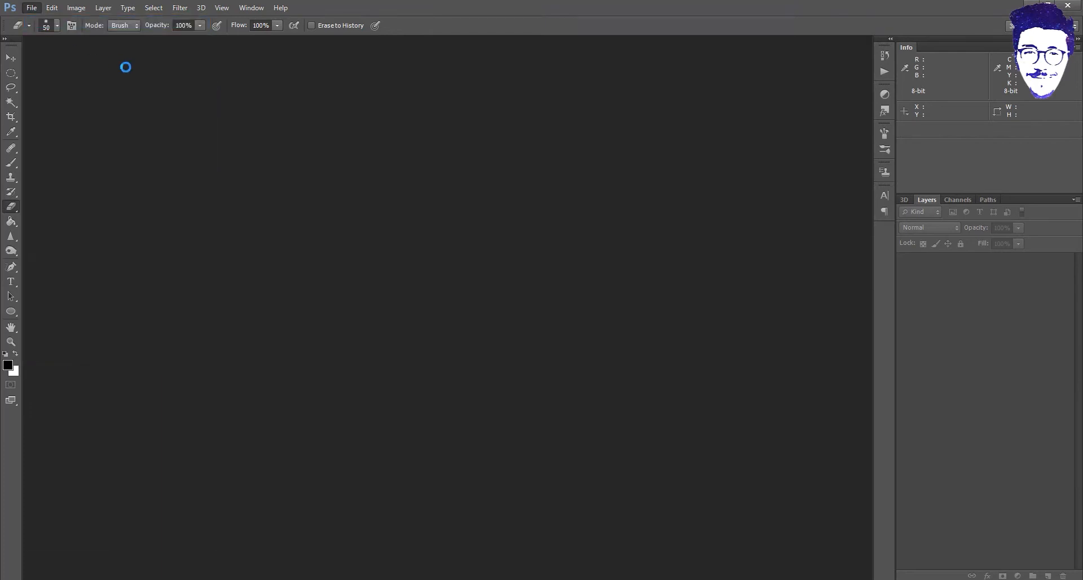
- Create a new 30×20 cm white document named '3D vase'
{"action": "left_click", "coordinate": [418, 146]}
{"action": "left_click", "coordinate": [411, 183]}
{"action": "key", "text": "shift+Tab"}
{"action": "type", "text": "32"}
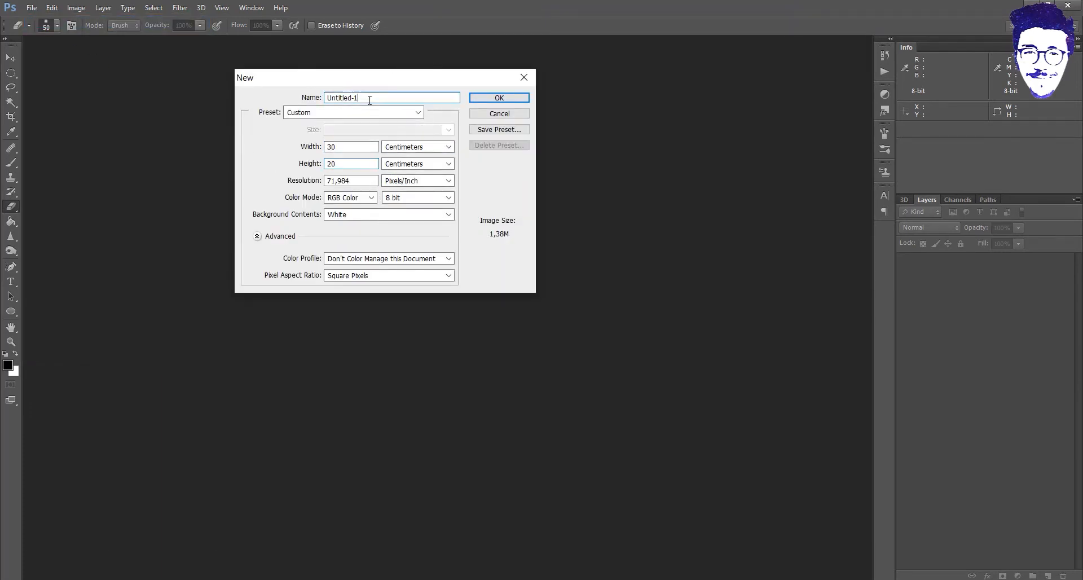
{"action": "type", "text": "vase"}
{"action": "key", "text": "Return"}
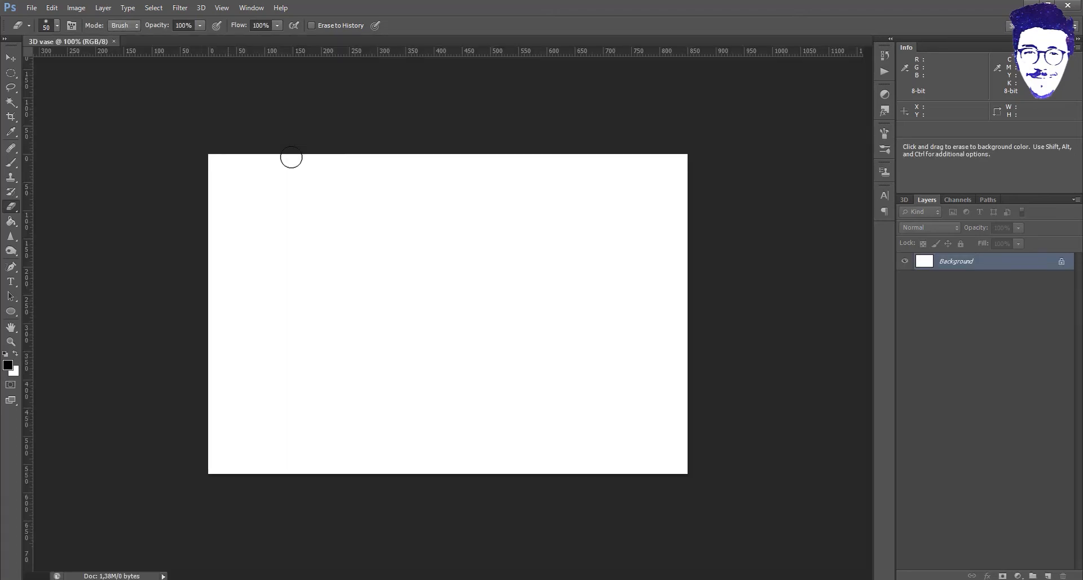
- Fit the canvas on screen and convert the Background into an editable layer
{"action": "left_click", "coordinate": [252, 8]}
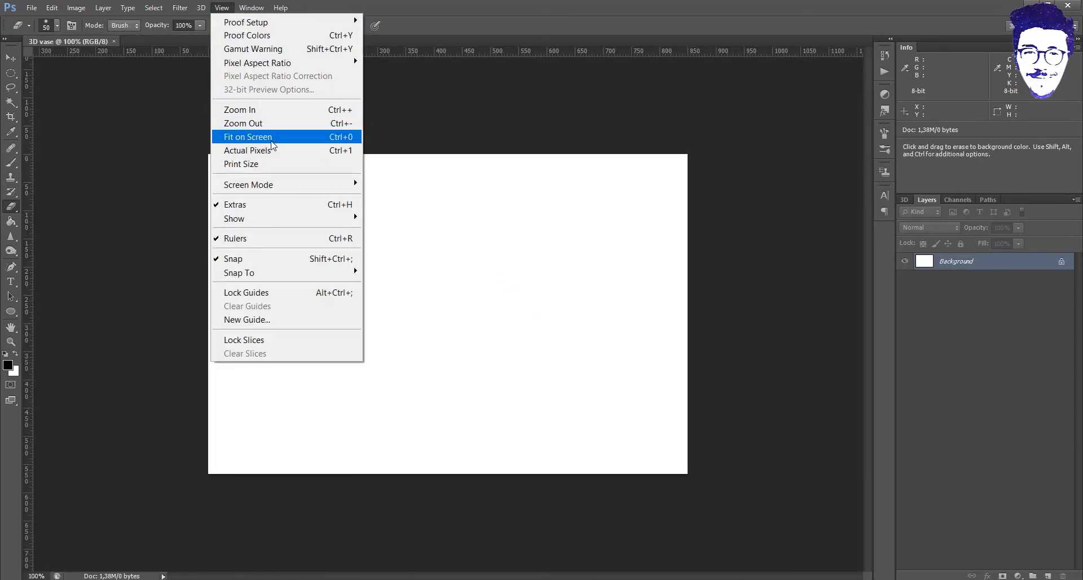
{"action": "left_click", "coordinate": [242, 136]}
{"action": "double_click", "coordinate": [1050, 264]}
- Confirm Layer 0 and fill the canvas black with the Paint Bucket
{"action": "key", "text": "Return"}
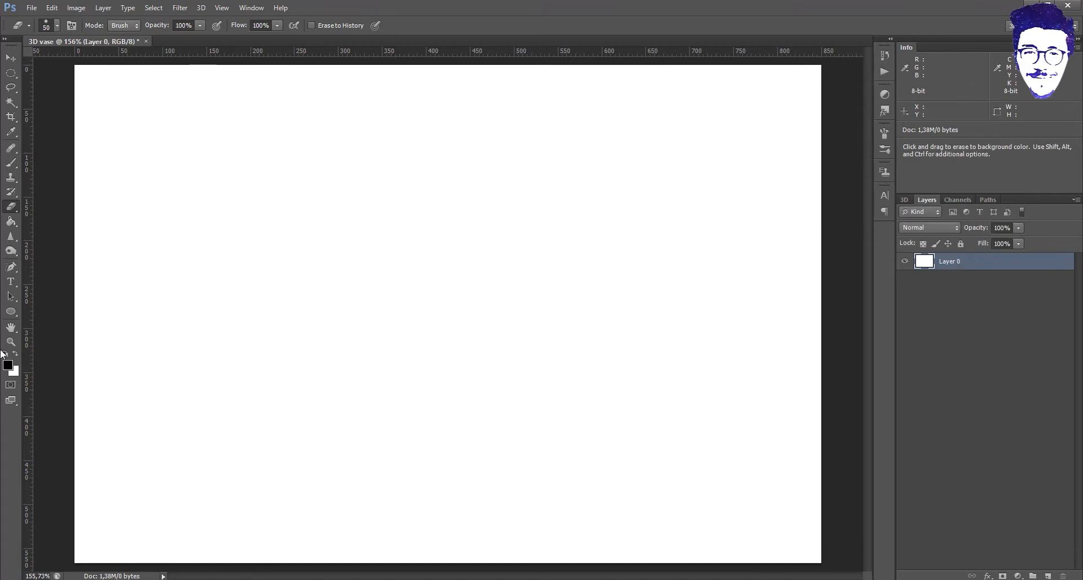
{"action": "left_click", "coordinate": [8, 365]}
{"action": "left_click", "coordinate": [917, 189]}
{"action": "key", "text": "e"}
{"action": "left_click", "coordinate": [9, 222]}
{"action": "left_click", "coordinate": [326, 234]}
- Paint a white vertical brush stroke on a new layer right of centre
{"action": "key", "text": "x"}
{"action": "key", "text": "b"}
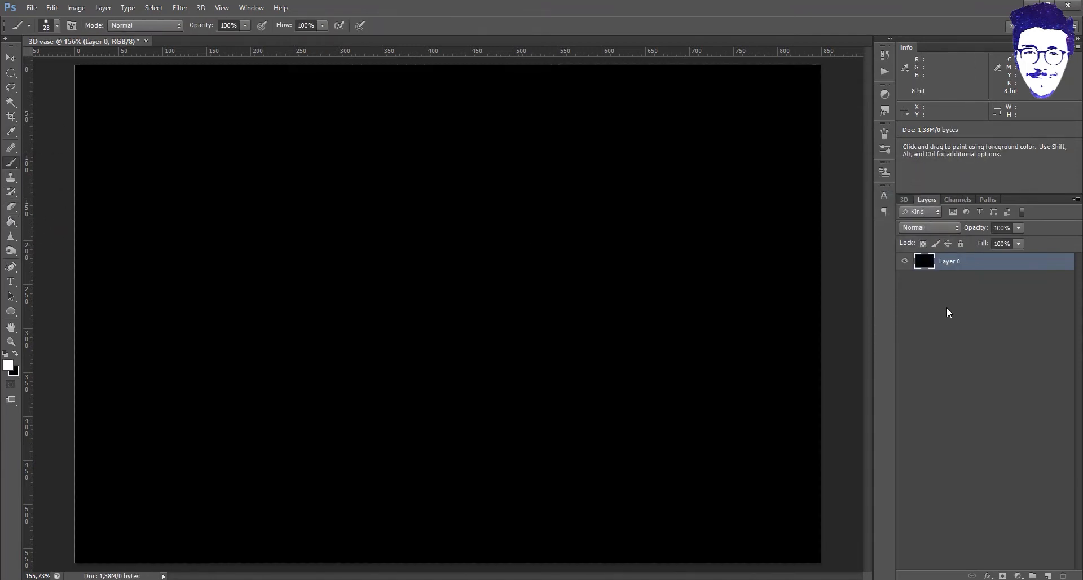
{"action": "left_click", "coordinate": [1050, 575]}
{"action": "left_click_drag", "start_coordinate": [588, 140], "coordinate": [583, 383]}
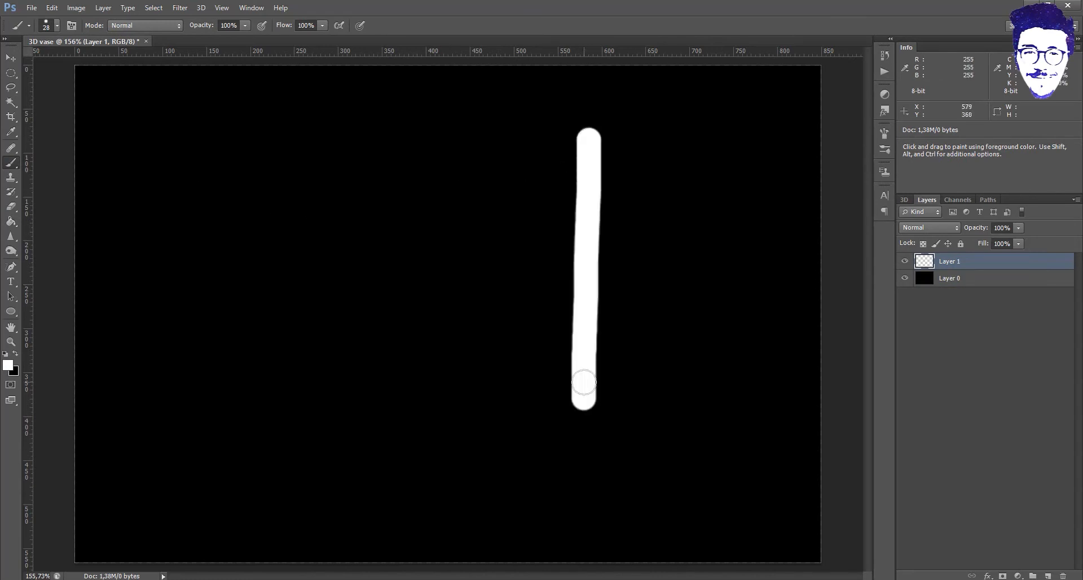
- Streak the white stroke by applying Stylize > Wind four times
{"action": "left_click", "coordinate": [180, 8]}
{"action": "mouse_move", "coordinate": [220, 8]}
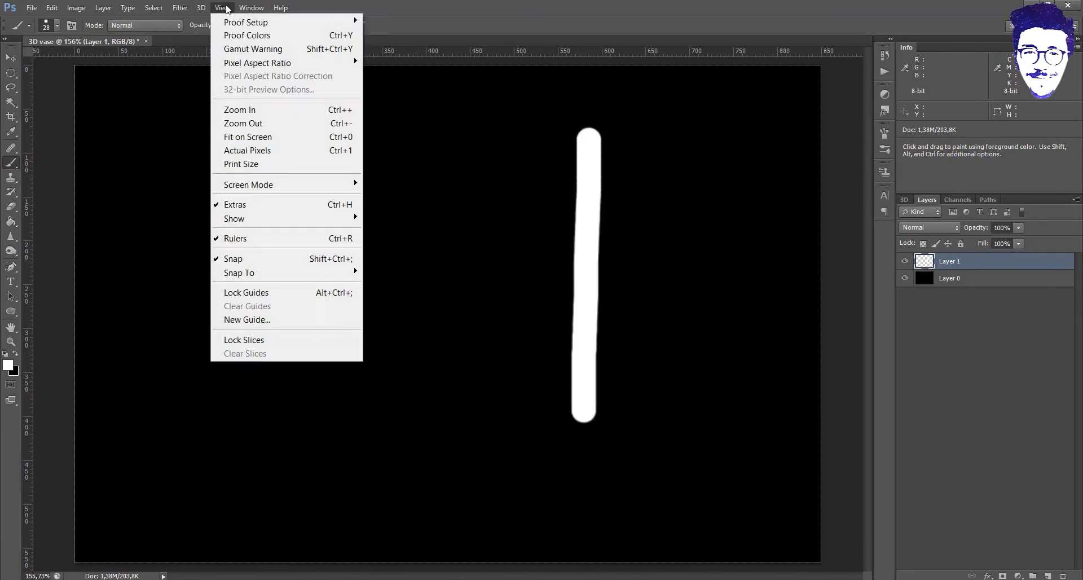
{"action": "mouse_move", "coordinate": [181, 8]}
{"action": "mouse_move", "coordinate": [218, 177]}
{"action": "left_click", "coordinate": [345, 254]}
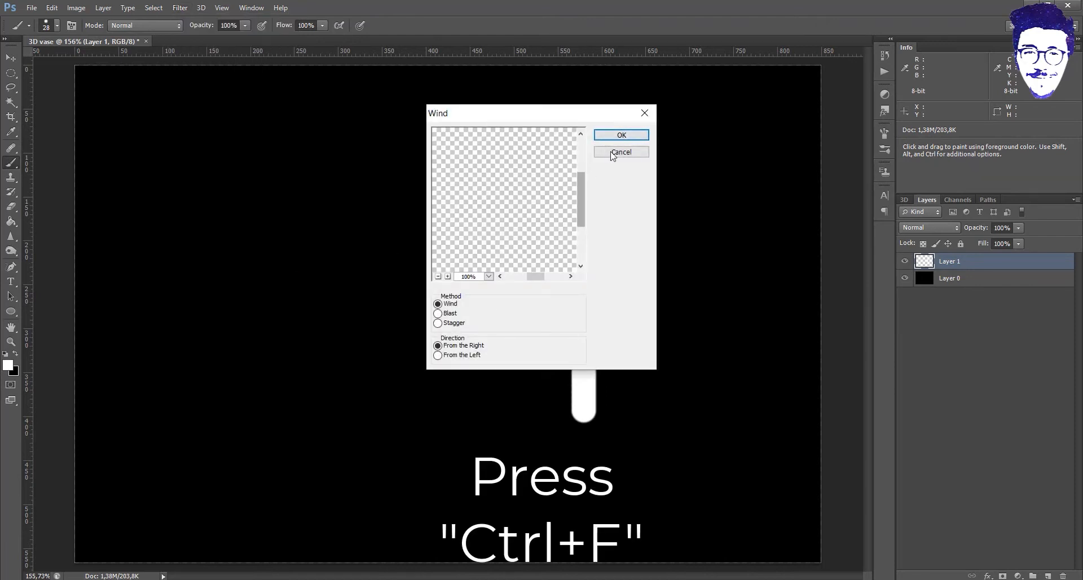
{"action": "key", "text": "Return"}
{"action": "key", "text": "ctrl+f"}
{"action": "left_click", "coordinate": [180, 8]}
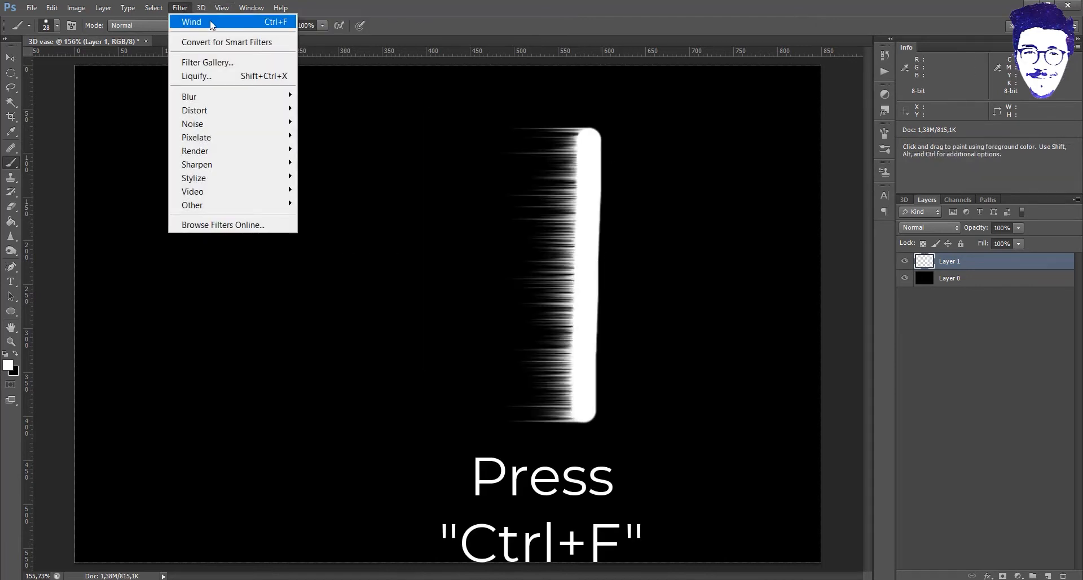
{"action": "left_click", "coordinate": [192, 22]}
{"action": "key", "text": "ctrl+f"}
{"action": "key", "text": "ctrl+t"}
- Stretch the streaked stroke leftward into a wide block and reposition it
{"action": "left_click_drag", "start_coordinate": [351, 275], "coordinate": [496, 298]}
{"action": "left_click_drag", "start_coordinate": [726, 138], "coordinate": [571, 247]}
{"action": "left_click_drag", "start_coordinate": [448, 328], "coordinate": [511, 263]}
- Warp the block, pinching the left into a pointed tail and bulging top and bottom
{"action": "right_click", "coordinate": [510, 262]}
{"action": "left_click", "coordinate": [586, 354]}
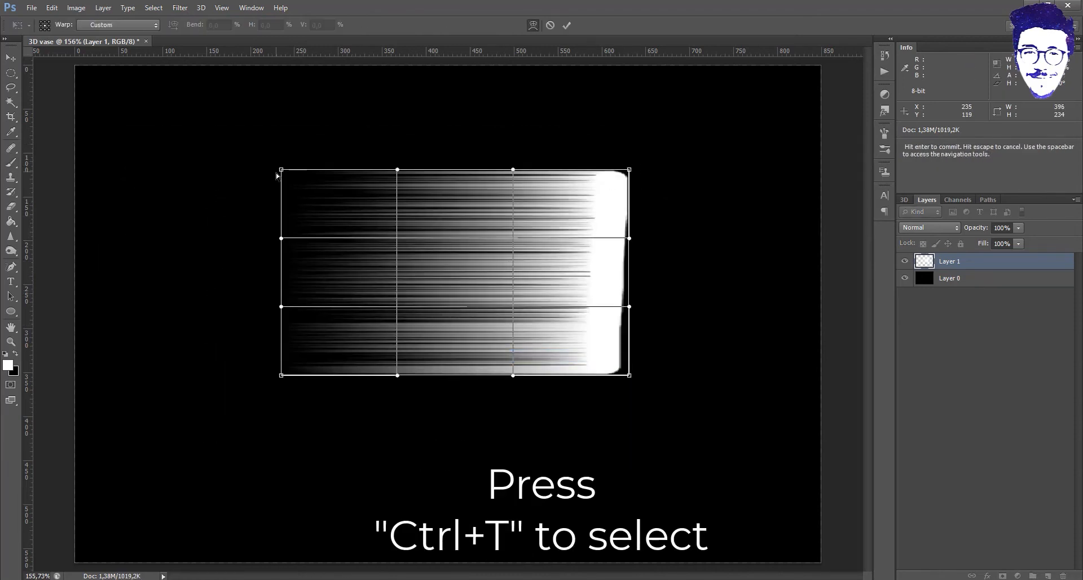
{"action": "left_click_drag", "start_coordinate": [282, 171], "coordinate": [114, 348]}
{"action": "left_click_drag", "start_coordinate": [281, 374], "coordinate": [113, 236]}
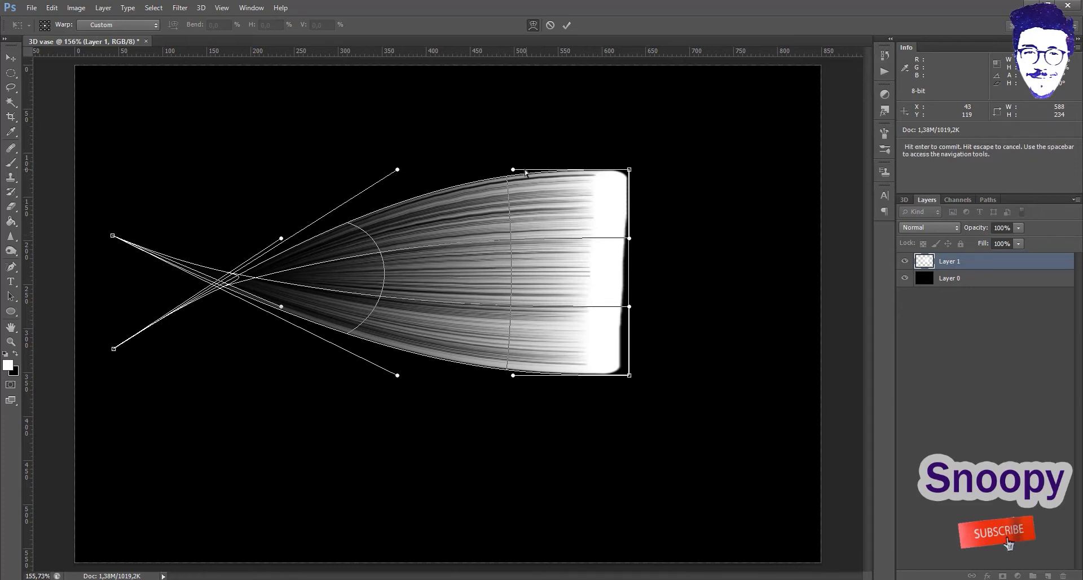
{"action": "left_click_drag", "start_coordinate": [513, 169], "coordinate": [513, 129]}
{"action": "left_click_drag", "start_coordinate": [513, 375], "coordinate": [509, 434]}
- Round out the right end, raise the top, and commit the teardrop petal
{"action": "left_click_drag", "start_coordinate": [630, 169], "coordinate": [634, 176]}
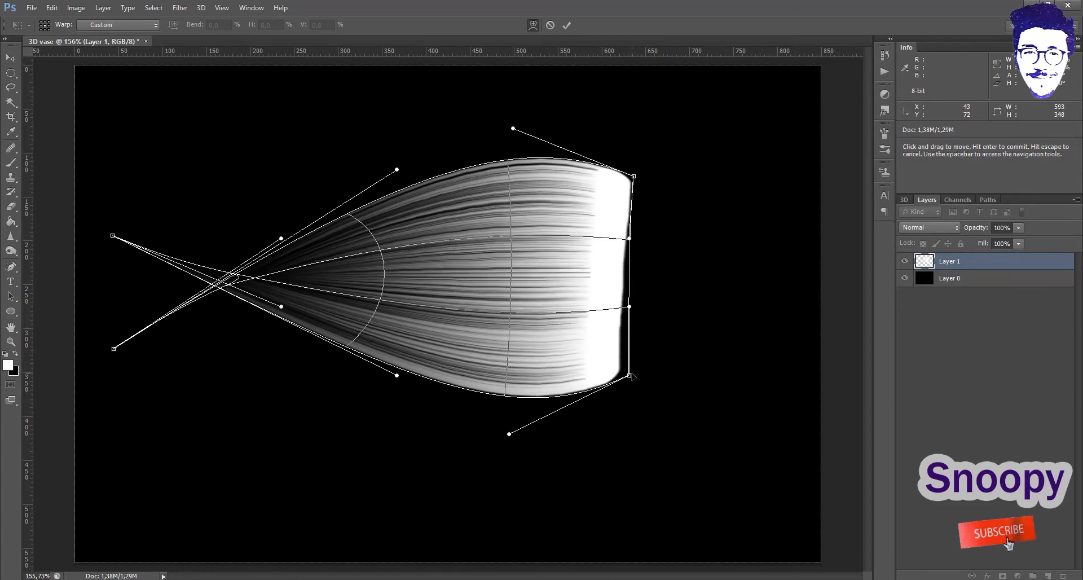
{"action": "left_click_drag", "start_coordinate": [629, 375], "coordinate": [633, 364]}
{"action": "left_click_drag", "start_coordinate": [629, 306], "coordinate": [730, 311]}
{"action": "left_click_drag", "start_coordinate": [629, 239], "coordinate": [726, 252]}
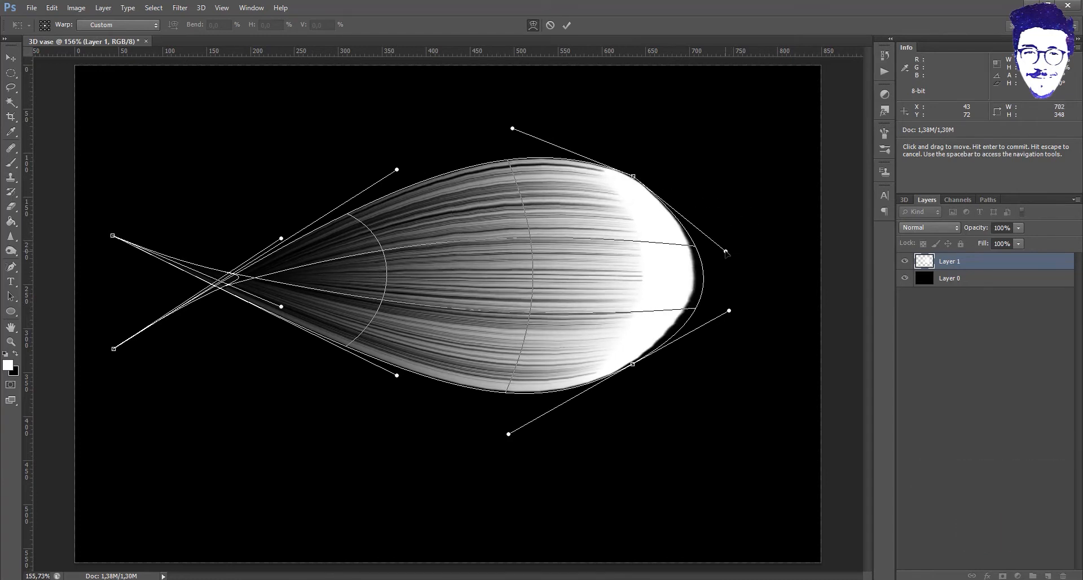
{"action": "left_click_drag", "start_coordinate": [503, 165], "coordinate": [504, 144]}
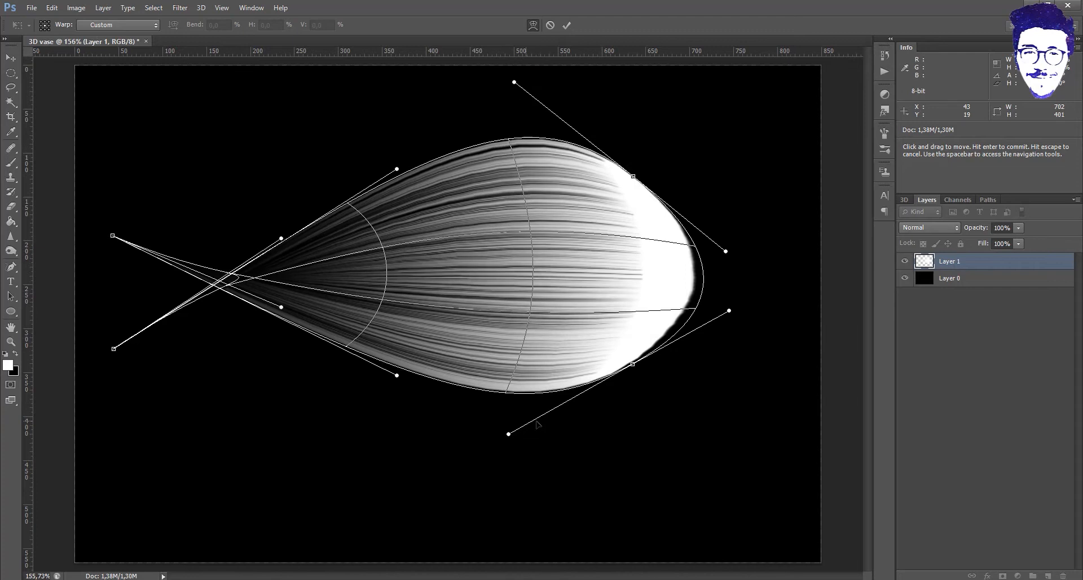
{"action": "left_click", "coordinate": [566, 24]}
- Shrink the petal and place it just right of centre
{"action": "key", "text": "v"}
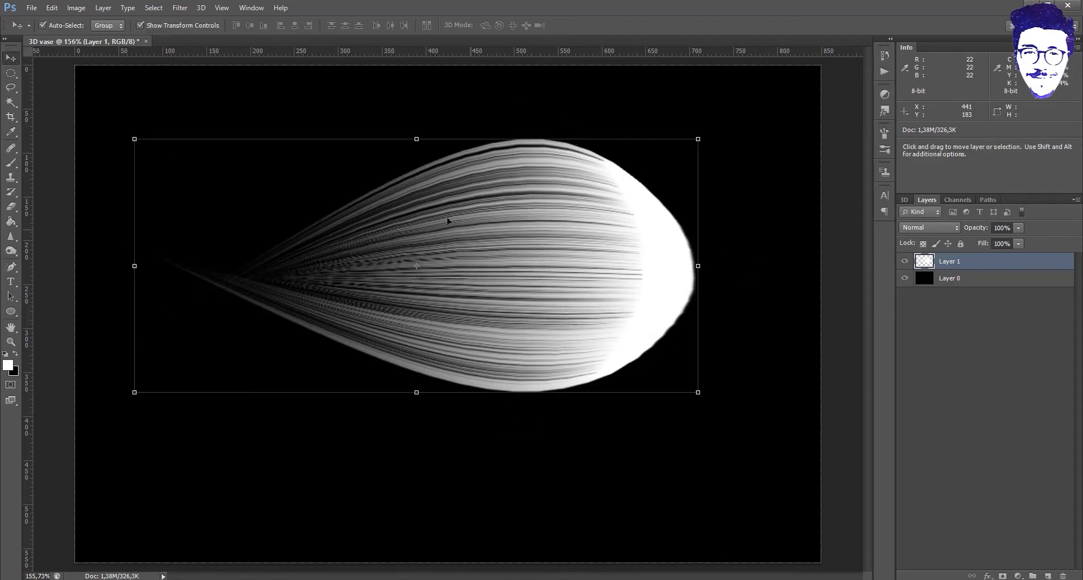
{"action": "left_click_drag", "start_coordinate": [700, 140], "coordinate": [568, 249]}
{"action": "left_click_drag", "start_coordinate": [437, 295], "coordinate": [686, 281]}
{"action": "left_click_drag", "start_coordinate": [796, 191], "coordinate": [739, 222]}
{"action": "left_click_drag", "start_coordinate": [620, 304], "coordinate": [671, 307]}
{"action": "key", "text": "Return"}
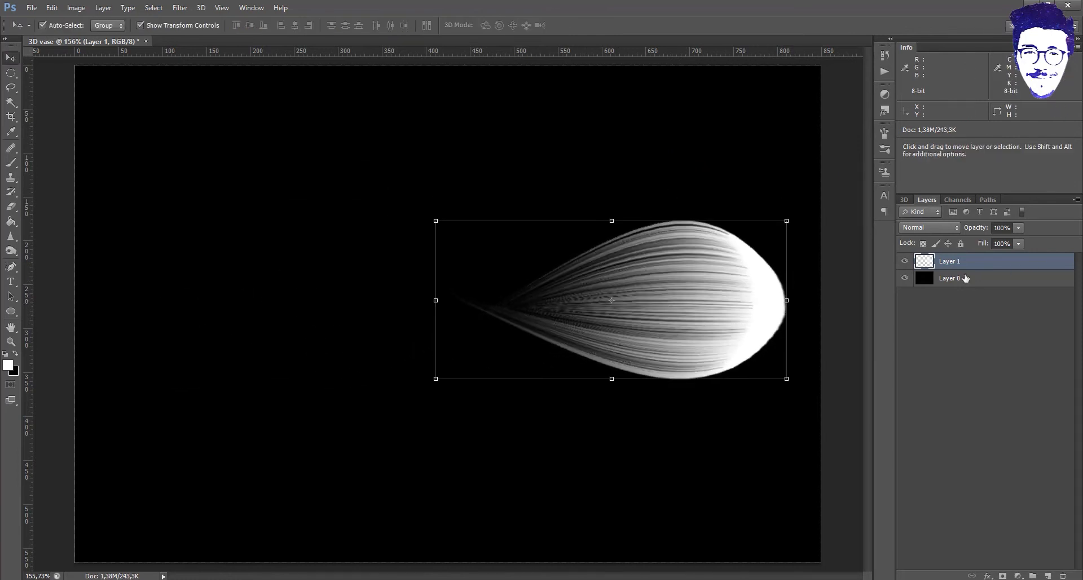
- Duplicate the petal, rotate the copy 180° and place it so the tips meet
{"action": "key", "text": "ctrl+j"}
{"action": "left_click_drag", "start_coordinate": [665, 292], "coordinate": [525, 300]}
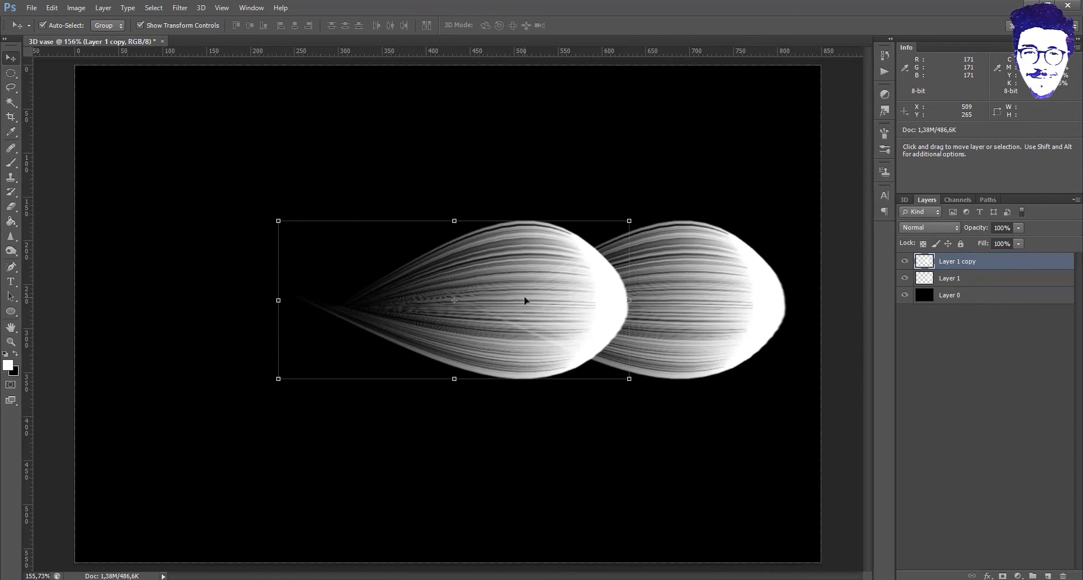
{"action": "key", "text": "ctrl+t"}
{"action": "right_click", "coordinate": [505, 283]}
{"action": "left_click", "coordinate": [587, 435]}
{"action": "left_click_drag", "start_coordinate": [479, 237], "coordinate": [369, 244]}
{"action": "key", "text": "Return"}
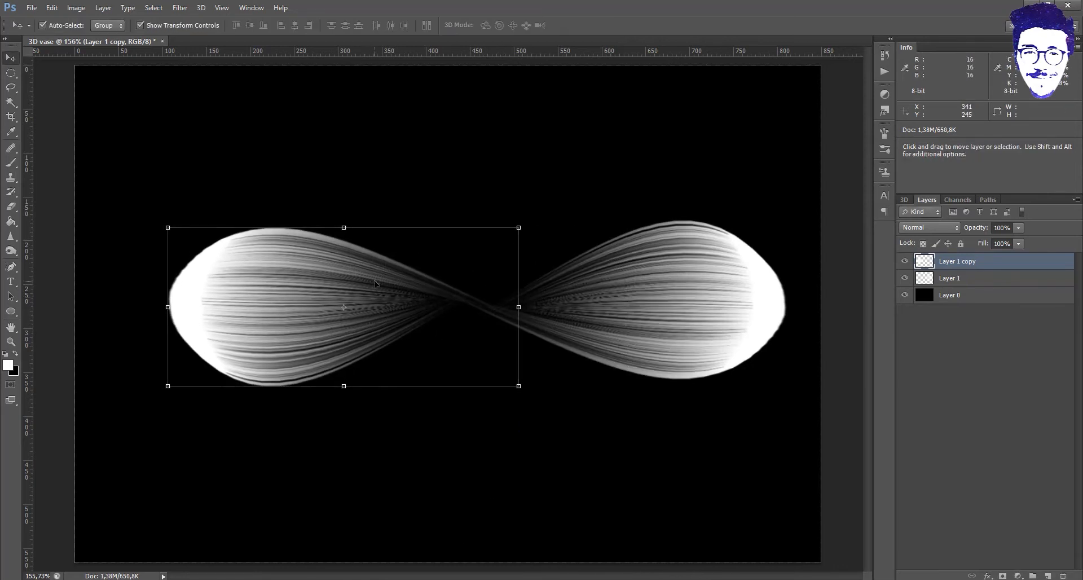
- Merge the two petals into one layer, keeping the black background separate
{"action": "left_click", "coordinate": [954, 277], "text": "shift"}
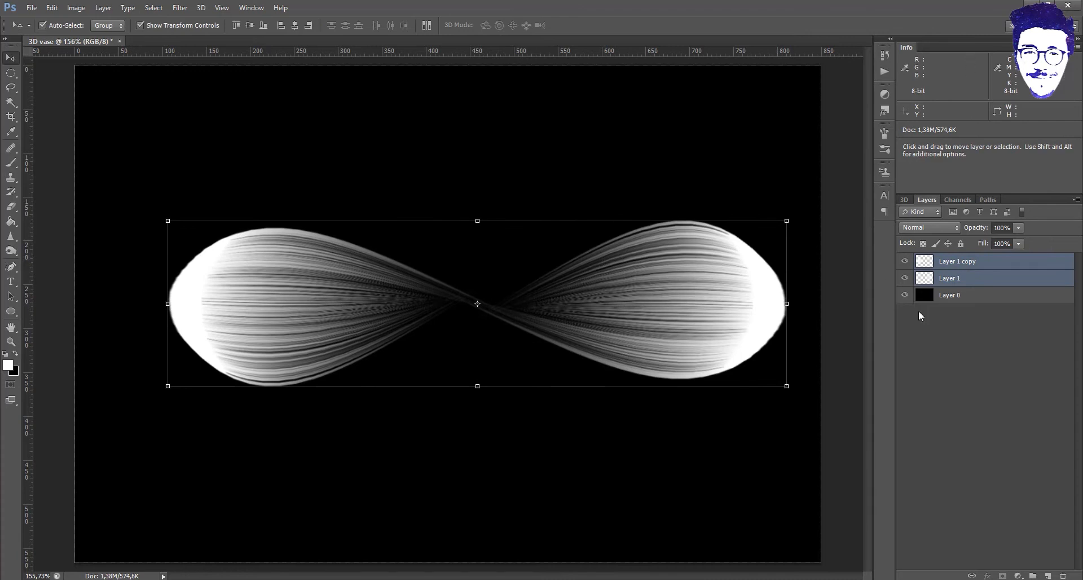
{"action": "left_click", "coordinate": [905, 294]}
{"action": "key", "text": "ctrl+shift+e"}
{"action": "left_click", "coordinate": [905, 278]}
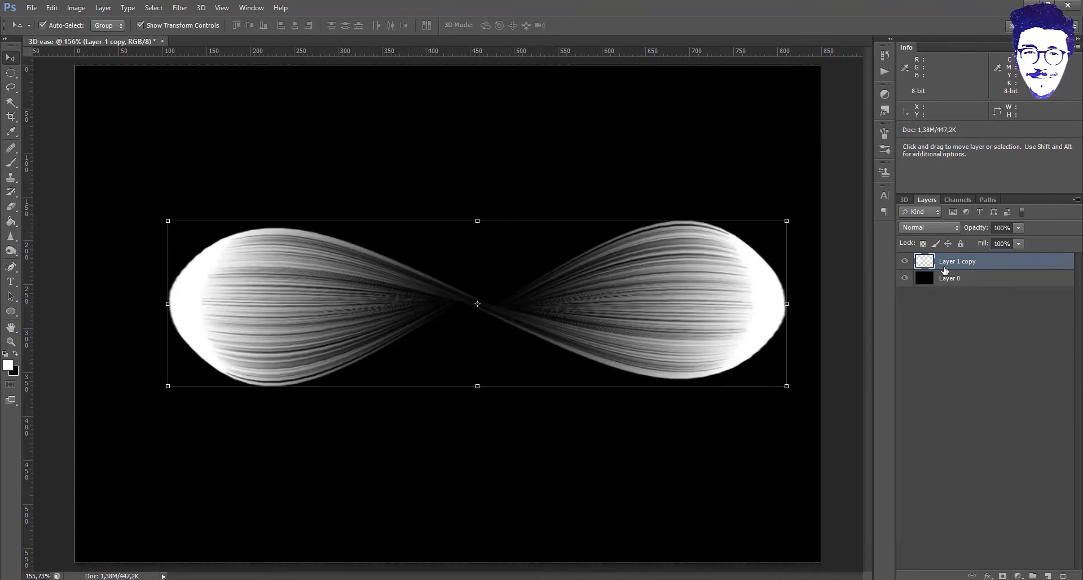
- Duplicate the petal pair and rotate the copy 90° clockwise into a cross
{"action": "key", "text": "ctrl+j"}
{"action": "right_click", "coordinate": [591, 276]}
{"action": "left_click", "coordinate": [584, 300]}
{"action": "key", "text": "ctrl+t"}
{"action": "right_click", "coordinate": [584, 300]}
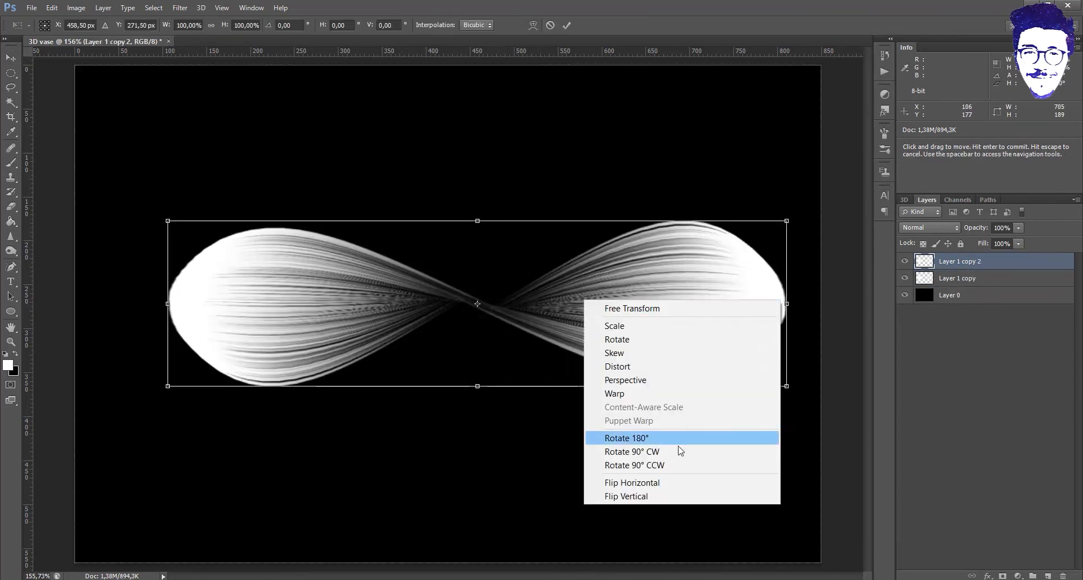
{"action": "left_click", "coordinate": [681, 451]}
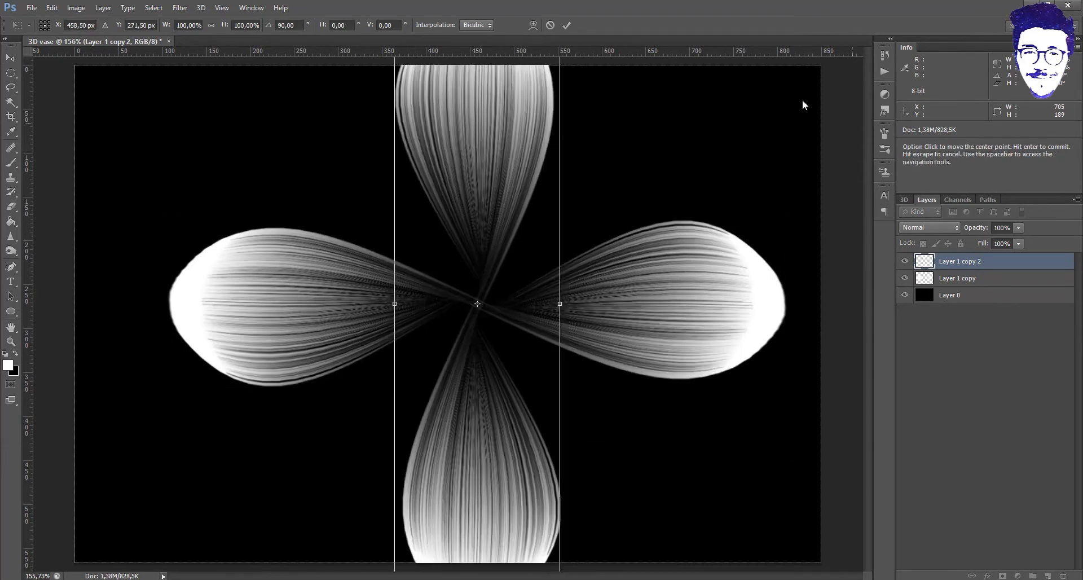
{"action": "left_click", "coordinate": [566, 25]}
- Scale both petal pairs down together and centre the cross on the canvas
{"action": "left_click", "coordinate": [957, 278], "text": "shift"}
{"action": "key", "text": "ctrl+t"}
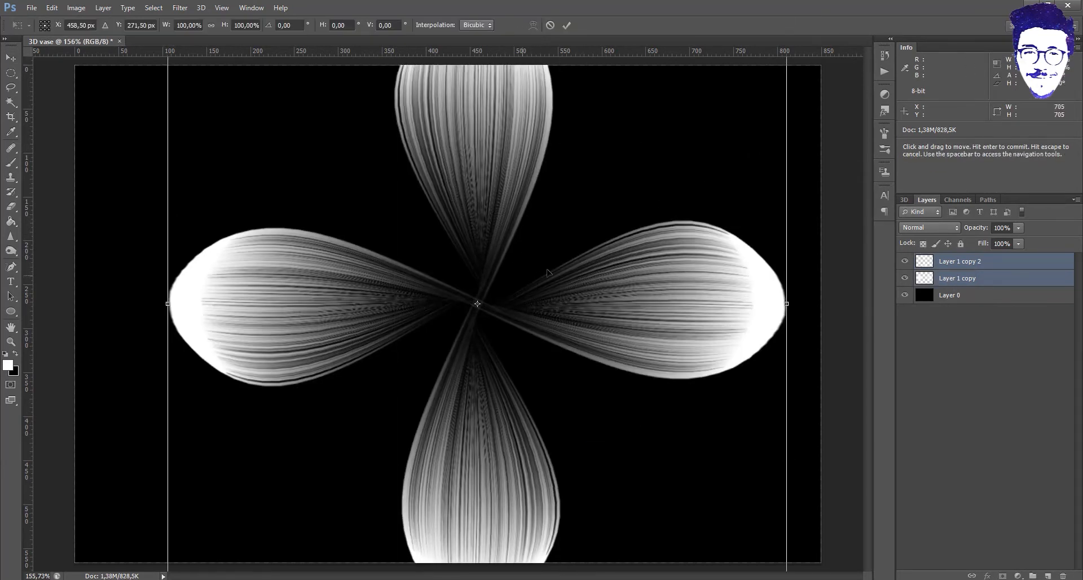
{"action": "left_click_drag", "start_coordinate": [541, 271], "coordinate": [566, 139]}
{"action": "left_click_drag", "start_coordinate": [196, 479], "coordinate": [399, 309]}
{"action": "left_click_drag", "start_coordinate": [555, 219], "coordinate": [404, 431]}
{"action": "left_click_drag", "start_coordinate": [233, 502], "coordinate": [299, 435]}
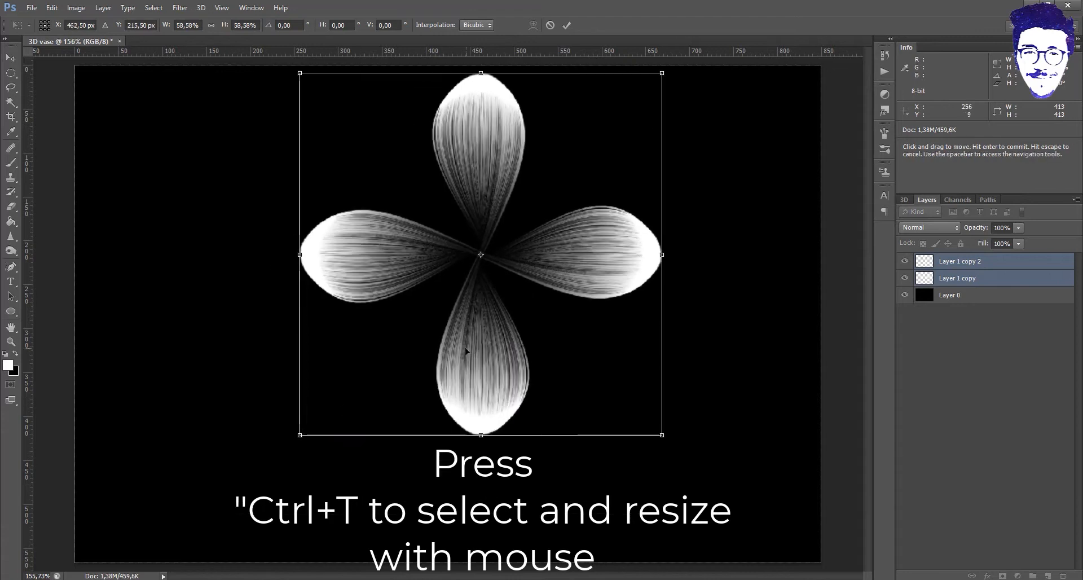
{"action": "left_click_drag", "start_coordinate": [467, 353], "coordinate": [452, 395]}
{"action": "key", "text": "Return"}
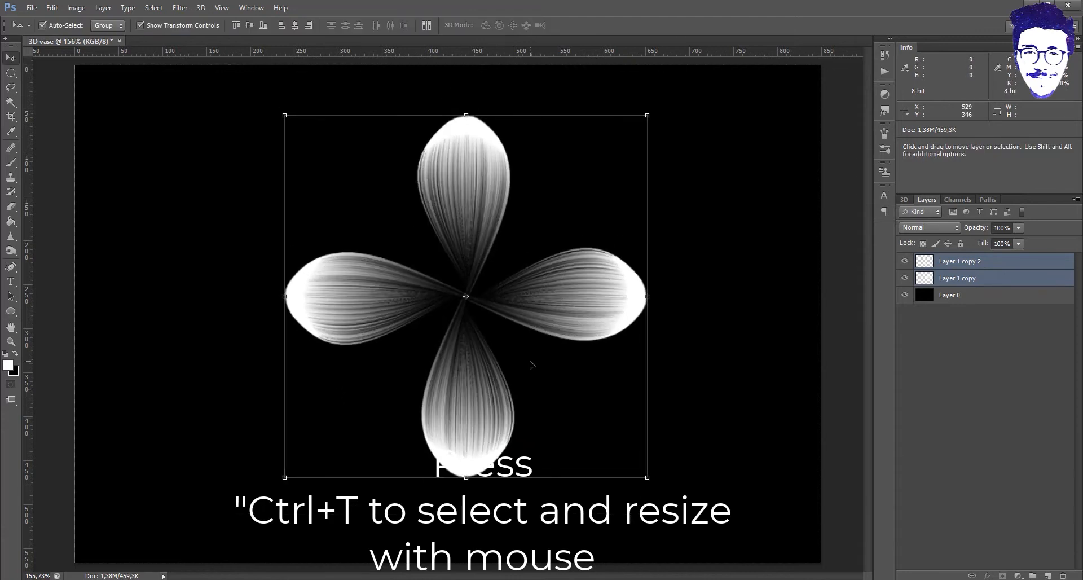
- Merge the four petals into one flower layer above the black background
{"action": "left_click", "coordinate": [905, 295]}
{"action": "key", "text": "ctrl+shift+e"}
{"action": "left_click", "coordinate": [905, 278]}
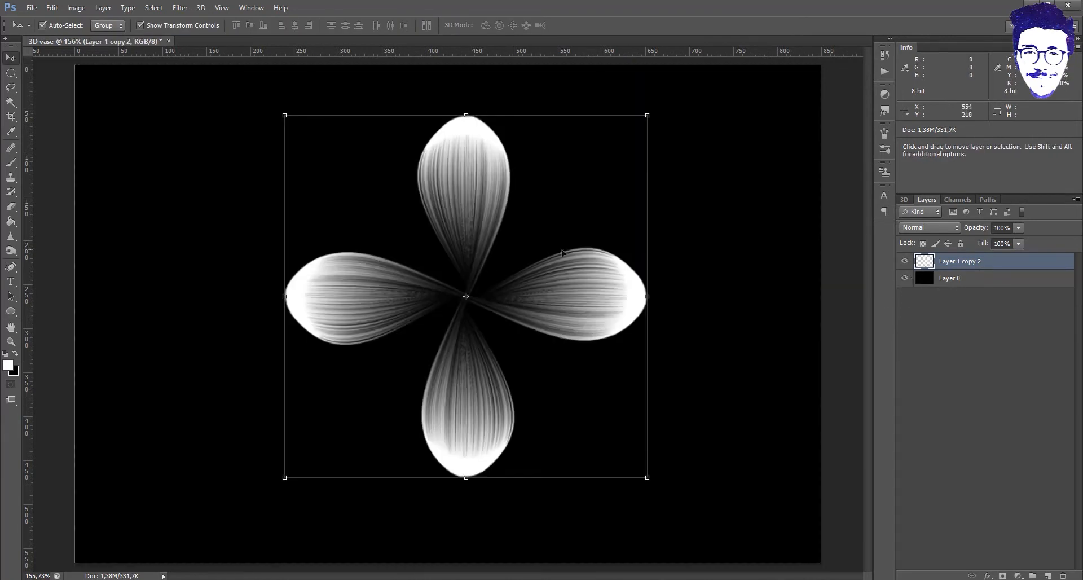
- Add two centred nested flower copies scaled to about 73% and 57%
{"action": "key", "text": "ctrl+j"}
{"action": "left_click_drag", "start_coordinate": [648, 115], "coordinate": [543, 220]}
{"action": "left_click_drag", "start_coordinate": [449, 361], "coordinate": [499, 311]}
{"action": "key", "text": "Return"}
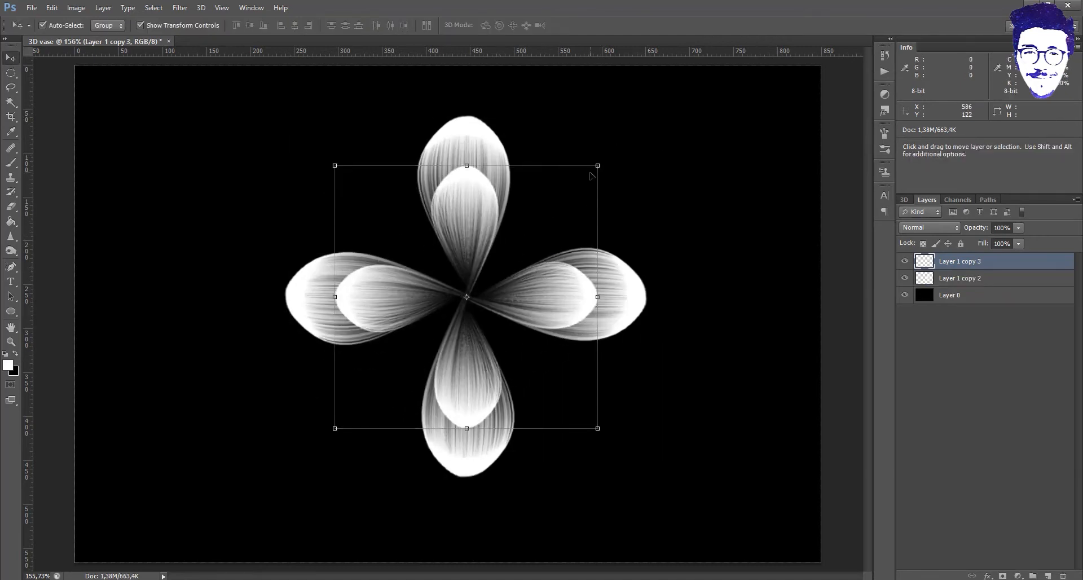
{"action": "key", "text": "ctrl+j"}
{"action": "key", "text": "ctrl+t"}
{"action": "left_click_drag", "start_coordinate": [597, 166], "coordinate": [484, 279]}
{"action": "left_click_drag", "start_coordinate": [441, 348], "coordinate": [499, 291]}
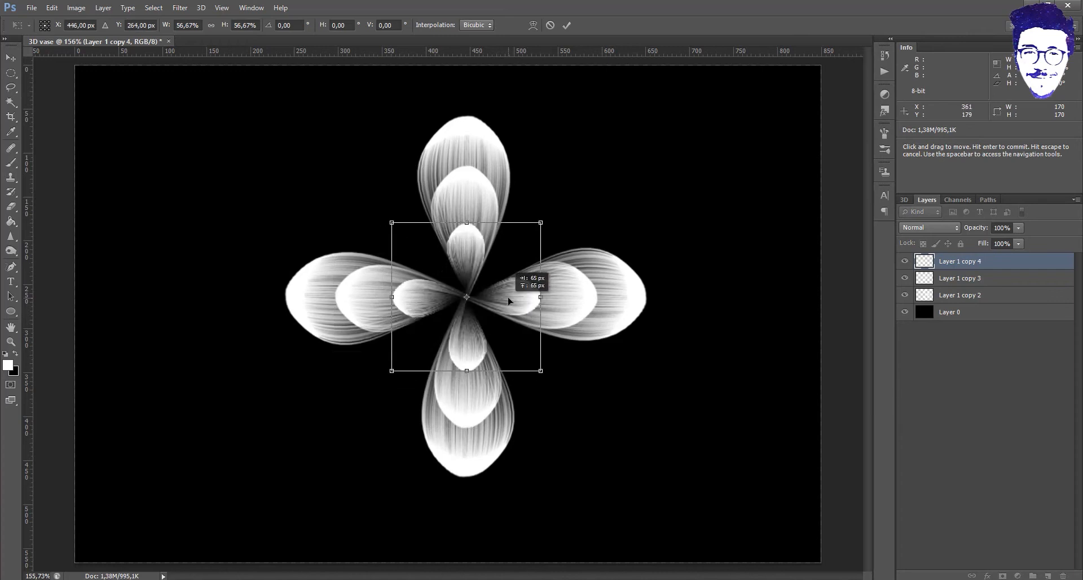
{"action": "key", "text": "Return"}
- Duplicate the large flower and rotate the copy 45° to make eight petals
{"action": "left_click", "coordinate": [637, 304]}
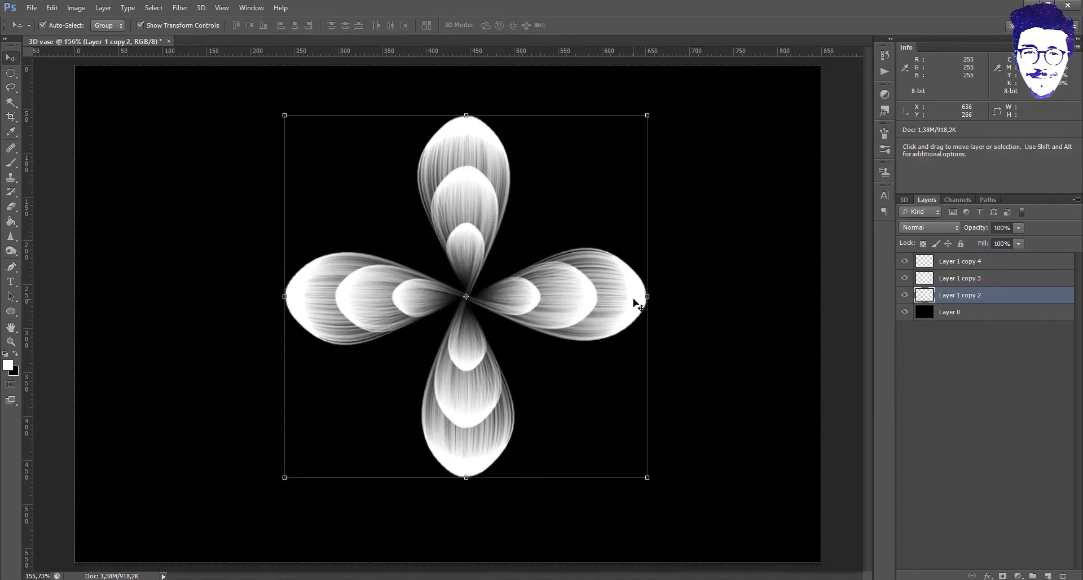
{"action": "key", "text": "ctrl+j"}
{"action": "key", "text": "ctrl+t"}
{"action": "left_click_drag", "start_coordinate": [665, 120], "coordinate": [756, 282]}
{"action": "key", "text": "Return"}
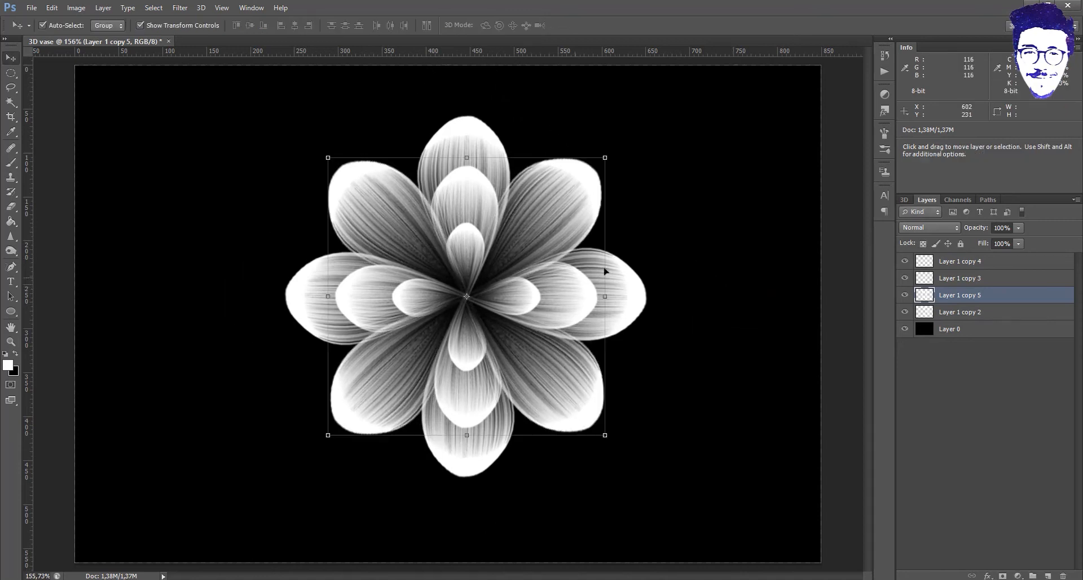
- Select the four petal copy layers and hide black Layer 0
{"action": "left_click", "coordinate": [959, 312]}
{"action": "left_click", "coordinate": [959, 261], "text": "shift"}
{"action": "left_click", "coordinate": [905, 329]}
- Merge the petals into one flower, show Layer 0, and shrink it to 34.38% at top-left
{"action": "key", "text": "ctrl+e"}
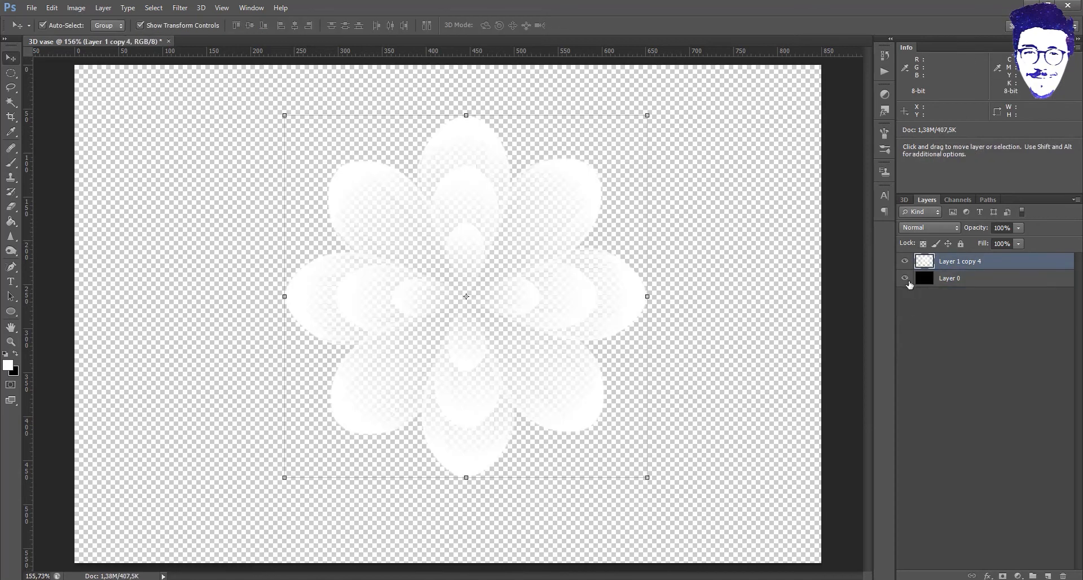
{"action": "left_click", "coordinate": [905, 278]}
{"action": "left_click_drag", "start_coordinate": [648, 115], "coordinate": [430, 335]}
{"action": "left_click_drag", "start_coordinate": [388, 410], "coordinate": [325, 168]}
{"action": "left_click_drag", "start_coordinate": [368, 94], "coordinate": [345, 116]}
{"action": "mouse_move", "coordinate": [323, 163]}
{"action": "left_mouse_down"}
{"action": "mouse_move", "coordinate": [356, 147]}
{"action": "mouse_move", "coordinate": [336, 147]}
{"action": "left_mouse_up"}
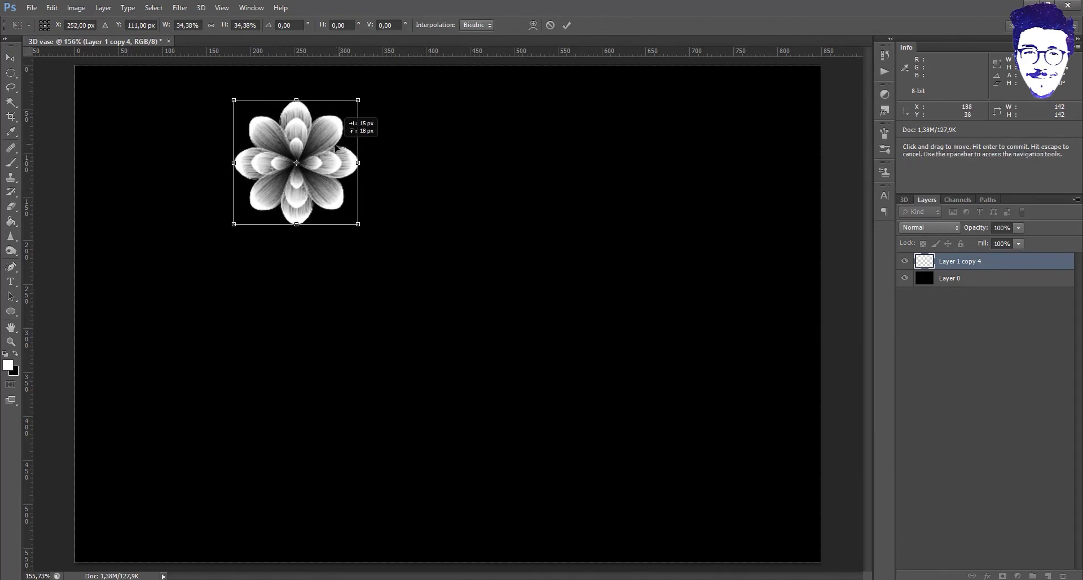
{"action": "left_click", "coordinate": [11, 164]}
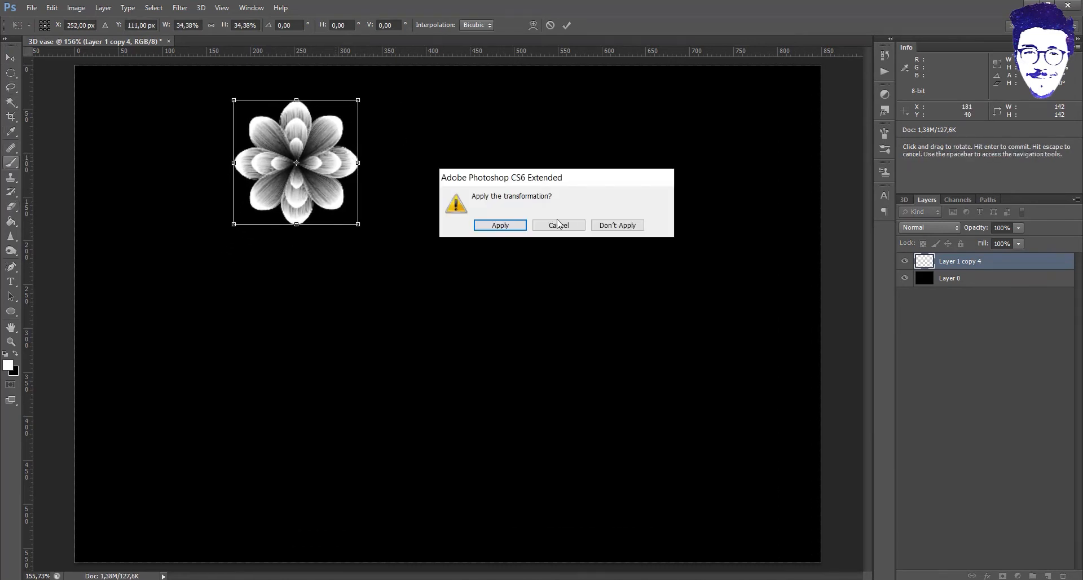
{"action": "key", "text": "Return"}
- Switch to the Painting workspace and choose a bristle brush preset
{"action": "left_click", "coordinate": [58, 26]}
{"action": "left_click", "coordinate": [57, 26]}
{"action": "left_click", "coordinate": [1044, 26]}
{"action": "left_click", "coordinate": [1043, 117]}
{"action": "left_click", "coordinate": [1031, 272]}
{"action": "scroll", "coordinate": [1032, 259], "scroll_direction": "down", "scroll_amount": 1}
{"action": "left_click", "coordinate": [1019, 315]}
{"action": "left_click", "coordinate": [1020, 226]}
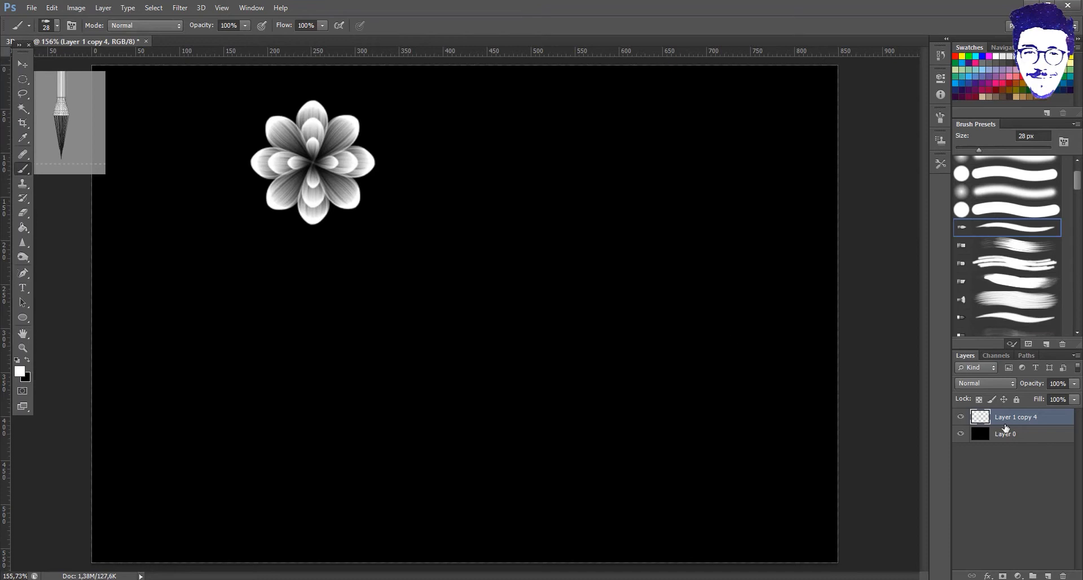
- Paint a thin curved white stem with a 13 px bristle brush on a new layer
{"action": "left_click", "coordinate": [1048, 576]}
{"action": "left_click_drag", "start_coordinate": [549, 251], "coordinate": [586, 454]}
{"action": "key", "text": "ctrl+z"}
{"action": "left_click", "coordinate": [1016, 317]}
{"action": "left_click", "coordinate": [51, 25]}
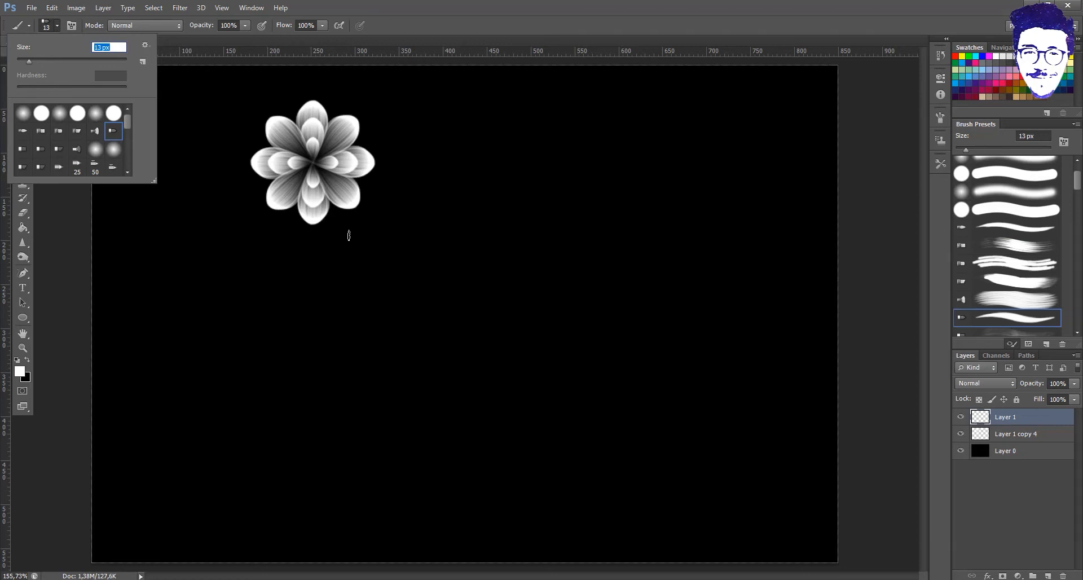
{"action": "left_click_drag", "start_coordinate": [347, 234], "coordinate": [490, 465]}
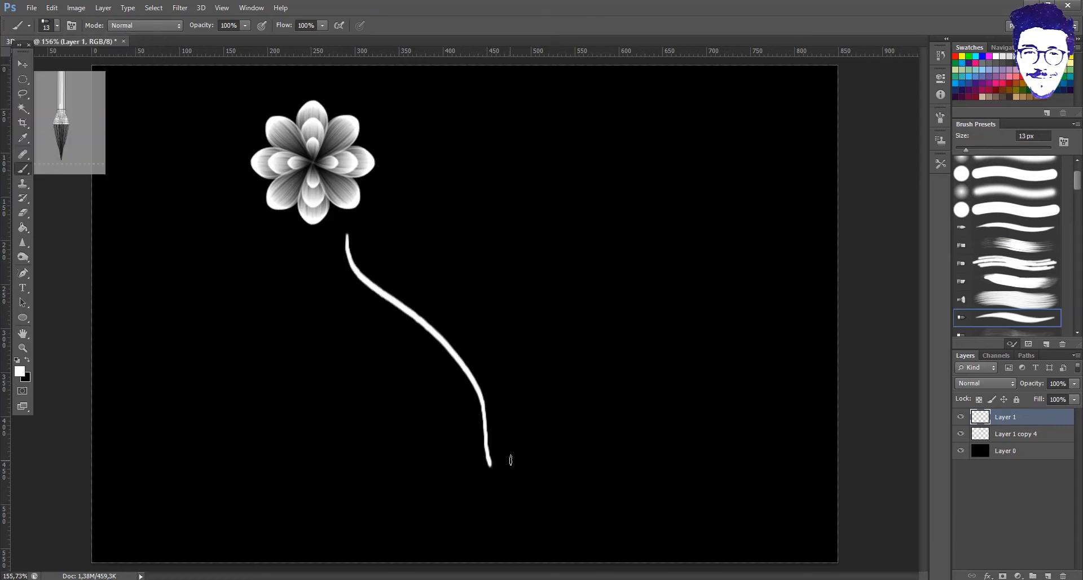
- Select the flower layer and nudge the flower slightly left
{"action": "left_click", "coordinate": [1003, 438]}
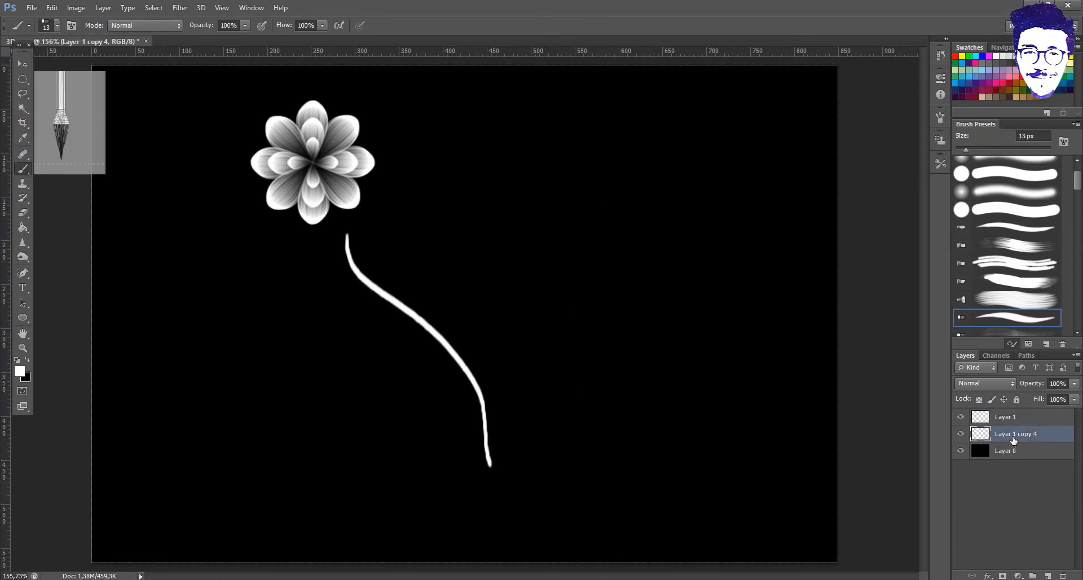
{"action": "left_click", "coordinate": [18, 60]}
{"action": "mouse_move", "coordinate": [338, 162]}
{"action": "left_mouse_down"}
{"action": "mouse_move", "coordinate": [360, 192]}
{"action": "mouse_move", "coordinate": [325, 161]}
{"action": "left_mouse_up"}
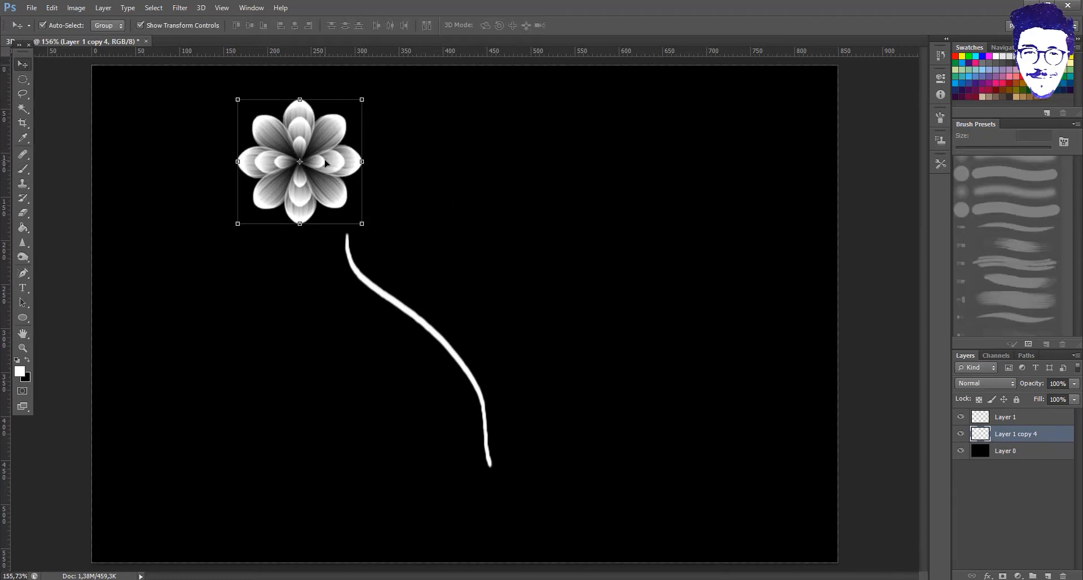
- Duplicate the flower layer and rename the stem layer to 1
{"action": "key", "text": "ctrl+j"}
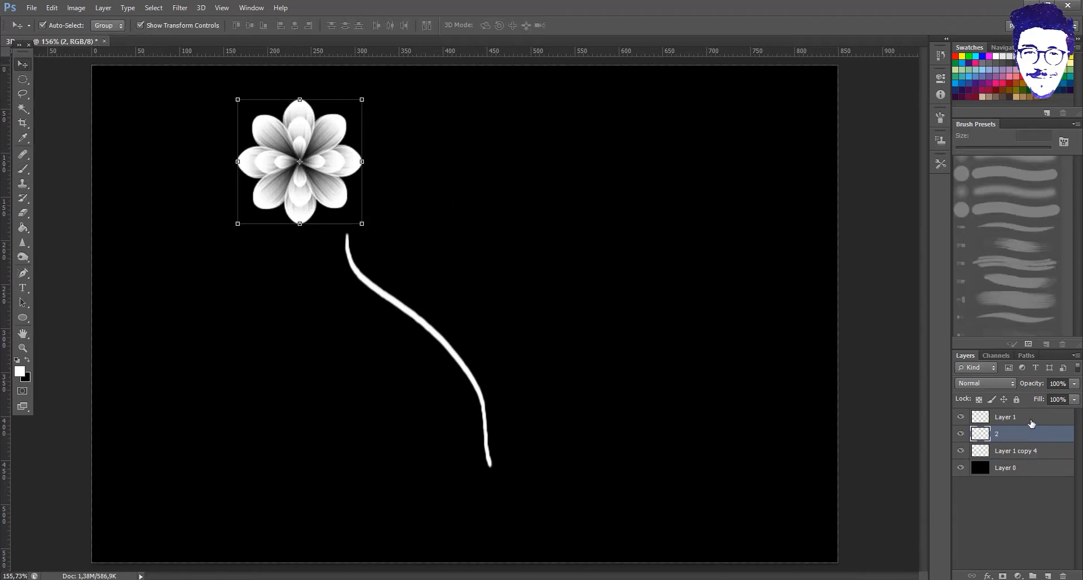
{"action": "double_click", "coordinate": [1032, 423]}
{"action": "left_click", "coordinate": [954, 308]}
{"action": "double_click", "coordinate": [1007, 417]}
{"action": "type", "text": "1"}
{"action": "left_click", "coordinate": [1024, 434]}
- Move the copied flower right and scale it down to 69%
{"action": "left_click_drag", "start_coordinate": [313, 181], "coordinate": [587, 278]}
{"action": "left_click", "coordinate": [553, 257]}
{"action": "left_click_drag", "start_coordinate": [635, 197], "coordinate": [597, 237]}
{"action": "left_click_drag", "start_coordinate": [564, 296], "coordinate": [565, 256]}
{"action": "key", "text": "Return"}
- Arrange the large flower, the small flower and the stem beneath the large flower
{"action": "left_click", "coordinate": [993, 420]}
{"action": "left_click", "coordinate": [1010, 439]}
{"action": "left_click", "coordinate": [1007, 421]}
{"action": "left_click", "coordinate": [1014, 453]}
{"action": "left_click_drag", "start_coordinate": [334, 160], "coordinate": [391, 143]}
{"action": "left_click_drag", "start_coordinate": [562, 240], "coordinate": [563, 259]}
{"action": "left_click_drag", "start_coordinate": [446, 352], "coordinate": [459, 275]}
- Hide the stem layer 1
{"action": "left_click", "coordinate": [961, 417]}
{"action": "left_click", "coordinate": [705, 312]}
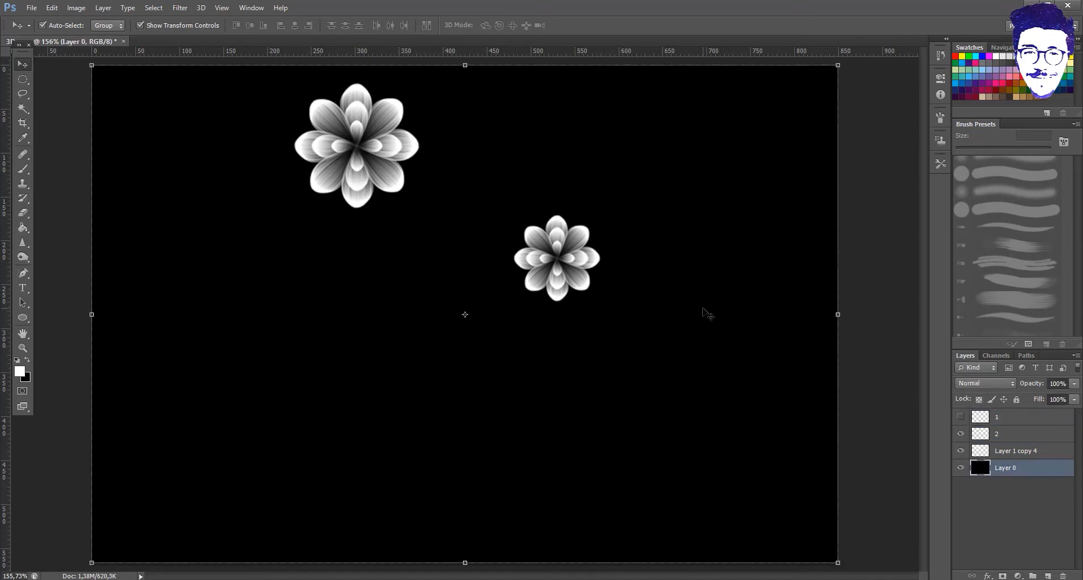
{"action": "left_click", "coordinate": [23, 317]}
- Draw a white ellipse for the vase body and put it into Warp mode
{"action": "left_click_drag", "start_coordinate": [228, 243], "coordinate": [382, 469]}
{"action": "right_click", "coordinate": [319, 325]}
{"action": "left_click", "coordinate": [291, 320]}
{"action": "key", "text": "ctrl+t"}
{"action": "right_click", "coordinate": [303, 319]}
{"action": "left_click", "coordinate": [378, 414]}
- Pull the ellipse's sides inward to form the vase's pinched upper and lower waist
{"action": "left_click_drag", "start_coordinate": [228, 325], "coordinate": [299, 332]}
{"action": "left_click_drag", "start_coordinate": [383, 324], "coordinate": [299, 334]}
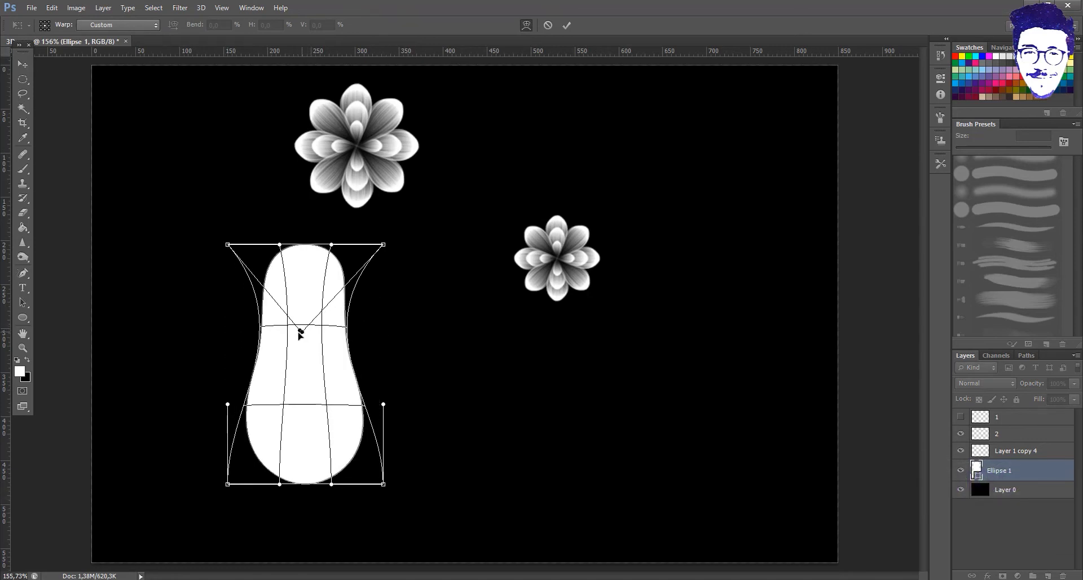
{"action": "left_click_drag", "start_coordinate": [383, 404], "coordinate": [306, 407]}
{"action": "left_click_drag", "start_coordinate": [227, 404], "coordinate": [277, 375]}
{"action": "left_click_drag", "start_coordinate": [295, 331], "coordinate": [303, 327]}
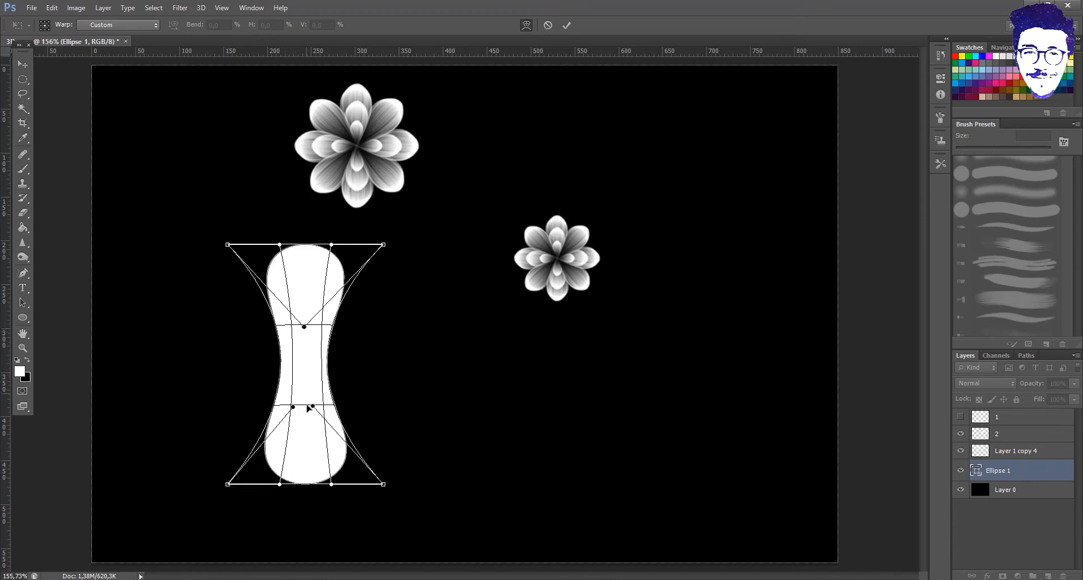
{"action": "left_click_drag", "start_coordinate": [293, 407], "coordinate": [303, 411]}
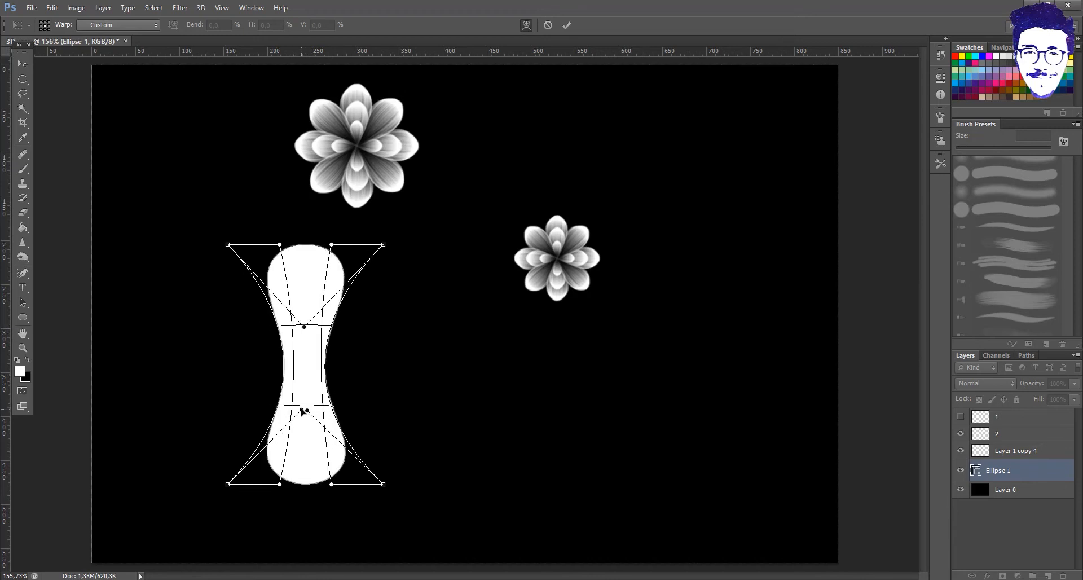
- Flare the vase's bottom, widen its top and bottom corners, and commit the warp
{"action": "left_click_drag", "start_coordinate": [228, 485], "coordinate": [285, 498]}
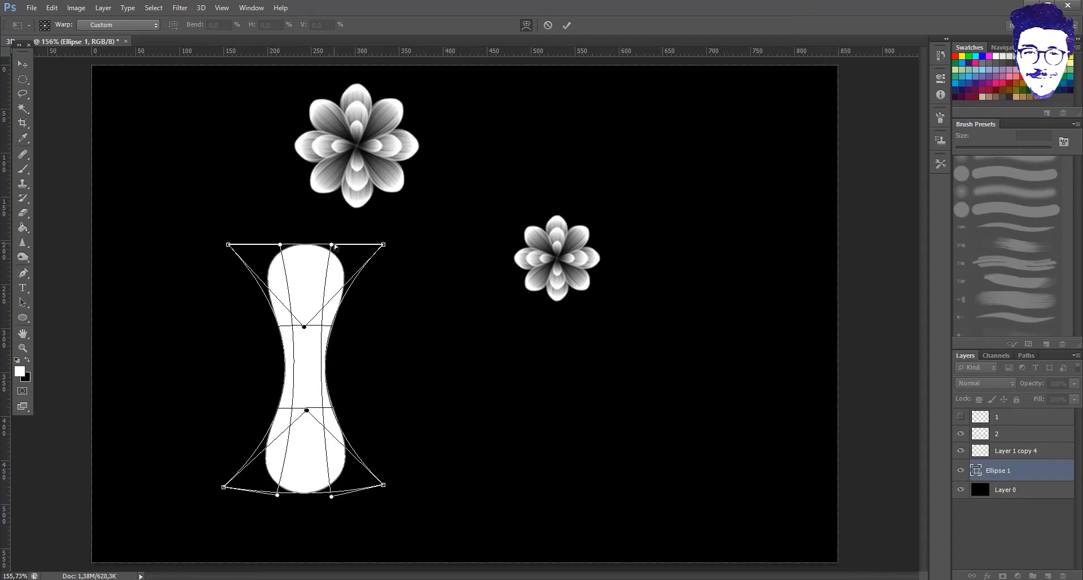
{"action": "left_click_drag", "start_coordinate": [383, 245], "coordinate": [386, 244]}
{"action": "left_click_drag", "start_coordinate": [228, 245], "coordinate": [224, 246]}
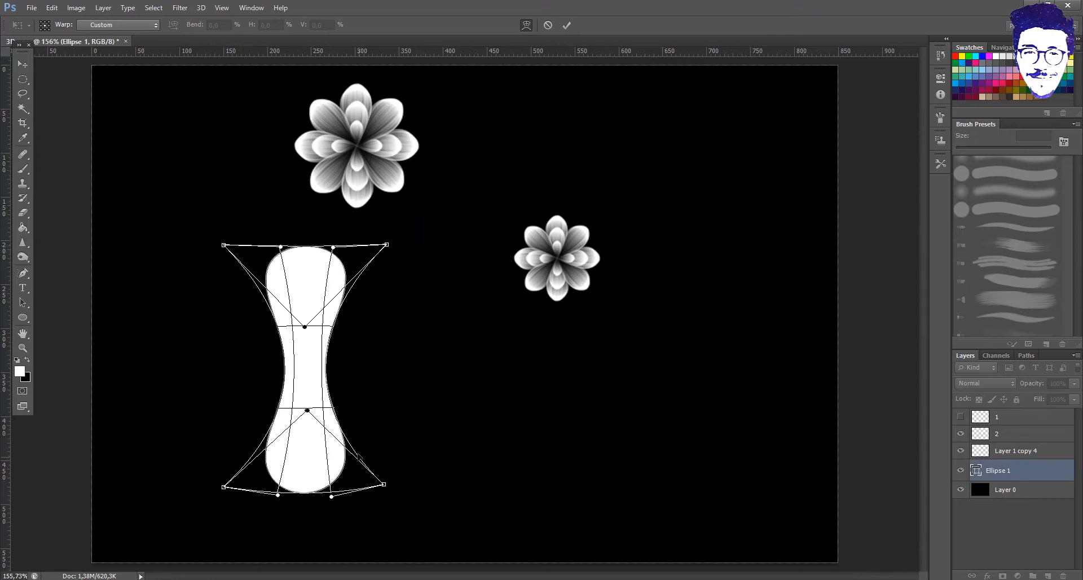
{"action": "left_click_drag", "start_coordinate": [386, 485], "coordinate": [395, 484]}
{"action": "left_click_drag", "start_coordinate": [224, 486], "coordinate": [218, 481]}
{"action": "left_click", "coordinate": [567, 24]}
- Move the vase to the bottom centre of the canvas and hide one flower
{"action": "left_click", "coordinate": [22, 59]}
{"action": "left_click_drag", "start_coordinate": [306, 339], "coordinate": [462, 403]}
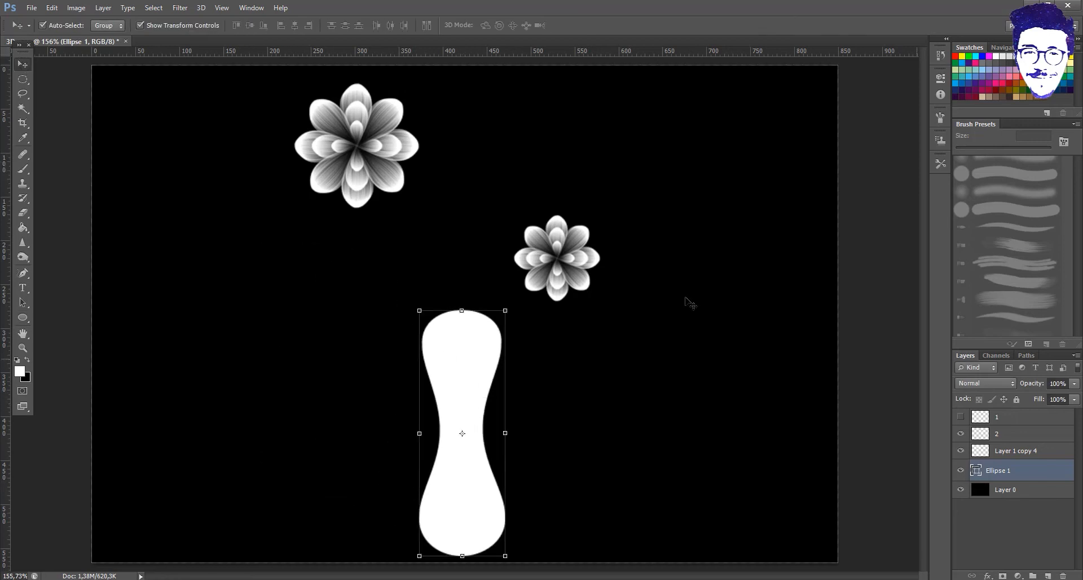
{"action": "left_click", "coordinate": [961, 434]}
- Hide the other flower and select an oval over the vase's top
{"action": "left_click", "coordinate": [961, 450]}
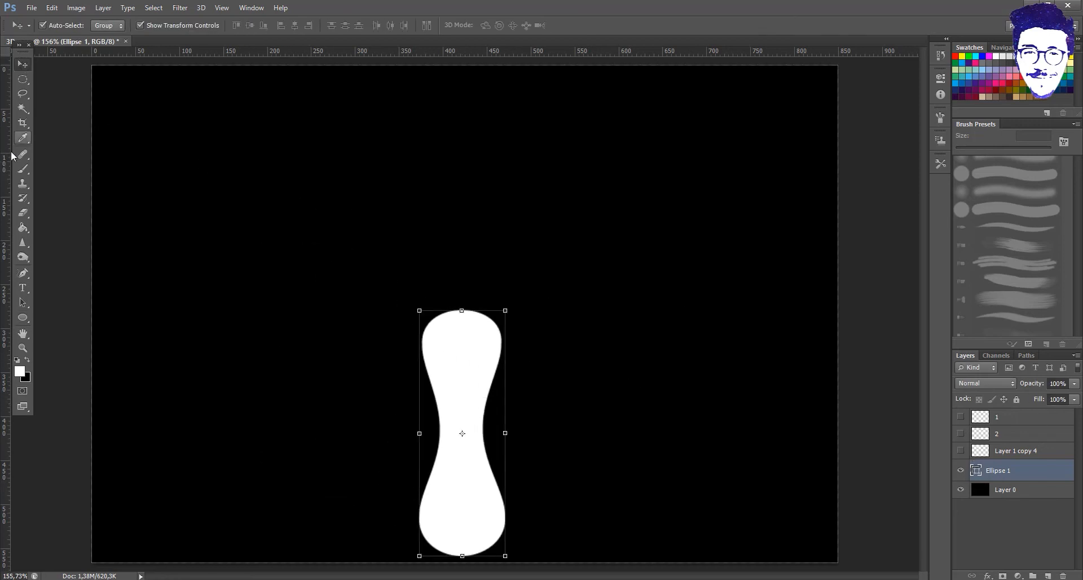
{"action": "left_click", "coordinate": [22, 79]}
{"action": "left_click_drag", "start_coordinate": [406, 324], "coordinate": [363, 332]}
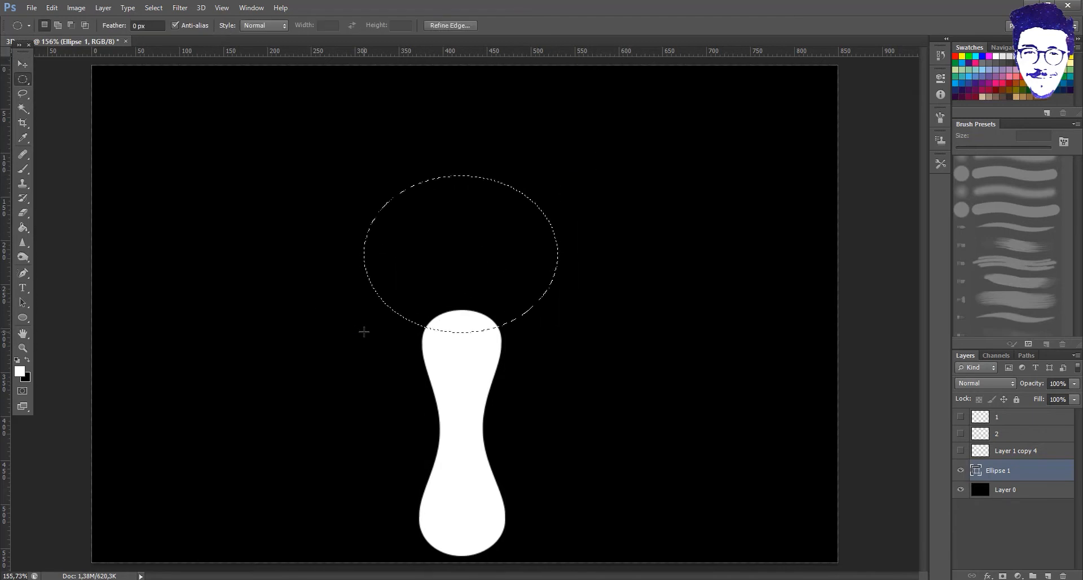
- Rasterize the vase and smudge a grey opening into its top with the Mixer Brush
{"action": "left_click", "coordinate": [20, 169]}
{"action": "right_click", "coordinate": [24, 170]}
{"action": "left_click", "coordinate": [63, 199]}
{"action": "left_click", "coordinate": [511, 333]}
{"action": "left_click", "coordinate": [481, 222]}
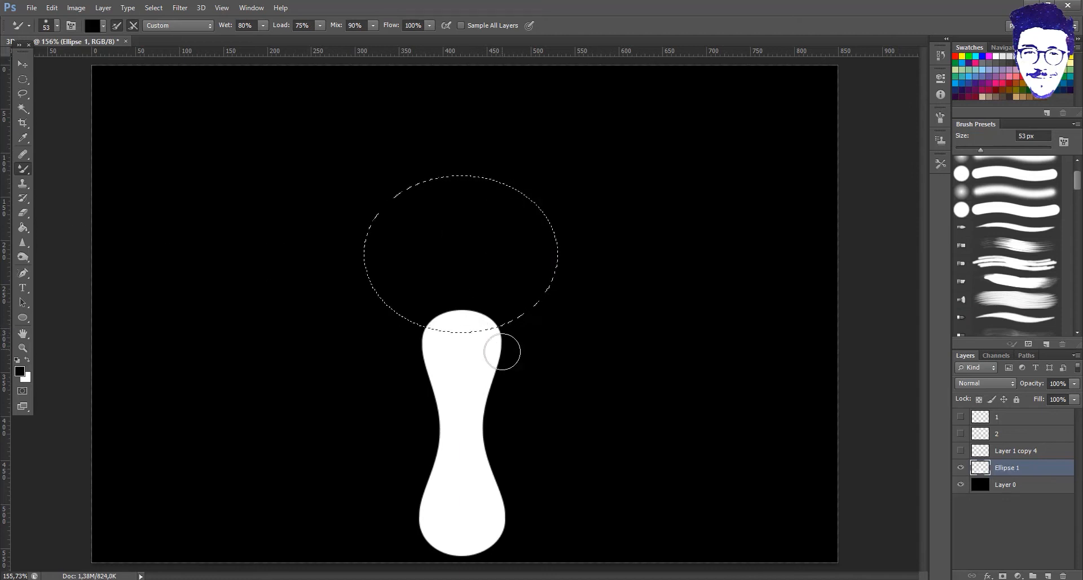
{"action": "mouse_move", "coordinate": [454, 351]}
{"action": "left_mouse_down"}
{"action": "mouse_move", "coordinate": [469, 339]}
{"action": "mouse_move", "coordinate": [450, 336]}
{"action": "mouse_move", "coordinate": [469, 337]}
{"action": "mouse_move", "coordinate": [454, 327]}
{"action": "mouse_move", "coordinate": [472, 341]}
{"action": "mouse_move", "coordinate": [438, 344]}
{"action": "left_mouse_up"}
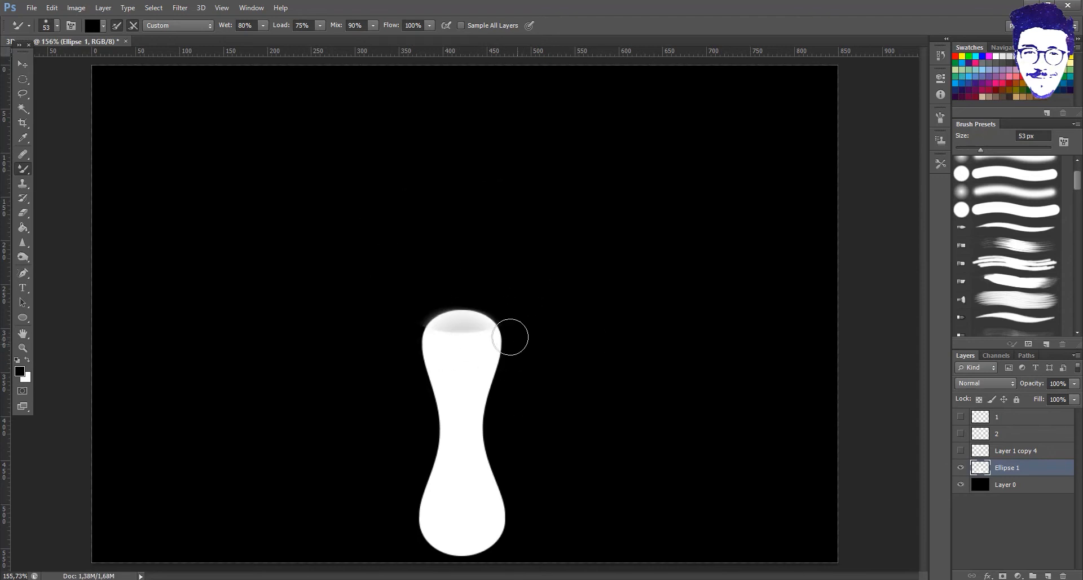
- Show both flower layers again, leaving the stem layer hidden
{"action": "left_click", "coordinate": [962, 434]}
{"action": "left_click", "coordinate": [961, 418]}
{"action": "left_click", "coordinate": [962, 419]}
{"action": "left_click", "coordinate": [961, 452]}
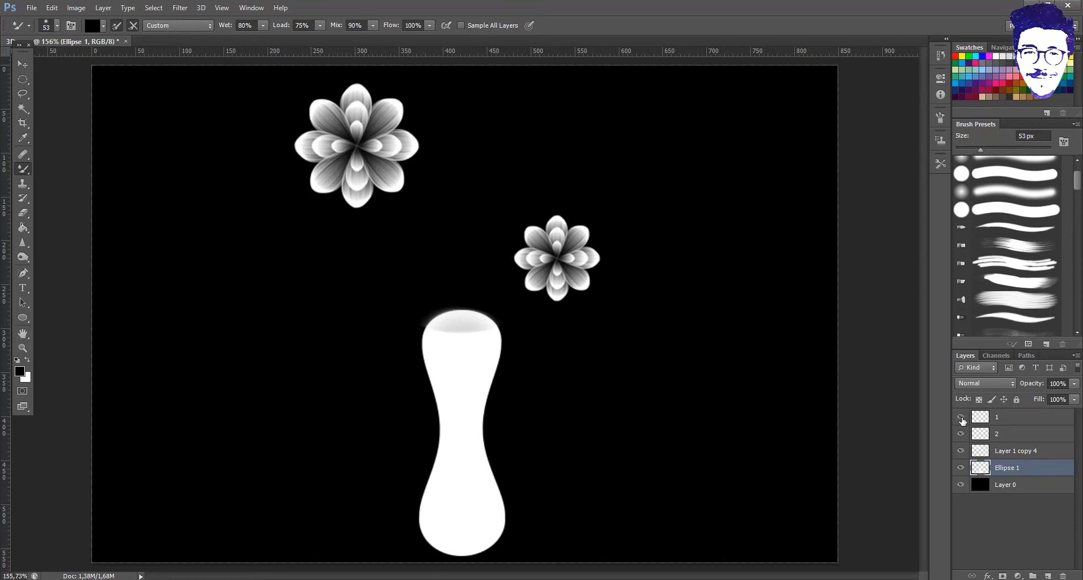
- Delete the old stem layer 1
{"action": "left_click", "coordinate": [962, 417]}
{"action": "key", "text": "v"}
{"action": "left_click_drag", "start_coordinate": [445, 266], "coordinate": [295, 304]}
{"action": "key", "text": "ctrl+z"}
{"action": "double_click", "coordinate": [1017, 421]}
{"action": "left_click", "coordinate": [954, 292]}
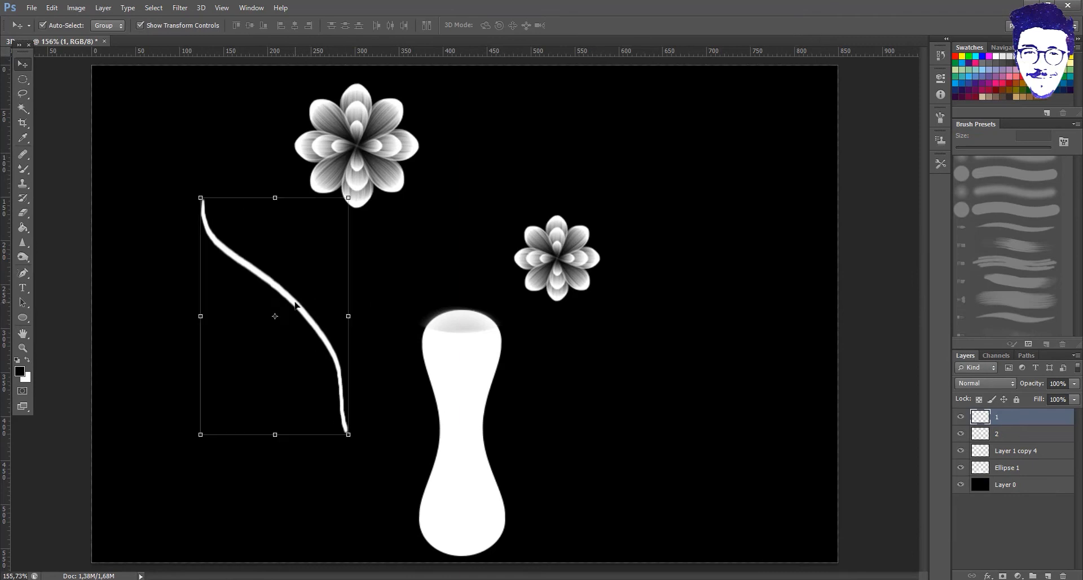
{"action": "key", "text": "Delete"}
- Rename the Ellipse 1 layer to Vase
{"action": "left_click", "coordinate": [1007, 451]}
{"action": "right_click", "coordinate": [1010, 455]}
{"action": "double_click", "coordinate": [1025, 454]}
{"action": "left_click", "coordinate": [953, 306]}
{"action": "double_click", "coordinate": [1007, 451]}
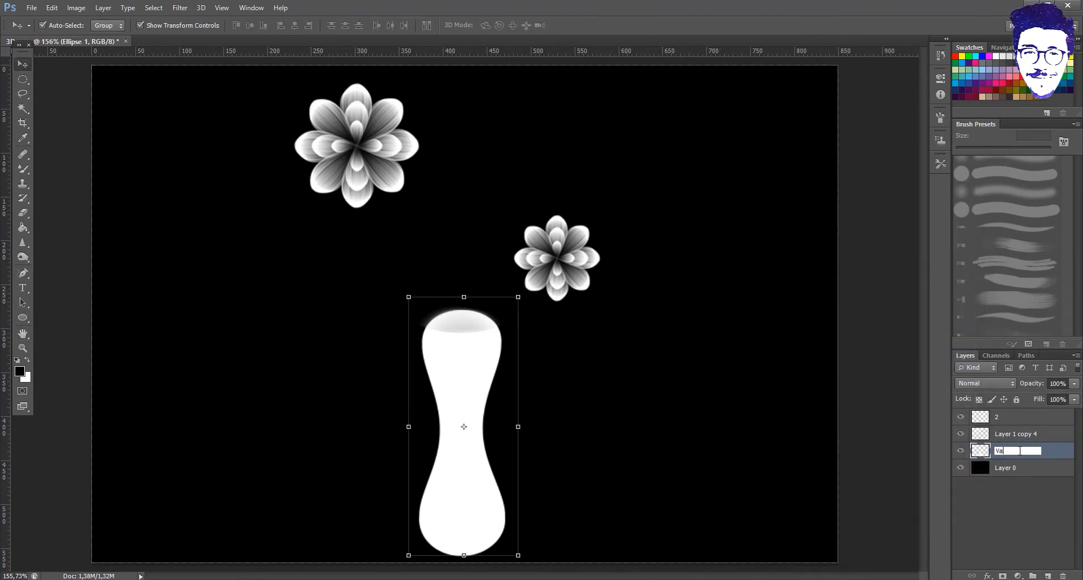
- Add a new empty layer directly above Layer 0
{"action": "left_click", "coordinate": [1010, 435]}
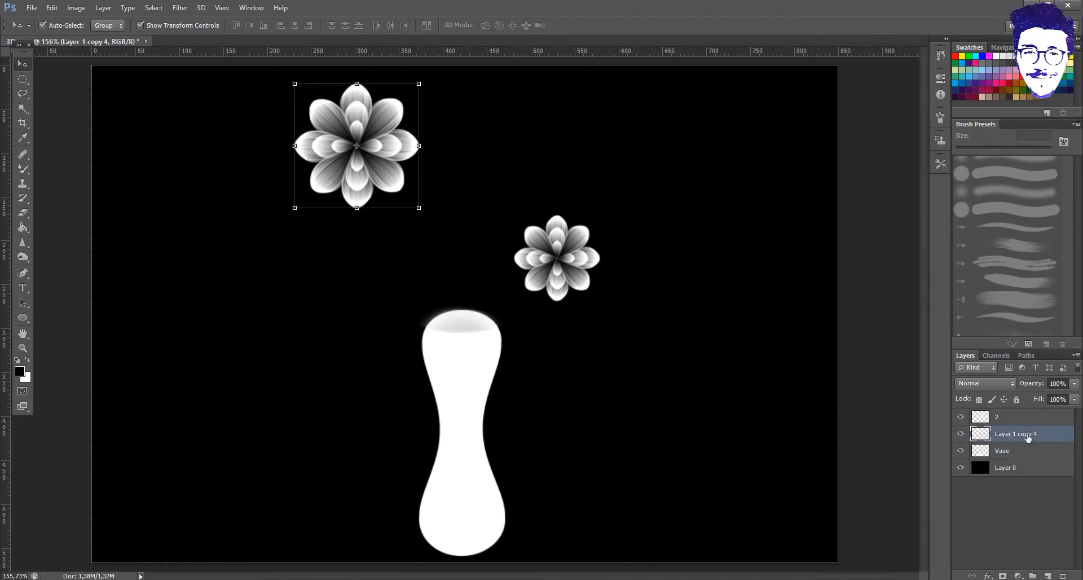
{"action": "left_click", "coordinate": [1010, 469]}
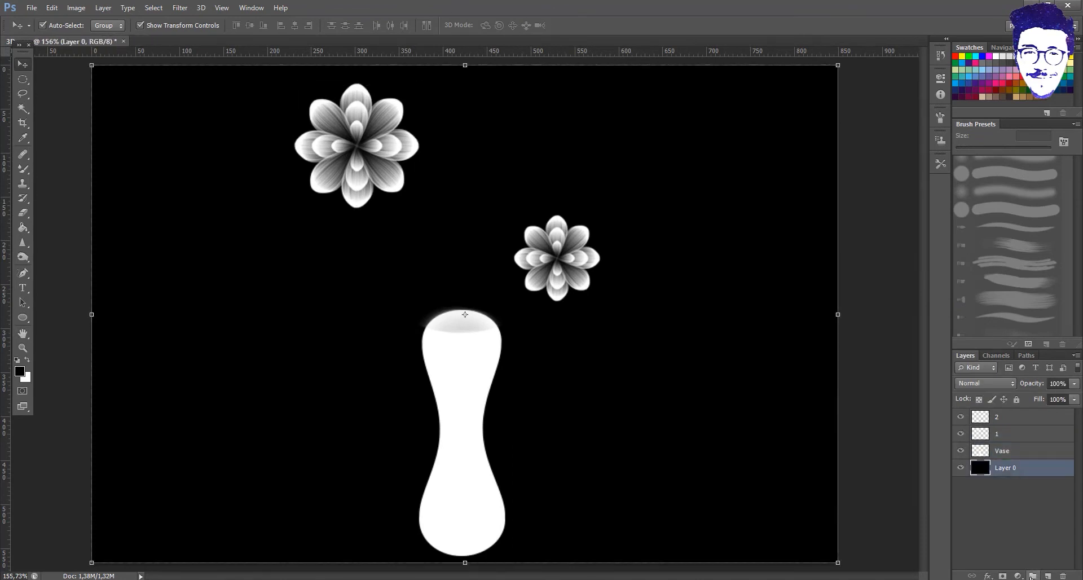
{"action": "left_click", "coordinate": [1049, 576]}
- Choose the Brush tool with white as the foreground colour
{"action": "left_click", "coordinate": [23, 168]}
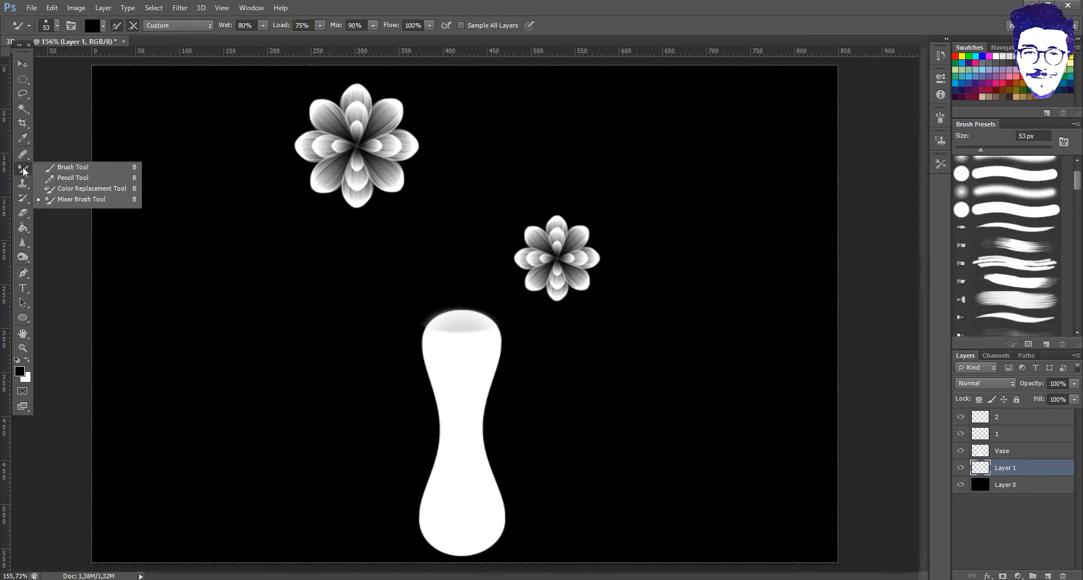
{"action": "left_click", "coordinate": [26, 359]}
{"action": "left_click", "coordinate": [19, 371]}
{"action": "left_click", "coordinate": [893, 187]}
- Try painting stems from the vase to the large and small flowers, redoing strokes
{"action": "left_click_drag", "start_coordinate": [460, 331], "coordinate": [371, 150]}
{"action": "key", "text": "ctrl+z"}
{"action": "left_click_drag", "start_coordinate": [458, 309], "coordinate": [346, 142]}
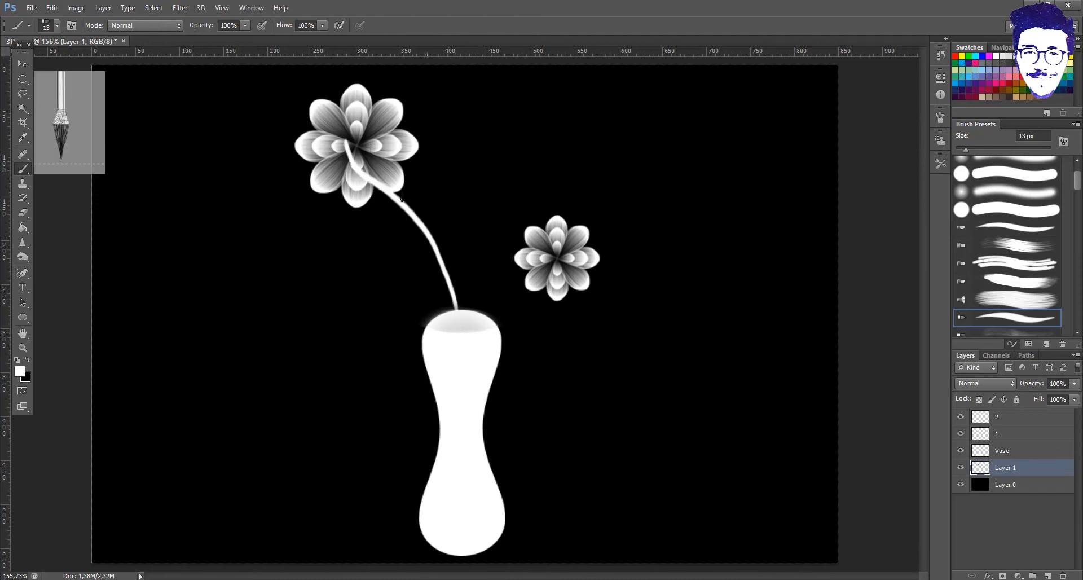
{"action": "key", "text": "ctrl+z"}
{"action": "mouse_move", "coordinate": [369, 191]}
{"action": "left_mouse_down"}
{"action": "mouse_move", "coordinate": [446, 311]}
{"action": "mouse_move", "coordinate": [528, 233]}
{"action": "mouse_move", "coordinate": [550, 269]}
{"action": "left_mouse_up"}
{"action": "key", "text": "ctrl+z"}
{"action": "mouse_move", "coordinate": [445, 316]}
{"action": "left_mouse_down"}
{"action": "mouse_move", "coordinate": [533, 259]}
{"action": "mouse_move", "coordinate": [605, 255]}
{"action": "left_mouse_up"}
{"action": "key", "text": "ctrl+z"}
{"action": "key", "text": "ctrl+z"}
{"action": "left_click_drag", "start_coordinate": [525, 228], "coordinate": [445, 312]}
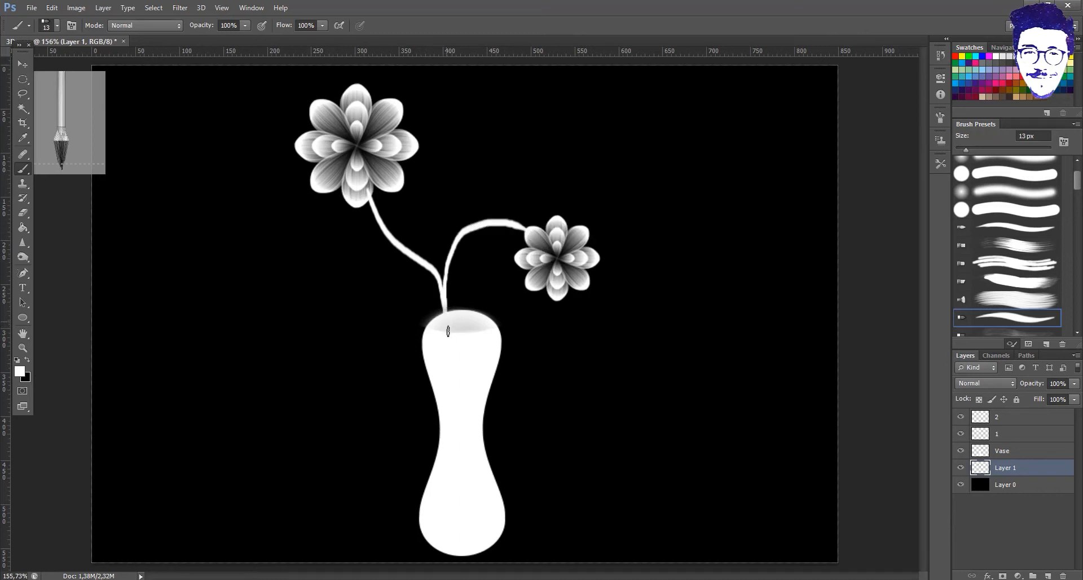
{"action": "key", "text": "ctrl+z"}
{"action": "mouse_move", "coordinate": [528, 229]}
{"action": "left_mouse_down"}
{"action": "mouse_move", "coordinate": [496, 223]}
{"action": "mouse_move", "coordinate": [445, 312]}
{"action": "left_mouse_up"}
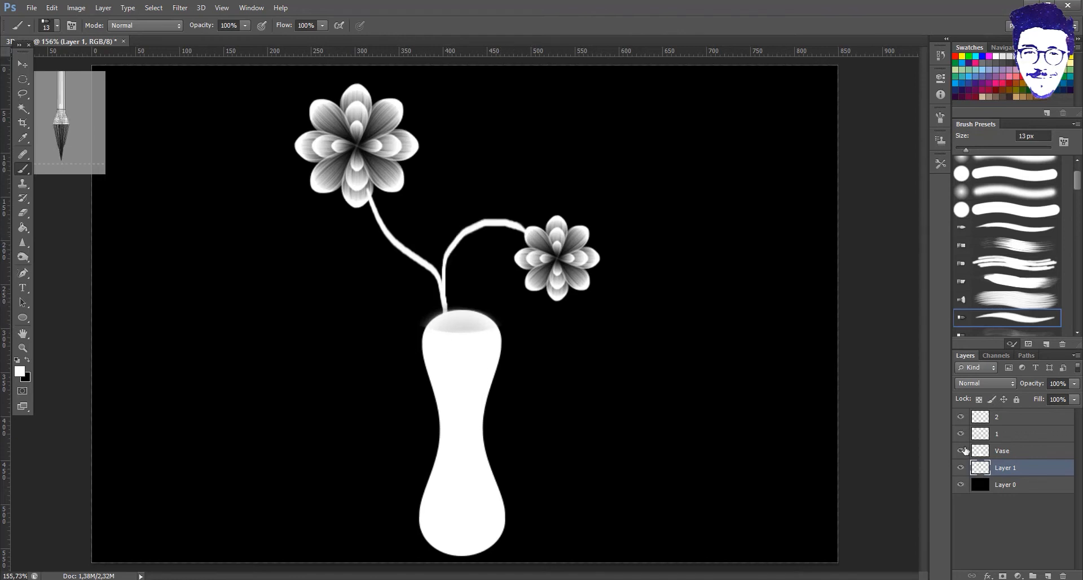
- Move the vase up and left, then undo back to before the stems
{"action": "left_click", "coordinate": [1018, 454]}
{"action": "key", "text": "v"}
{"action": "left_click_drag", "start_coordinate": [466, 389], "coordinate": [449, 368]}
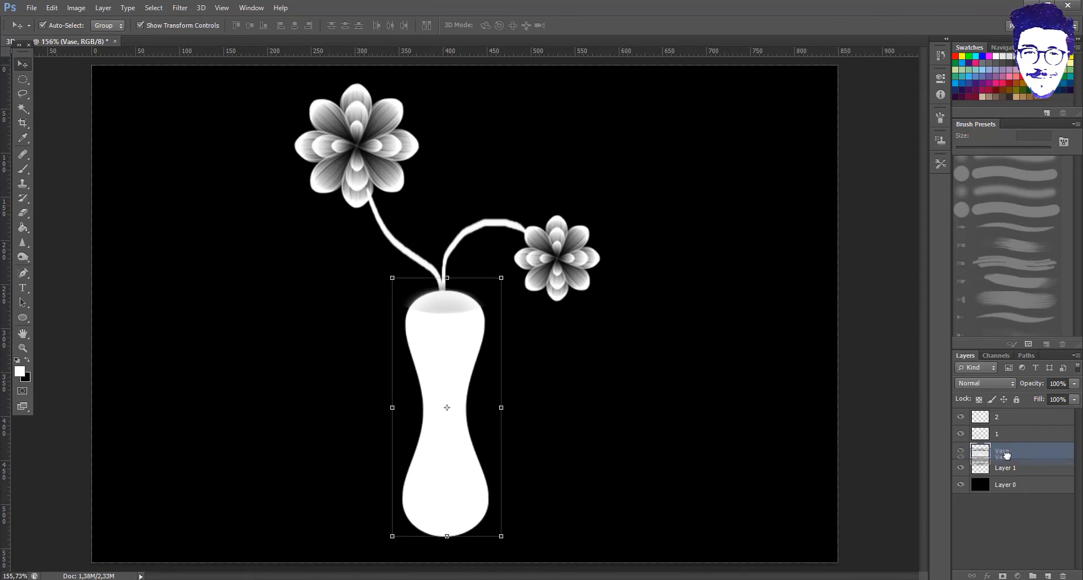
{"action": "left_click_drag", "start_coordinate": [1007, 453], "coordinate": [1009, 477]}
{"action": "key", "text": "ctrl+alt+z"}
{"action": "key", "text": "ctrl+alt+z"}
{"action": "key", "text": "ctrl+alt+z"}
{"action": "key", "text": "ctrl+alt+z"}
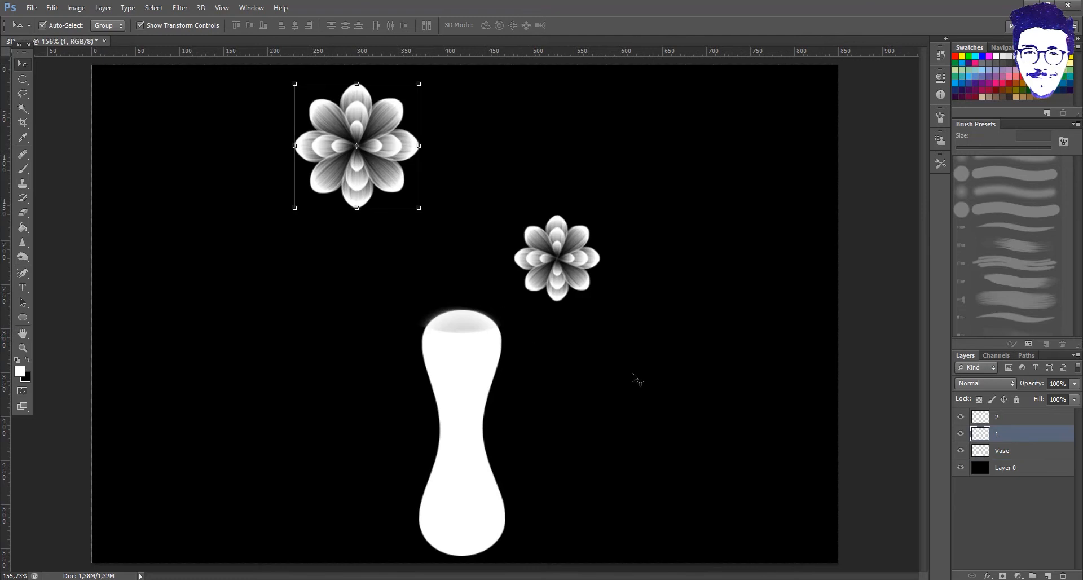
- Add a new empty layer above Layer 0 and pick the Brush tool
{"action": "left_click", "coordinate": [1044, 468]}
{"action": "left_click", "coordinate": [1041, 575]}
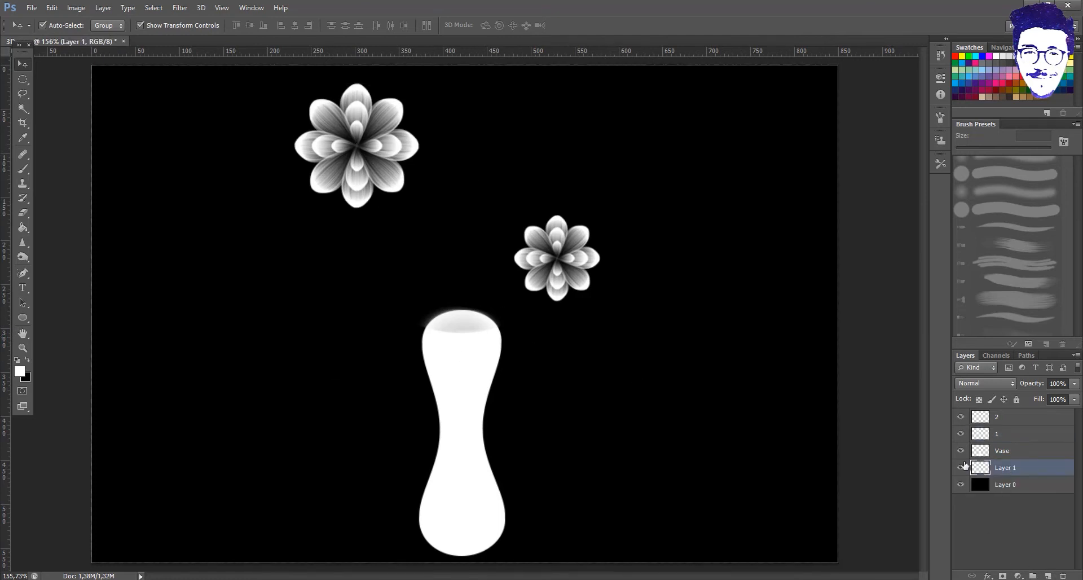
{"action": "left_click", "coordinate": [26, 168]}
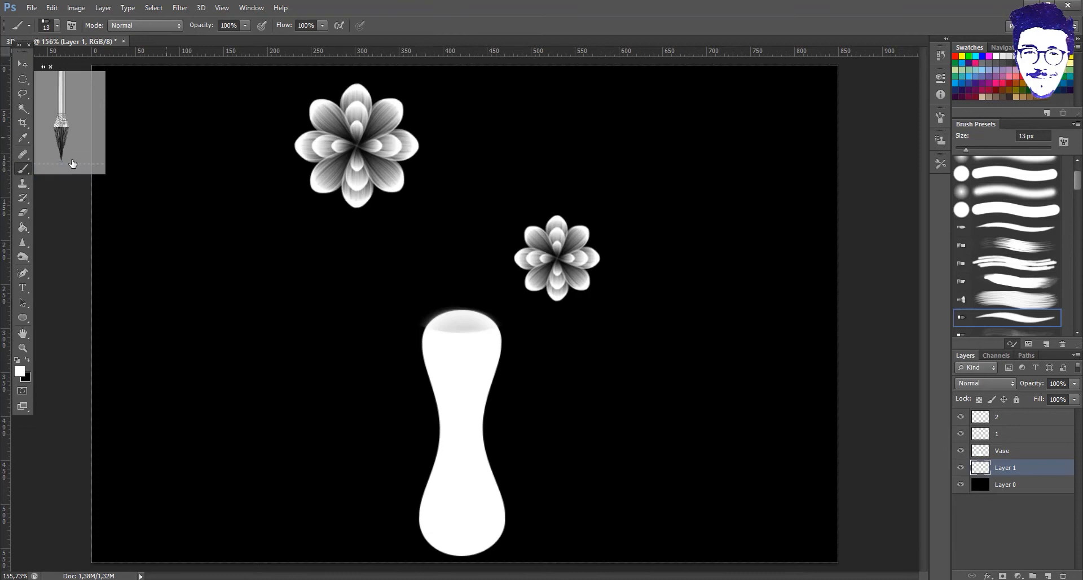
{"action": "scroll", "coordinate": [1028, 292], "scroll_direction": "down", "scroll_amount": 3}
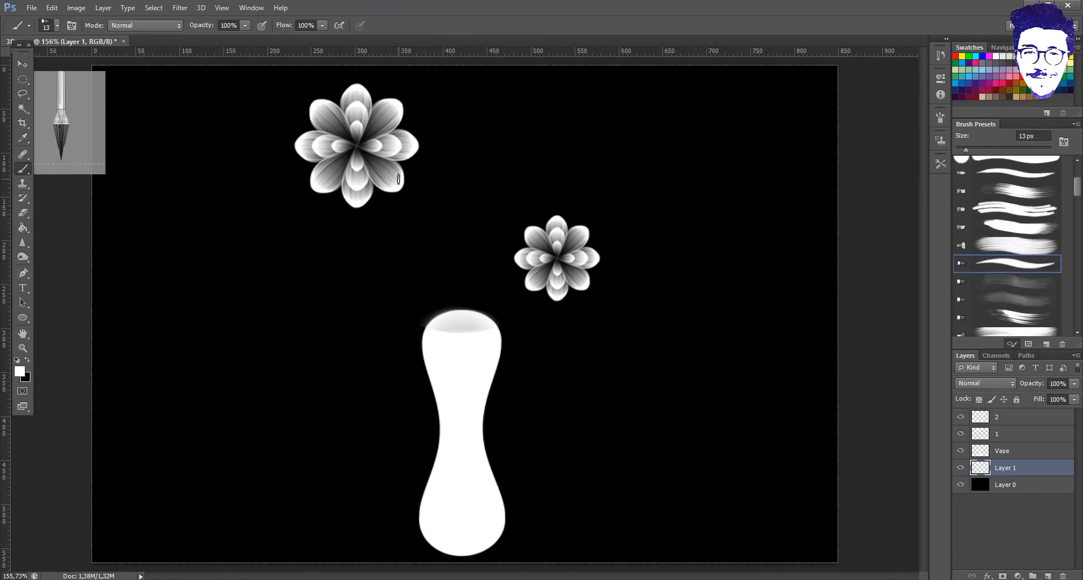
- Paint smooth stems from the flowers into the vase top and shift them slightly right
{"action": "mouse_move", "coordinate": [379, 185]}
{"action": "left_mouse_down"}
{"action": "mouse_move", "coordinate": [399, 195]}
{"action": "mouse_move", "coordinate": [445, 344]}
{"action": "left_mouse_up"}
{"action": "key", "text": "ctrl+z"}
{"action": "mouse_move", "coordinate": [380, 186]}
{"action": "left_mouse_down"}
{"action": "mouse_move", "coordinate": [440, 295]}
{"action": "mouse_move", "coordinate": [444, 335]}
{"action": "left_mouse_up"}
{"action": "key", "text": "ctrl+z"}
{"action": "mouse_move", "coordinate": [382, 187]}
{"action": "left_mouse_down"}
{"action": "mouse_move", "coordinate": [458, 343]}
{"action": "mouse_move", "coordinate": [483, 217]}
{"action": "mouse_move", "coordinate": [538, 227]}
{"action": "mouse_move", "coordinate": [553, 257]}
{"action": "left_mouse_up"}
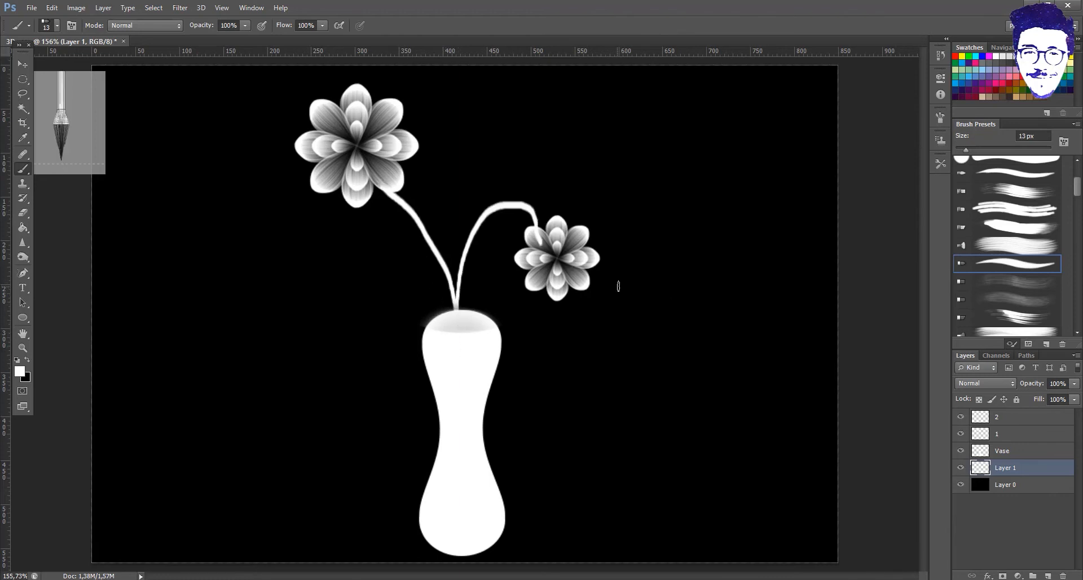
{"action": "key", "text": "v"}
{"action": "left_click_drag", "start_coordinate": [456, 300], "coordinate": [463, 310]}
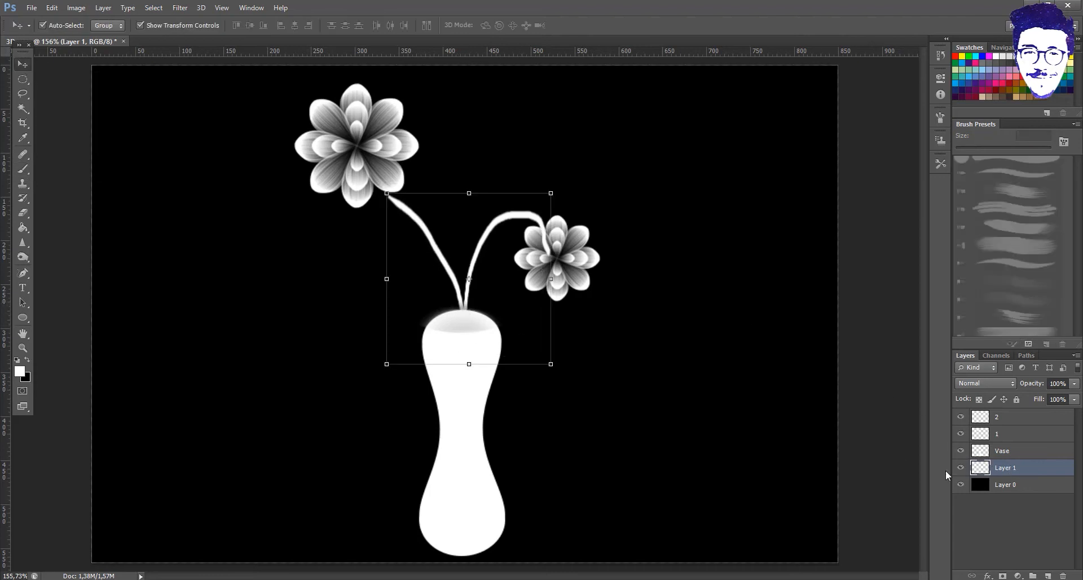
- Place the Vase layer beneath the stems layer and nudge it slightly up and left
{"action": "left_click", "coordinate": [1010, 451]}
{"action": "left_click_drag", "start_coordinate": [992, 469], "coordinate": [1007, 473]}
{"action": "left_click_drag", "start_coordinate": [462, 401], "coordinate": [465, 384]}
{"action": "key", "text": "Left"}
{"action": "key", "text": "Up"}
{"action": "key", "text": "Up"}
{"action": "key", "text": "Up"}
{"action": "key", "text": "Up"}
{"action": "key", "text": "Left"}
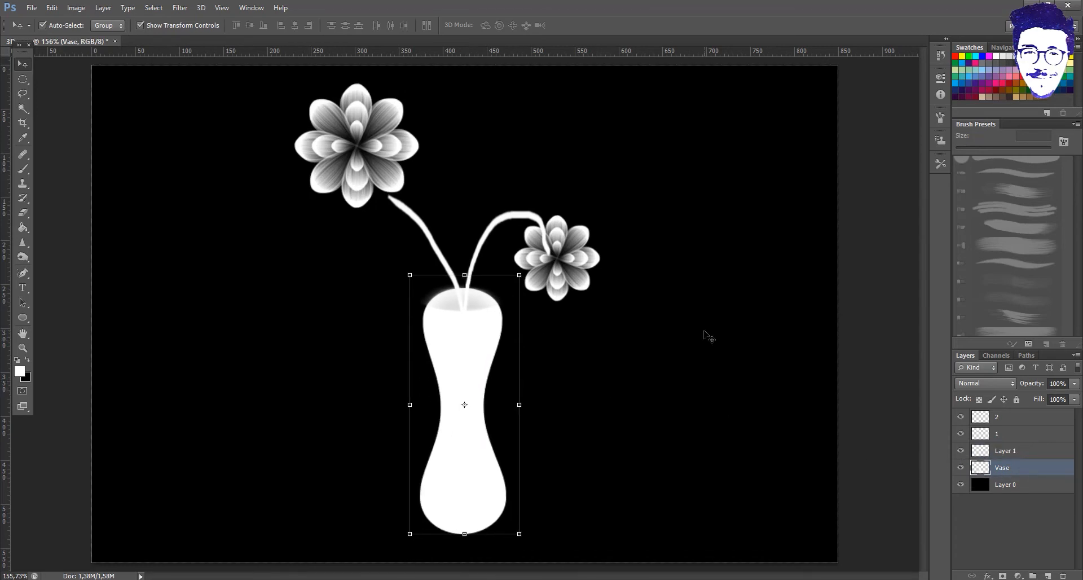
- Erase the stem overlapping the small flower with a 57 px eraser
{"action": "left_click", "coordinate": [1007, 438]}
{"action": "left_click", "coordinate": [1025, 418]}
{"action": "left_click", "coordinate": [1013, 467]}
{"action": "left_click", "coordinate": [1013, 455]}
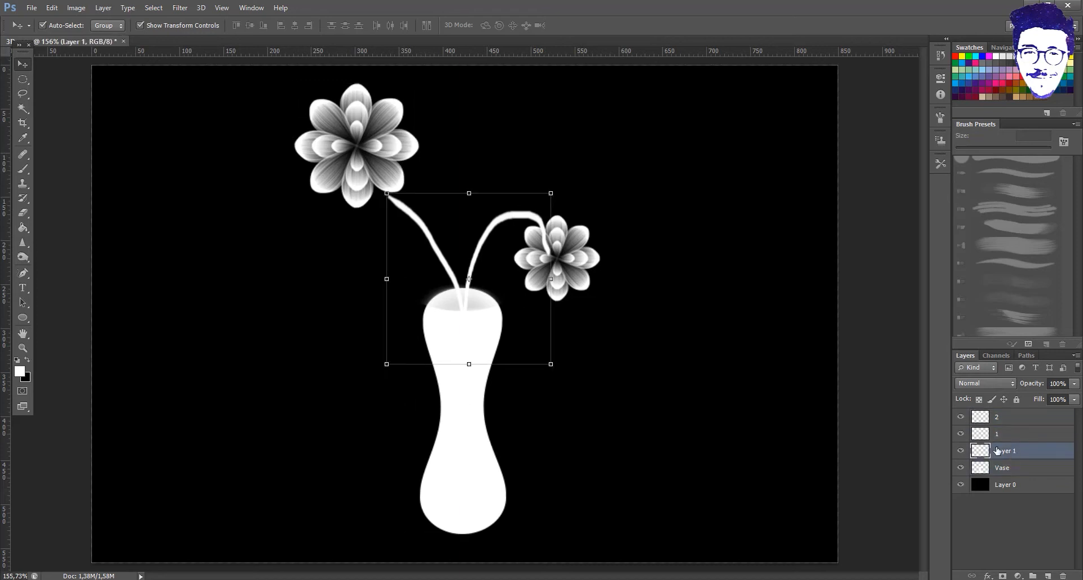
{"action": "left_click", "coordinate": [23, 213]}
{"action": "left_click", "coordinate": [55, 28]}
{"action": "left_click_drag", "start_coordinate": [43, 62], "coordinate": [47, 63]}
{"action": "mouse_move", "coordinate": [563, 257]}
{"action": "left_mouse_down"}
{"action": "mouse_move", "coordinate": [553, 245]}
{"action": "mouse_move", "coordinate": [561, 213]}
{"action": "left_mouse_up"}
{"action": "left_click", "coordinate": [1009, 433]}
- Move the small flower, layer 2, up and slightly left
{"action": "key", "text": "v"}
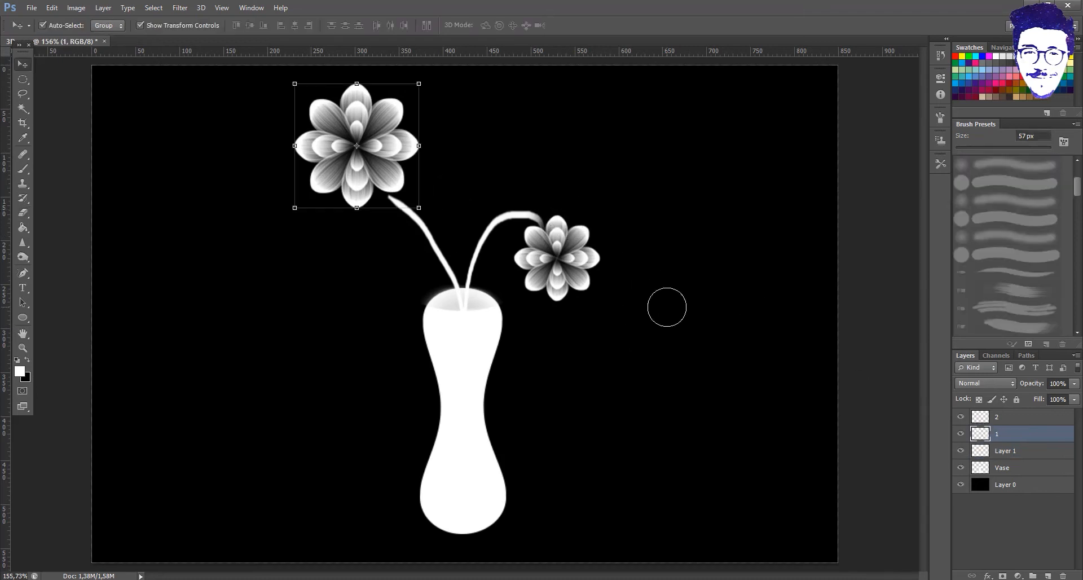
{"action": "left_click_drag", "start_coordinate": [571, 263], "coordinate": [557, 235]}
{"action": "left_click", "coordinate": [1013, 468]}
{"action": "left_click", "coordinate": [1017, 451]}
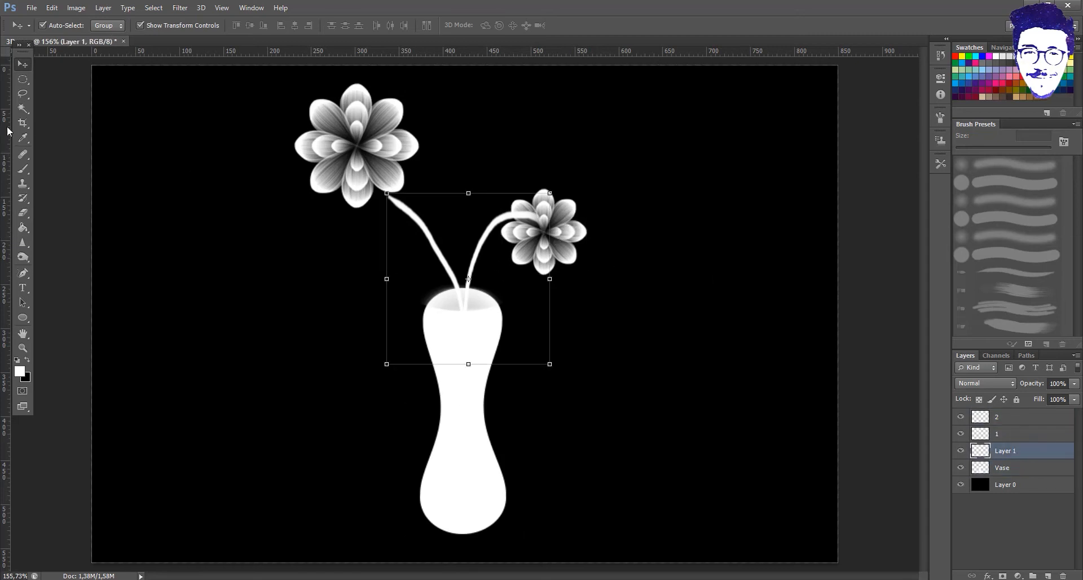
{"action": "left_click", "coordinate": [25, 218]}
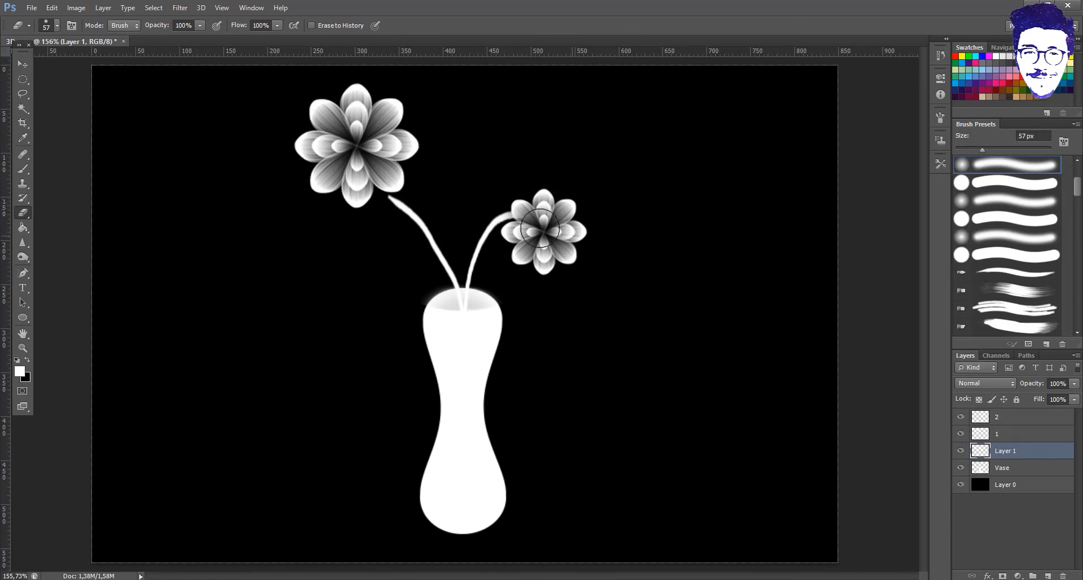
{"action": "left_click", "coordinate": [1002, 416]}
{"action": "key", "text": "v"}
{"action": "left_click_drag", "start_coordinate": [564, 247], "coordinate": [562, 245]}
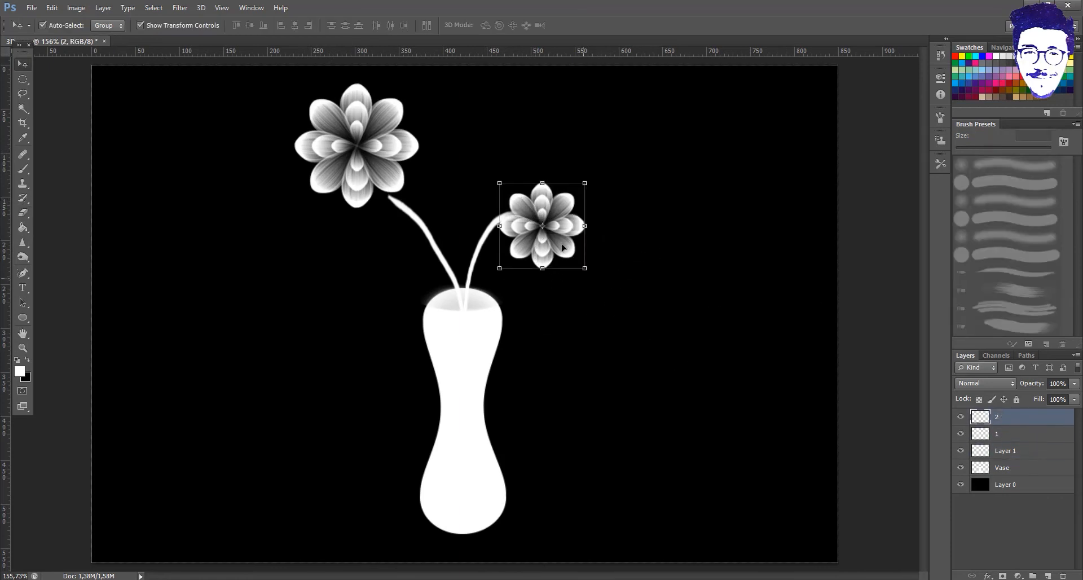
- Shift the large flower, layer 1, right and up toward the top edge
{"action": "left_click", "coordinate": [998, 437]}
{"action": "left_click_drag", "start_coordinate": [355, 149], "coordinate": [366, 195]}
{"action": "key", "text": "ctrl+z"}
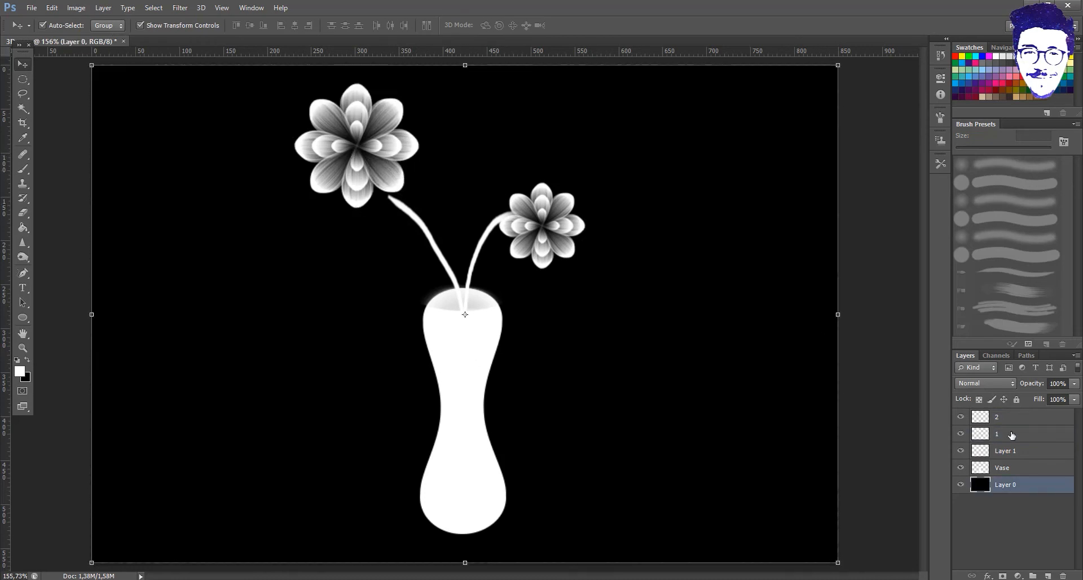
{"action": "double_click", "coordinate": [1021, 419]}
{"action": "left_click", "coordinate": [954, 306]}
{"action": "left_click", "coordinate": [998, 433]}
{"action": "left_click_drag", "start_coordinate": [389, 159], "coordinate": [415, 141]}
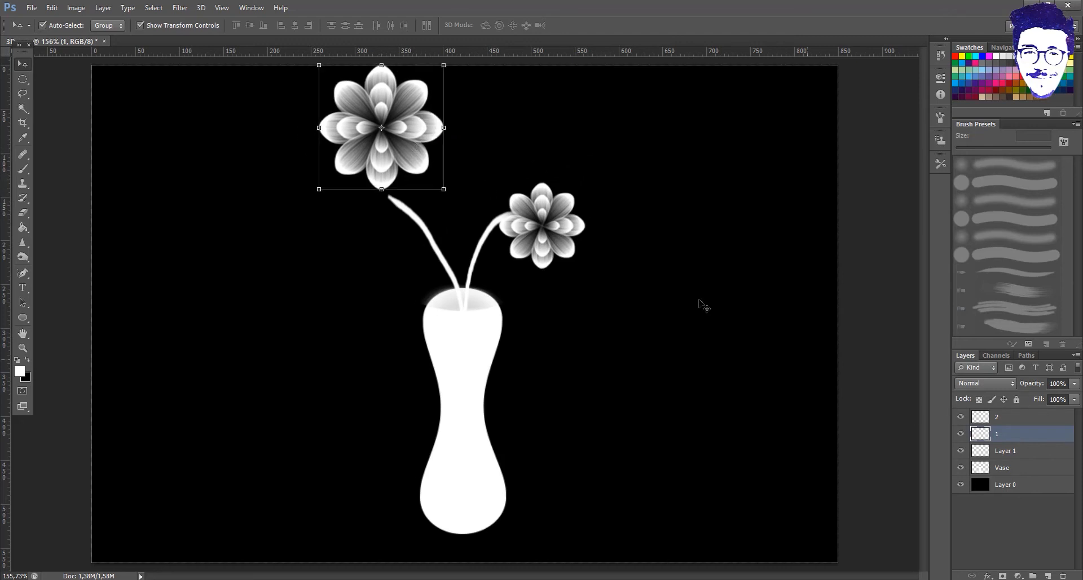
{"action": "left_click", "coordinate": [1004, 470]}
{"action": "left_click", "coordinate": [1010, 456]}
- Erase the upper part of the old left stem and repaint it from the big flower into the vase
{"action": "left_click", "coordinate": [25, 212]}
{"action": "mouse_move", "coordinate": [394, 225]}
{"action": "left_mouse_down"}
{"action": "mouse_move", "coordinate": [395, 210]}
{"action": "mouse_move", "coordinate": [435, 251]}
{"action": "left_mouse_up"}
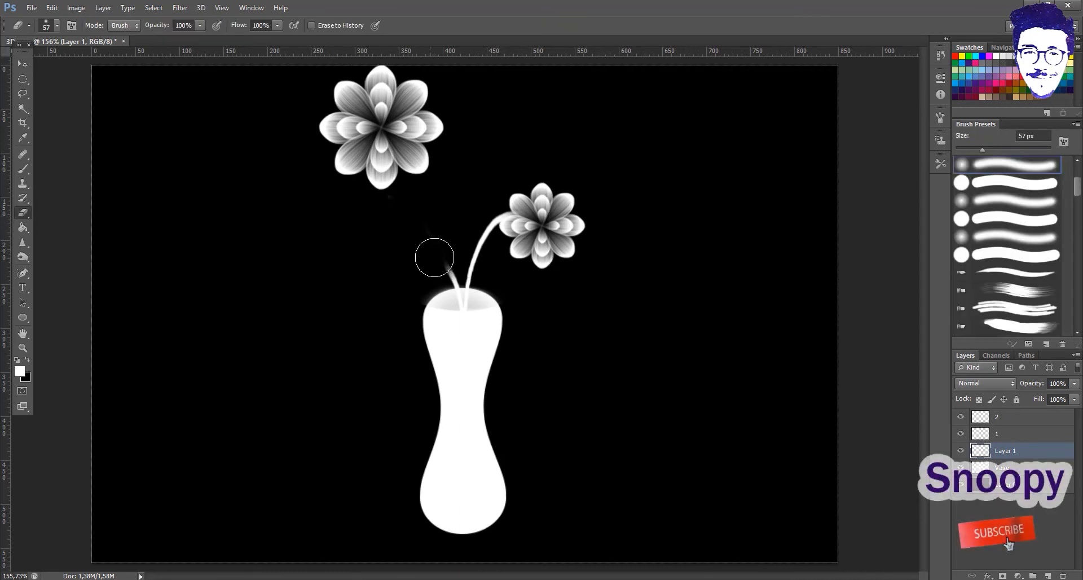
{"action": "key", "text": "b"}
{"action": "left_click_drag", "start_coordinate": [424, 163], "coordinate": [458, 289]}
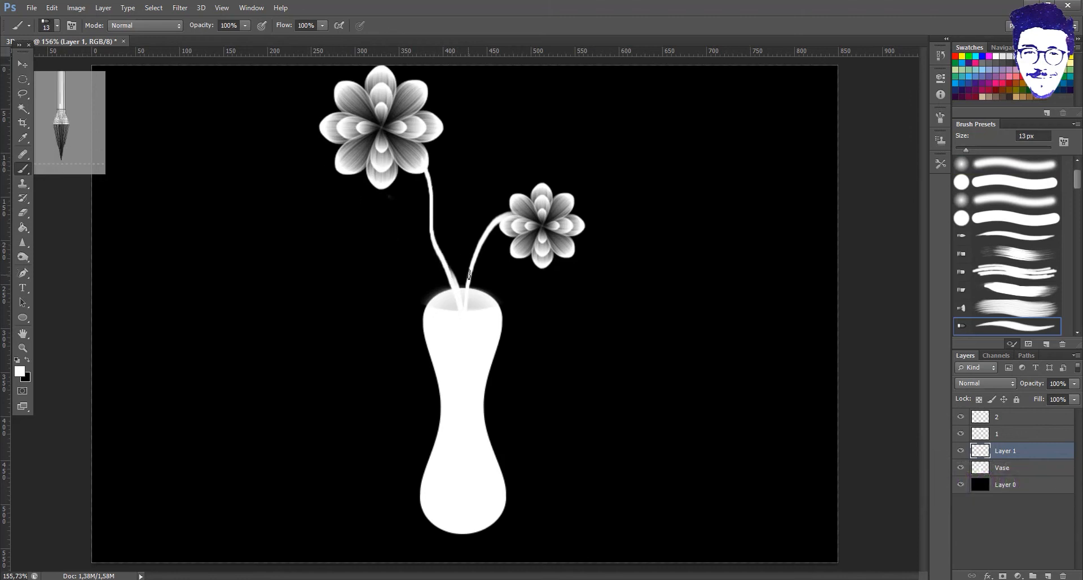
- Set the Eraser to a hard round tip, first at 9 px and then at 7 px
{"action": "left_click", "coordinate": [24, 213]}
{"action": "scroll", "coordinate": [469, 268], "scroll_direction": "up", "scroll_amount": 5}
{"action": "left_click", "coordinate": [57, 26]}
{"action": "left_click", "coordinate": [43, 114]}
{"action": "left_click_drag", "start_coordinate": [435, 294], "coordinate": [458, 345]}
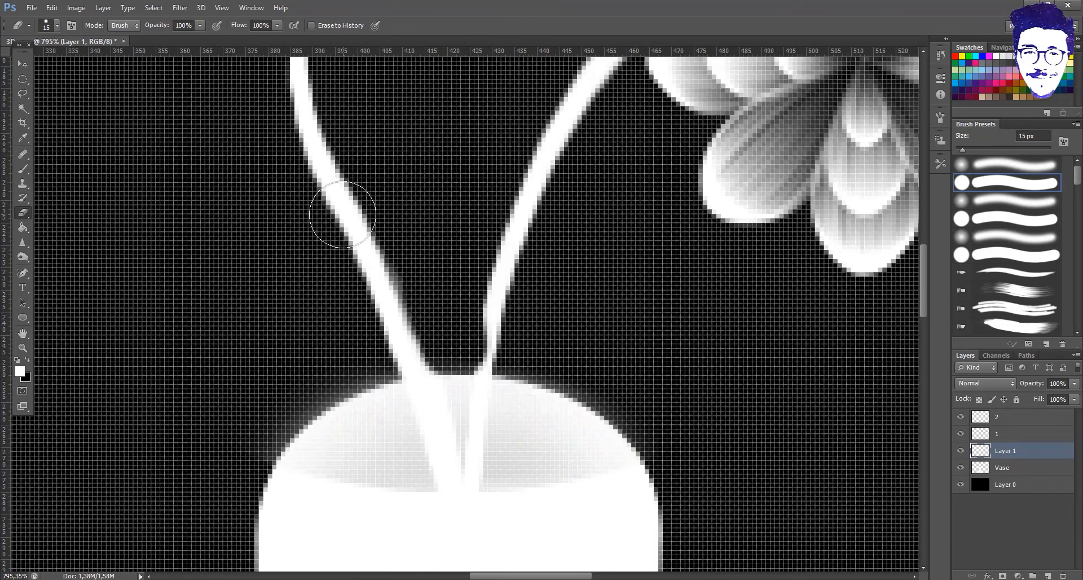
{"action": "key", "text": "ctrl+z"}
{"action": "left_click", "coordinate": [57, 26]}
{"action": "type", "text": "9"}
{"action": "key", "text": "Return"}
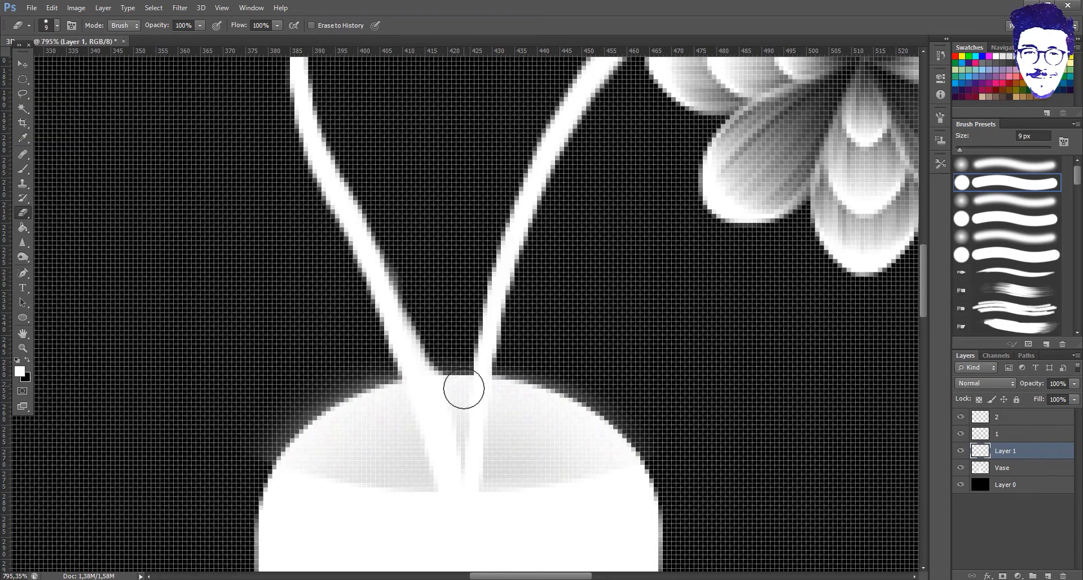
{"action": "left_click", "coordinate": [57, 26]}
{"action": "type", "text": "7"}
{"action": "key", "text": "Return"}
- Switch the Eraser to a soft round 42 px tip
{"action": "scroll", "coordinate": [461, 394], "scroll_direction": "down", "scroll_amount": 8}
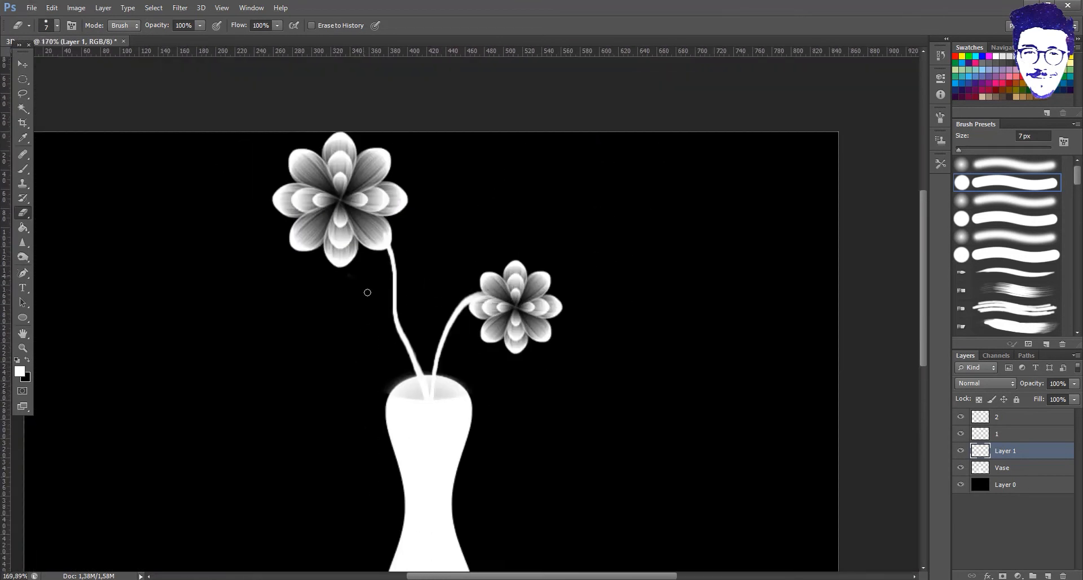
{"action": "left_click", "coordinate": [57, 26]}
{"action": "left_click", "coordinate": [25, 113]}
{"action": "key", "text": "Return"}
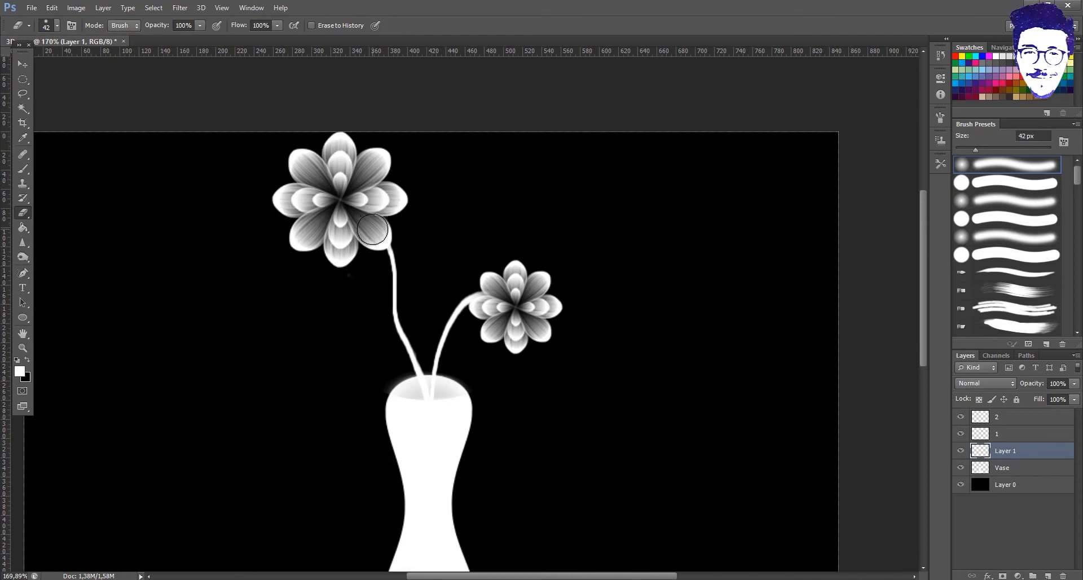
{"action": "scroll", "coordinate": [827, 399], "scroll_direction": "down", "scroll_amount": 2}
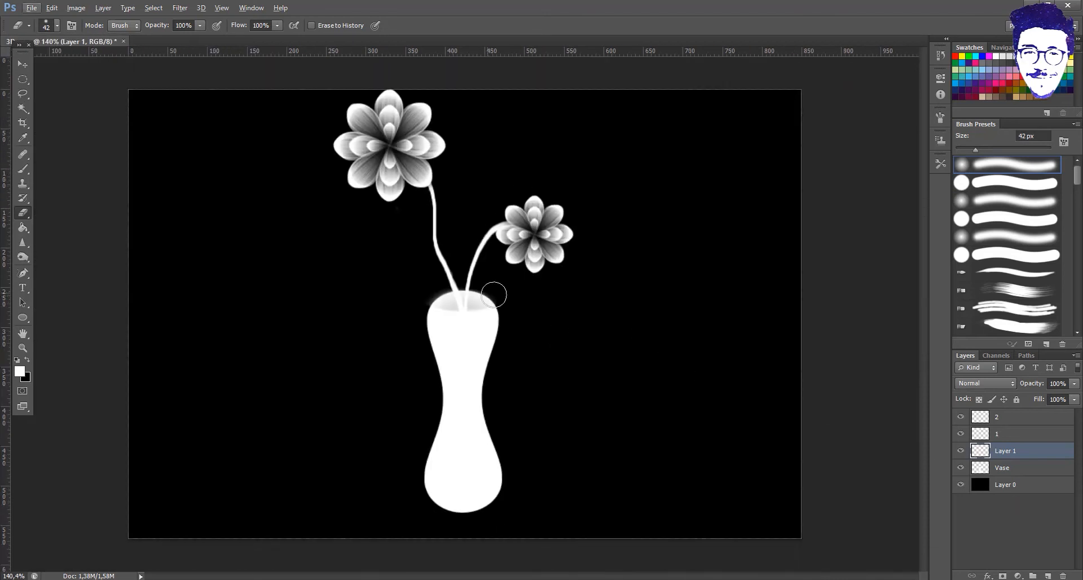
- Rename the stems layer to 3 and add a new layer named leaf above Layer 0
{"action": "double_click", "coordinate": [1032, 453]}
{"action": "key", "text": "Escape"}
{"action": "double_click", "coordinate": [1005, 451]}
{"action": "type", "text": "3"}
{"action": "left_click", "coordinate": [1014, 484]}
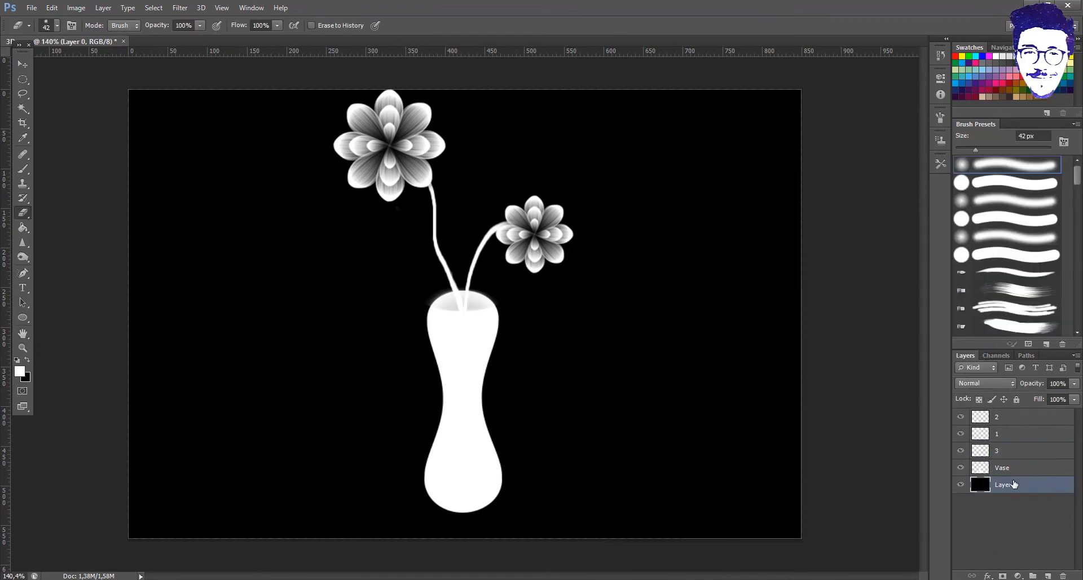
{"action": "left_click", "coordinate": [1048, 576]}
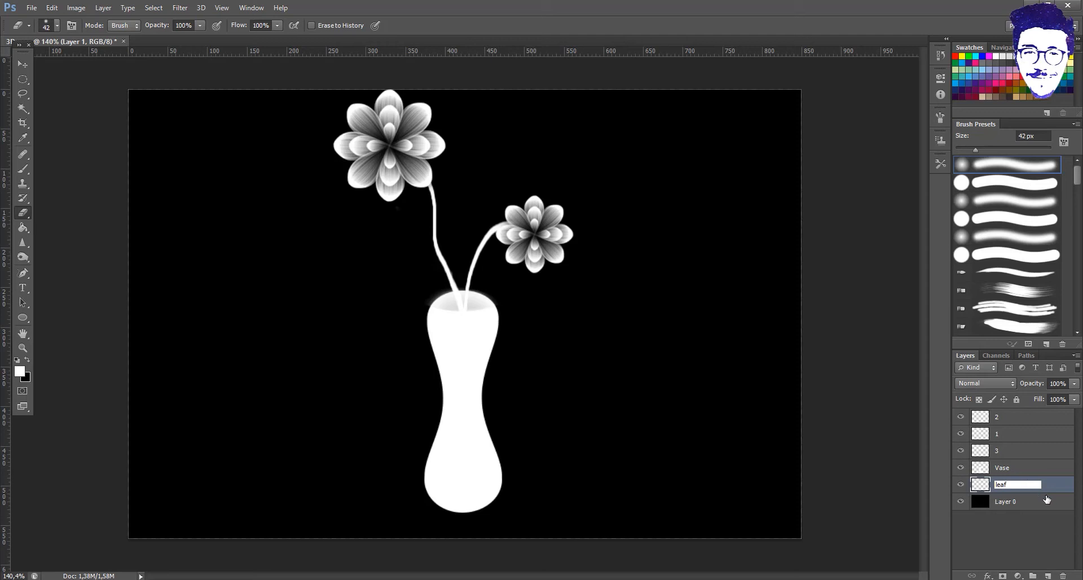
{"action": "key", "text": "Return"}
- Draw a white ellipse shape left of the vase and put it into Warp mode
{"action": "key", "text": "u"}
{"action": "left_click_drag", "start_coordinate": [173, 288], "coordinate": [340, 350]}
{"action": "key", "text": "ctrl+t"}
{"action": "right_click", "coordinate": [271, 316]}
{"action": "left_click", "coordinate": [315, 411]}
- Warp the ellipse into a pointed leaf shape and apply the warp
{"action": "left_click_drag", "start_coordinate": [175, 291], "coordinate": [195, 328]}
{"action": "mouse_move", "coordinate": [340, 289]}
{"action": "left_mouse_down"}
{"action": "mouse_move", "coordinate": [355, 319]}
{"action": "mouse_move", "coordinate": [349, 304]}
{"action": "left_mouse_up"}
{"action": "left_click_drag", "start_coordinate": [340, 350], "coordinate": [358, 325]}
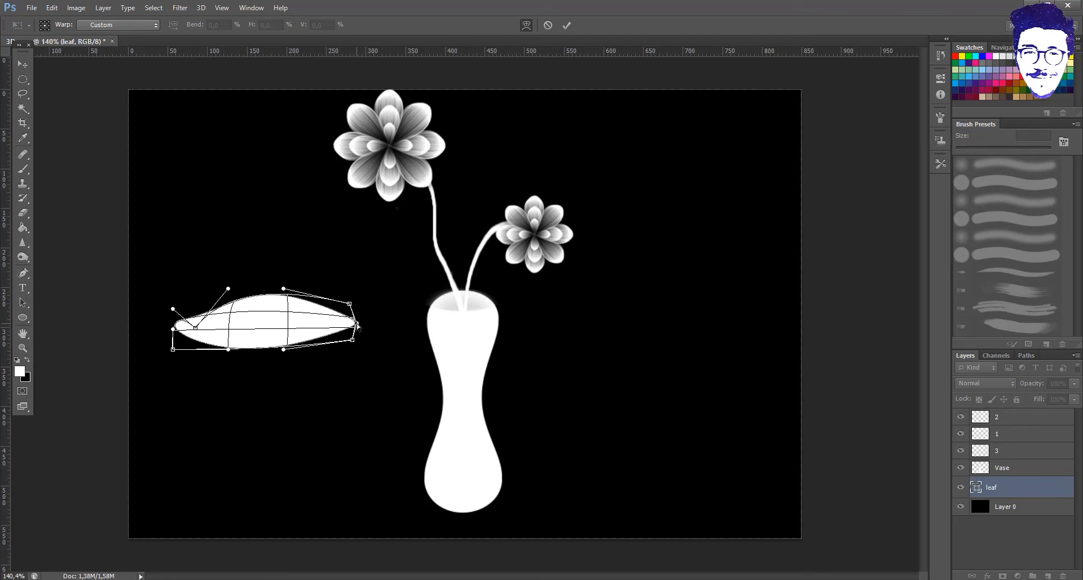
{"action": "left_click_drag", "start_coordinate": [285, 289], "coordinate": [283, 283]}
{"action": "left_click_drag", "start_coordinate": [196, 329], "coordinate": [170, 300]}
{"action": "left_click_drag", "start_coordinate": [172, 350], "coordinate": [167, 319]}
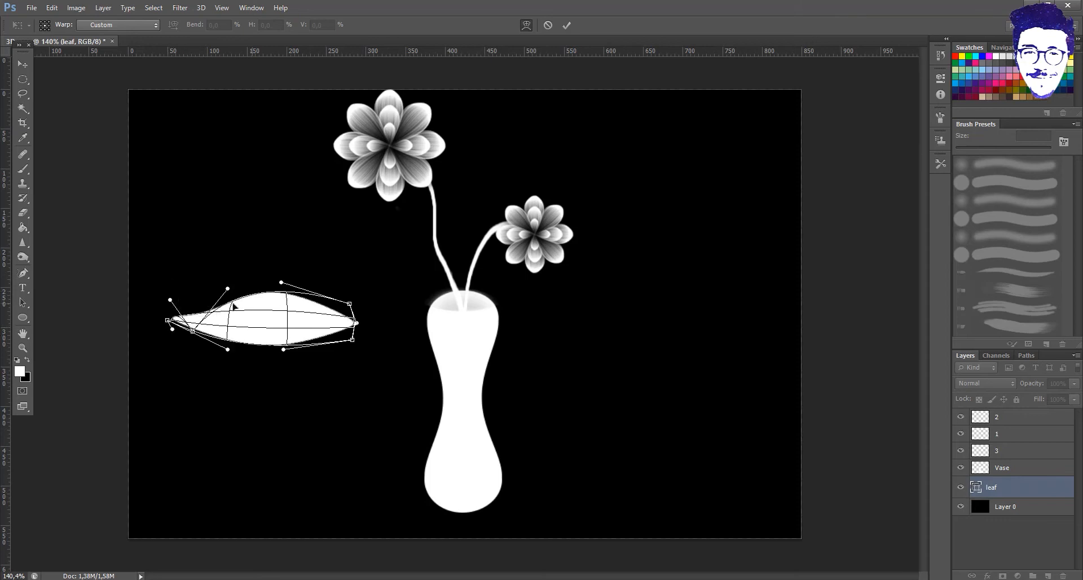
{"action": "left_click_drag", "start_coordinate": [281, 354], "coordinate": [255, 360]}
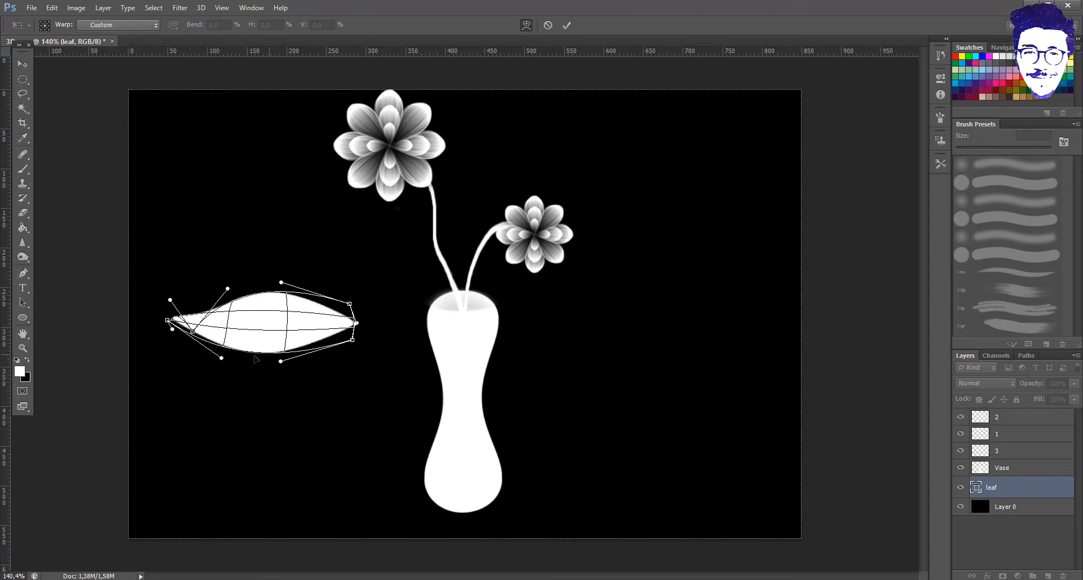
{"action": "left_click_drag", "start_coordinate": [193, 332], "coordinate": [195, 329]}
{"action": "left_click_drag", "start_coordinate": [195, 337], "coordinate": [197, 333]}
{"action": "key", "text": "ctrl+z"}
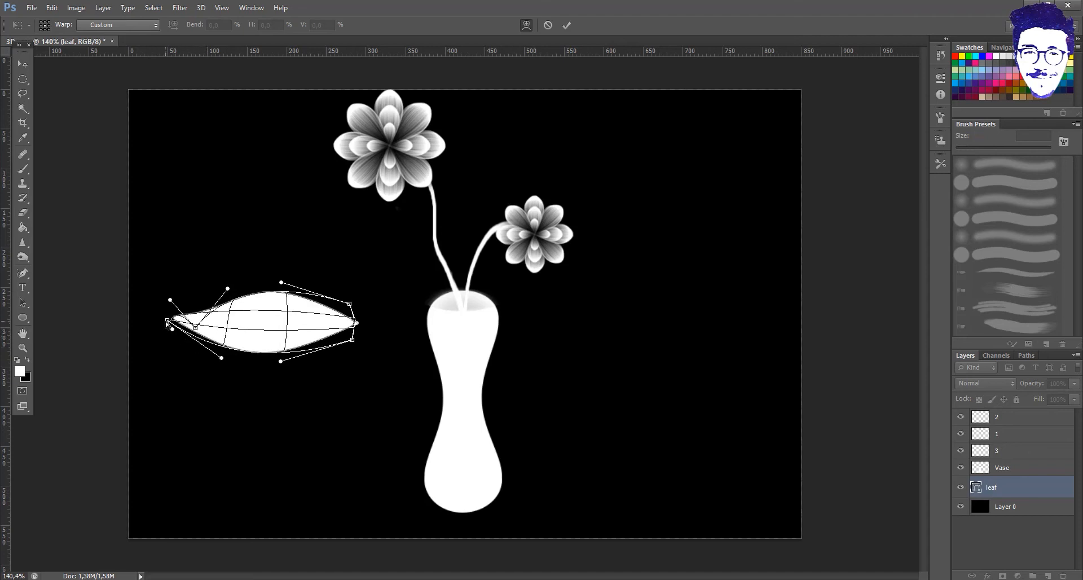
{"action": "key", "text": "Return"}
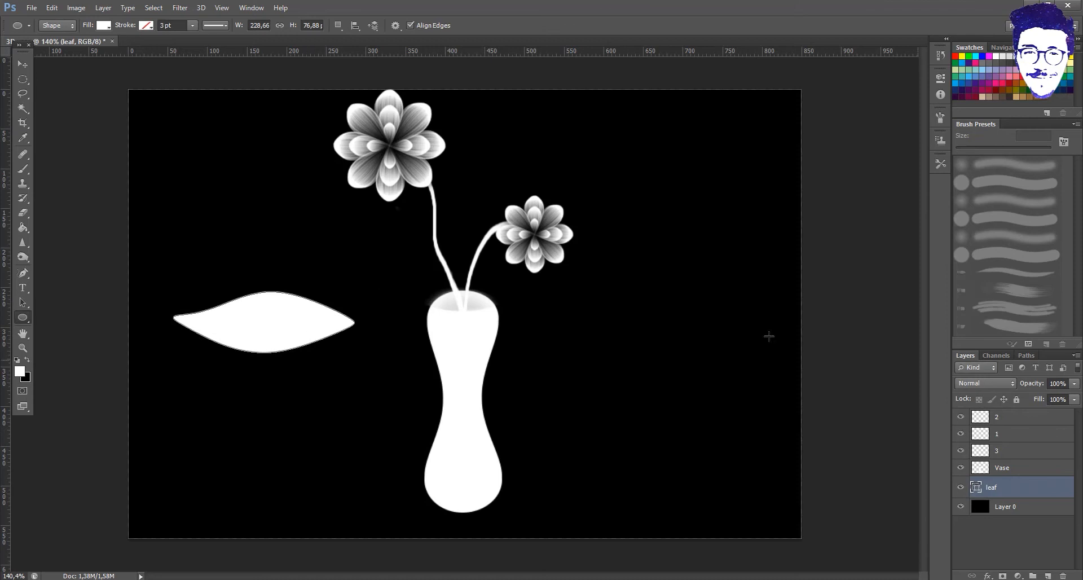
- Hide the vase, flower and stem layers, keep the black background, and reposition the leaf
{"action": "left_click_drag", "start_coordinate": [961, 467], "coordinate": [961, 417]}
{"action": "left_click", "coordinate": [961, 507]}
{"action": "left_click", "coordinate": [961, 507]}
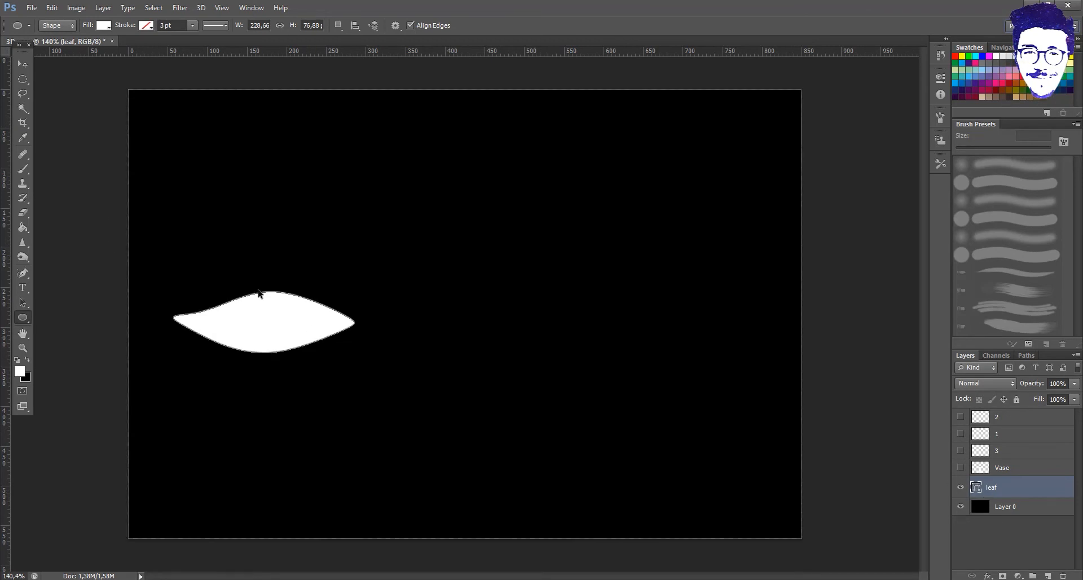
{"action": "key", "text": "ctrl+alt+t"}
{"action": "left_click_drag", "start_coordinate": [298, 334], "coordinate": [512, 299]}
- Apply the leaf transformation, pick a 95 px textured brush preset, and rasterize the leaf layer
{"action": "scroll", "coordinate": [477, 280], "scroll_direction": "up", "scroll_amount": 4}
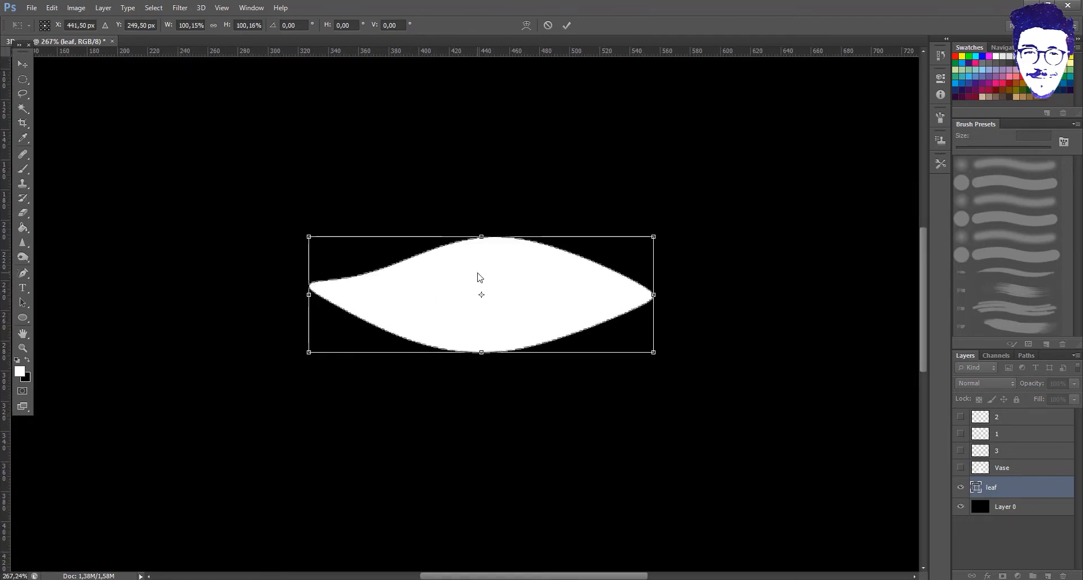
{"action": "key", "text": "b"}
{"action": "left_click", "coordinate": [508, 225]}
{"action": "scroll", "coordinate": [1016, 249], "scroll_direction": "down", "scroll_amount": 5}
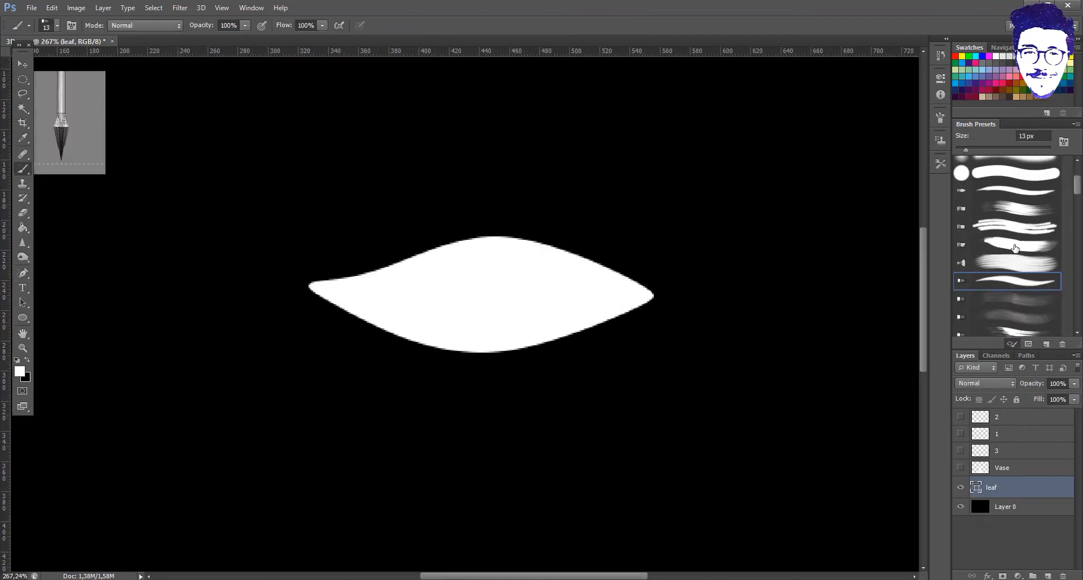
{"action": "scroll", "coordinate": [1015, 249], "scroll_direction": "down", "scroll_amount": 8}
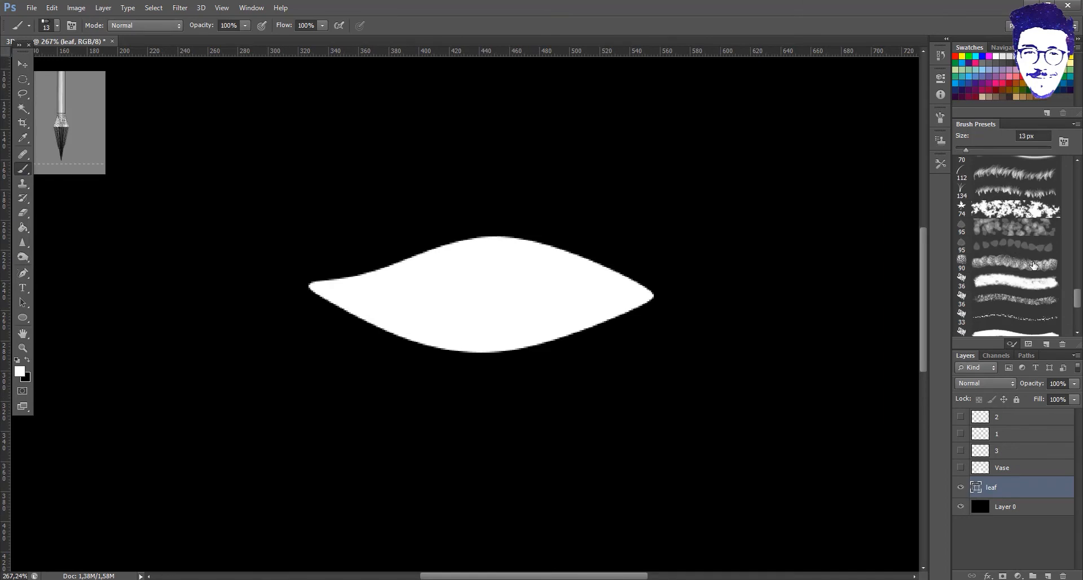
{"action": "left_click", "coordinate": [1024, 249]}
{"action": "left_click", "coordinate": [483, 293]}
{"action": "key", "text": "Return"}
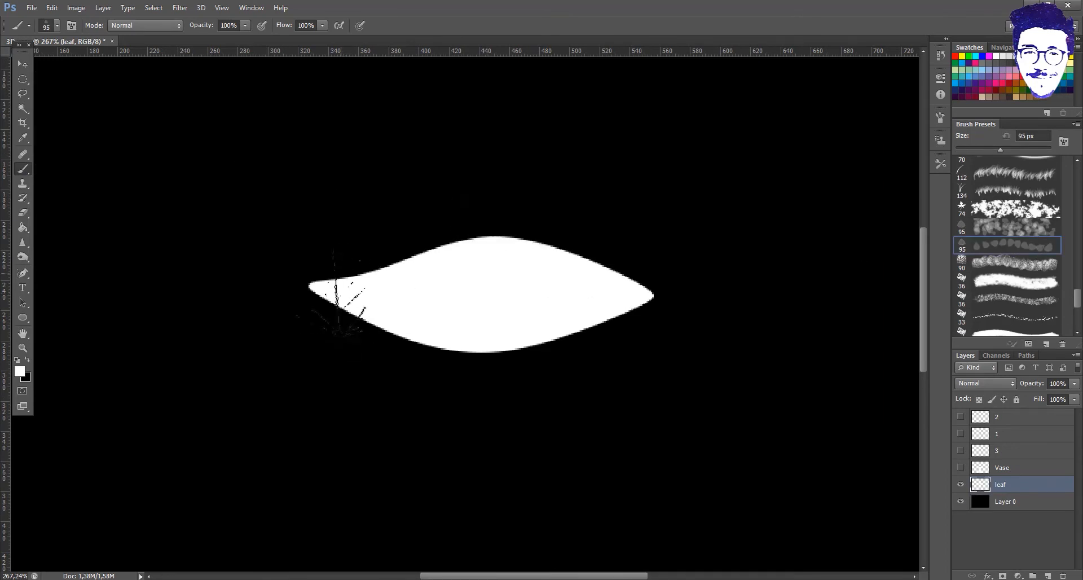
- Make the brush smaller and shade the leaf's left tip grey
{"action": "left_click", "coordinate": [56, 26]}
{"action": "left_click_drag", "start_coordinate": [68, 59], "coordinate": [27, 58]}
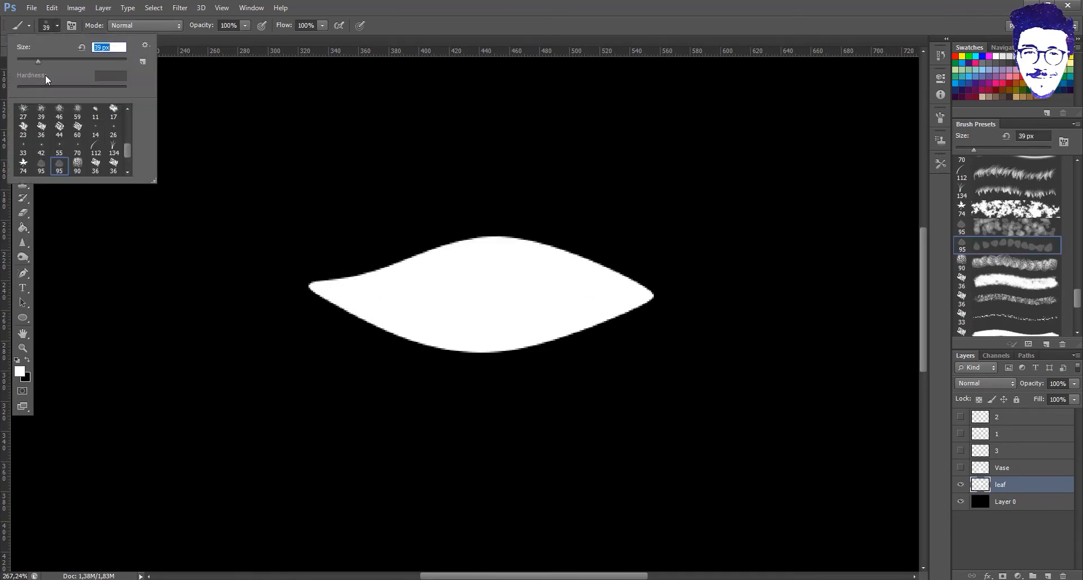
{"action": "left_click", "coordinate": [332, 281]}
{"action": "key", "text": "ctrl+z"}
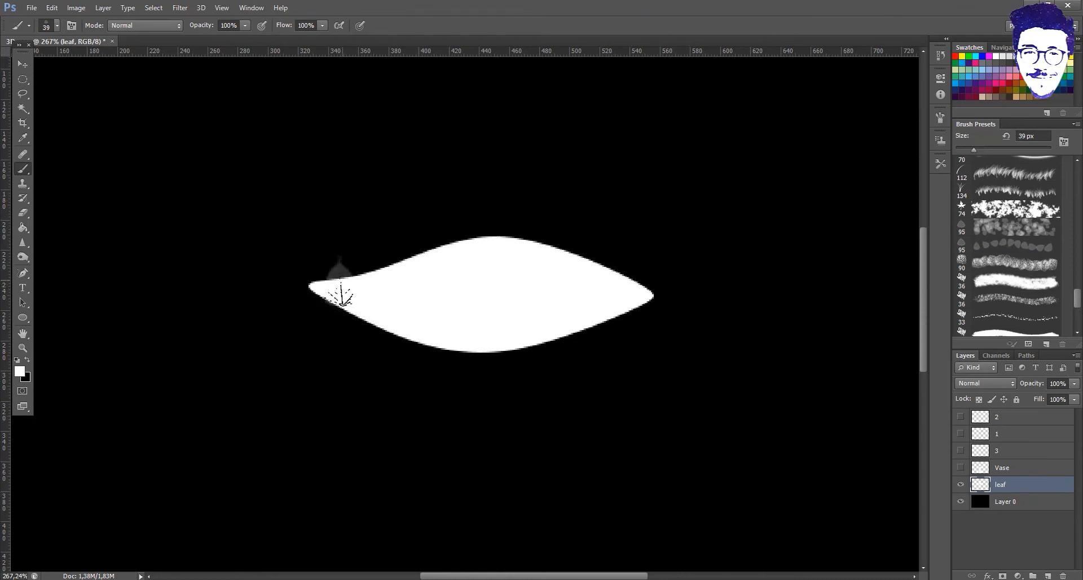
{"action": "left_click", "coordinate": [56, 25]}
{"action": "left_click", "coordinate": [337, 299]}
{"action": "mouse_move", "coordinate": [334, 290]}
{"action": "left_mouse_down"}
{"action": "mouse_move", "coordinate": [352, 310]}
{"action": "mouse_move", "coordinate": [321, 297]}
{"action": "left_mouse_up"}
- At 11 px brush size, paint a row of grey dabs along the leaf's centre vein
{"action": "left_click", "coordinate": [50, 23]}
{"action": "left_click_drag", "start_coordinate": [27, 61], "coordinate": [23, 61]}
{"action": "left_click_drag", "start_coordinate": [398, 289], "coordinate": [595, 295]}
{"action": "key", "text": "ctrl+z"}
{"action": "mouse_move", "coordinate": [402, 285]}
{"action": "left_mouse_down"}
{"action": "mouse_move", "coordinate": [584, 294]}
{"action": "mouse_move", "coordinate": [583, 304]}
{"action": "left_mouse_up"}
{"action": "key", "text": "ctrl+z"}
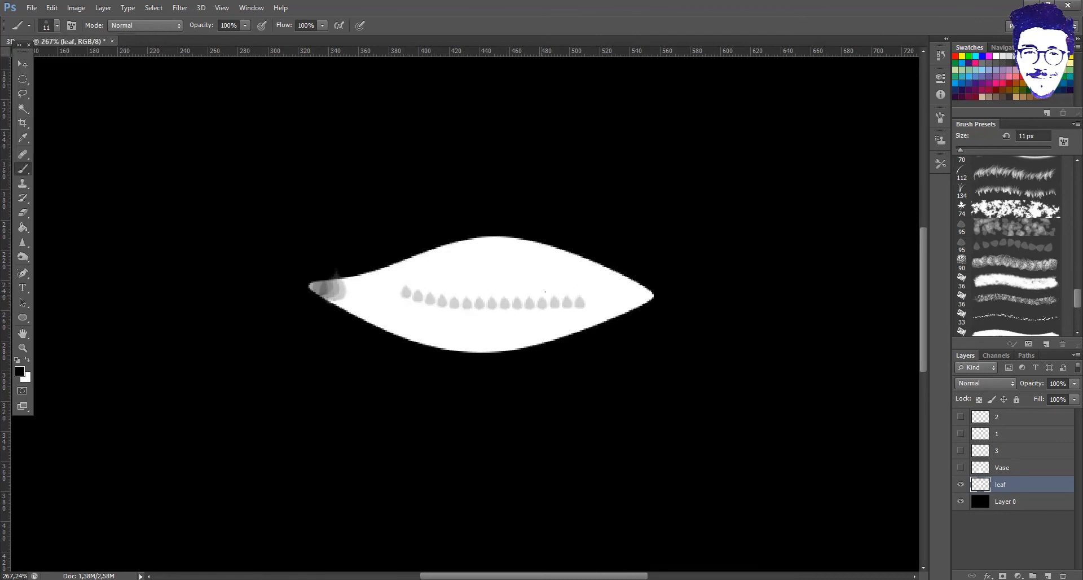
{"action": "scroll", "coordinate": [553, 277], "scroll_direction": "down", "scroll_amount": 8}
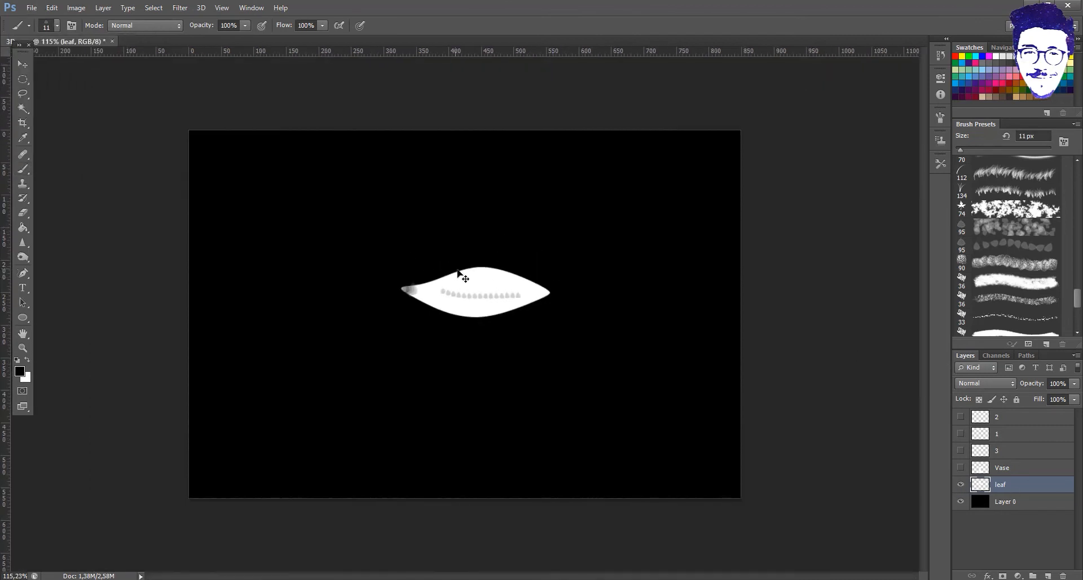
- Shrink the leaf with Free Transform and show the vase, stems and flowers again
{"action": "key", "text": "ctrl+t"}
{"action": "mouse_move", "coordinate": [552, 265]}
{"action": "left_mouse_down"}
{"action": "mouse_move", "coordinate": [438, 299]}
{"action": "mouse_move", "coordinate": [452, 299]}
{"action": "mouse_move", "coordinate": [455, 257]}
{"action": "mouse_move", "coordinate": [465, 265]}
{"action": "left_mouse_up"}
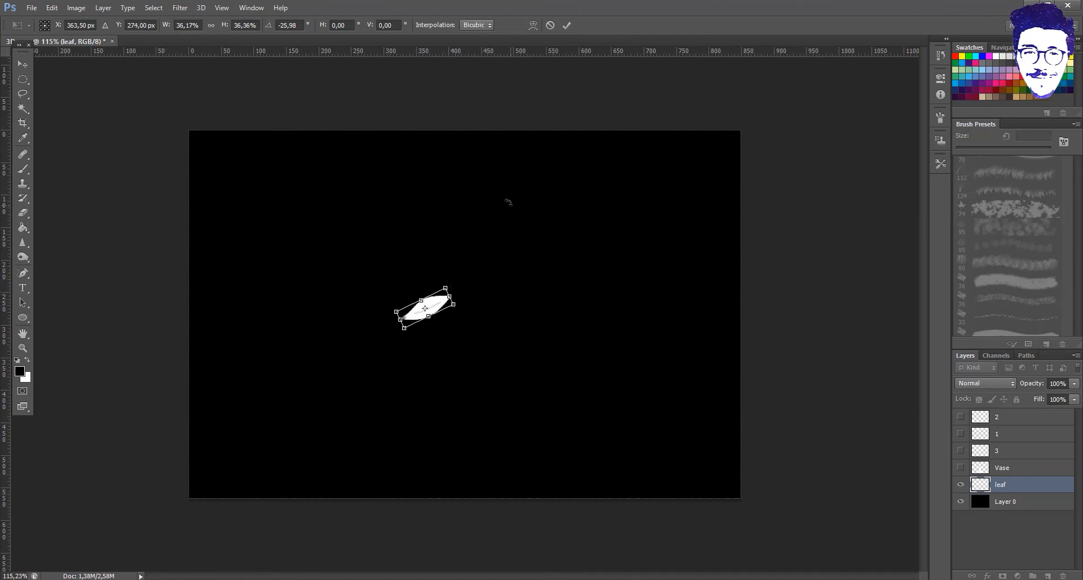
{"action": "key", "text": "Return"}
{"action": "key", "text": "b"}
{"action": "left_click_drag", "start_coordinate": [961, 467], "coordinate": [961, 416]}
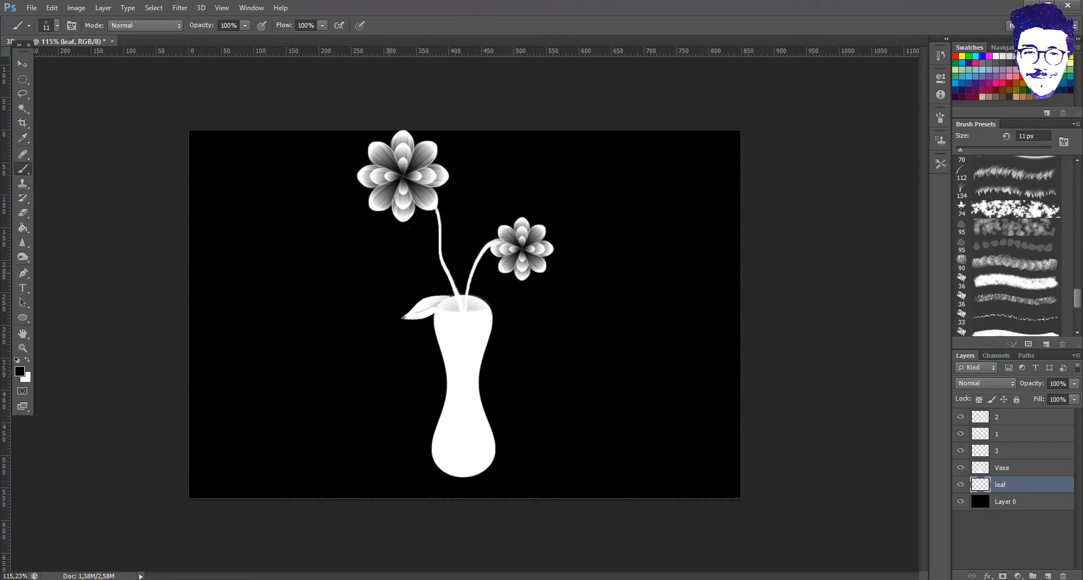
- Move and scale the leaf up beside the stems, then nudge it onto the large flower's stem
{"action": "key", "text": "ctrl+t"}
{"action": "left_click_drag", "start_coordinate": [424, 309], "coordinate": [473, 221]}
{"action": "key", "text": "Return"}
{"action": "key", "text": "b"}
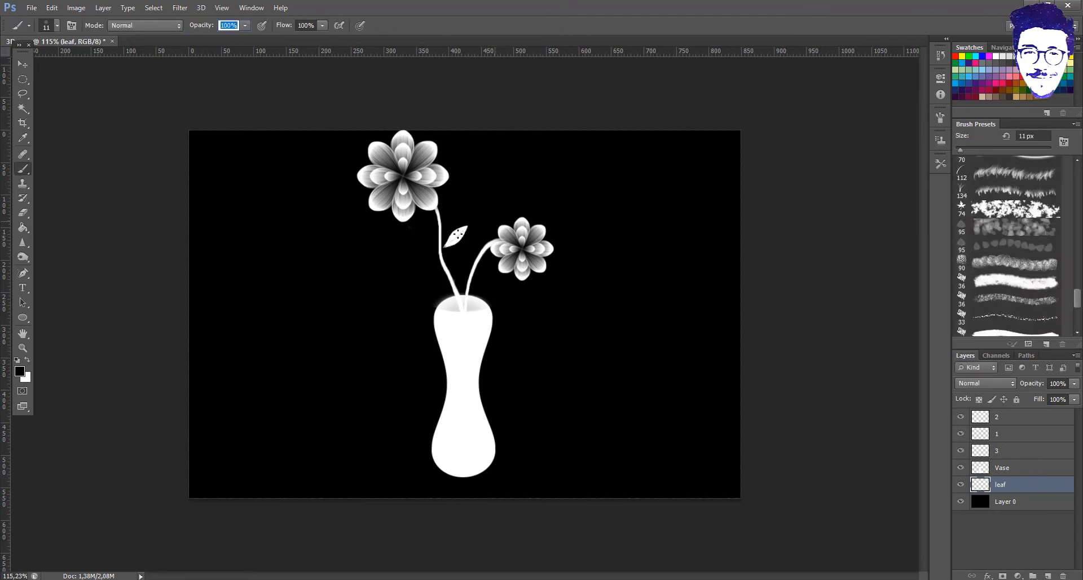
{"action": "left_click", "coordinate": [22, 65]}
{"action": "left_click", "coordinate": [467, 234]}
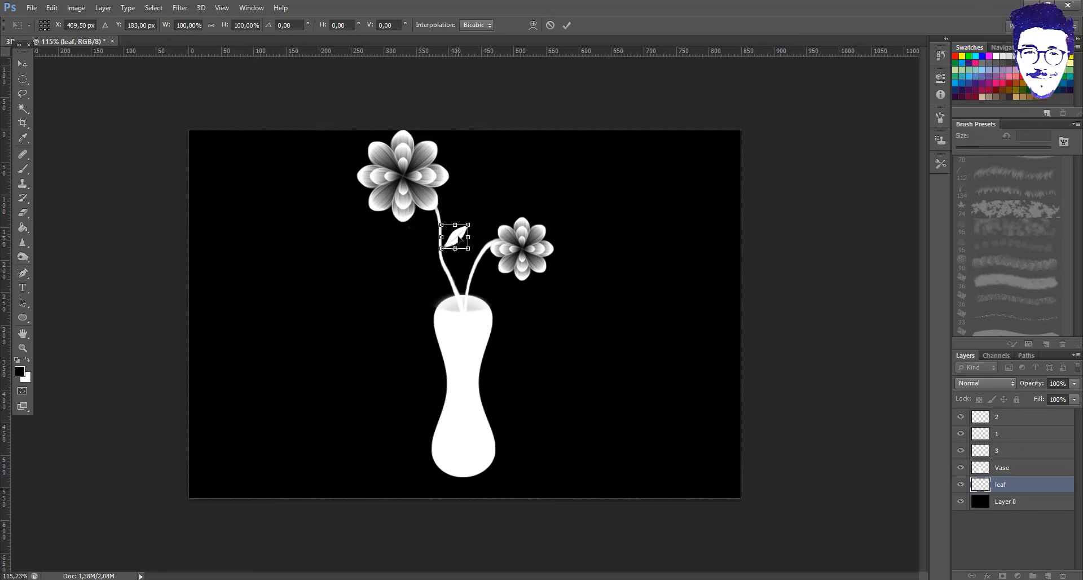
{"action": "key", "text": "Escape"}
{"action": "mouse_move", "coordinate": [467, 236]}
{"action": "left_mouse_down"}
{"action": "mouse_move", "coordinate": [472, 242]}
{"action": "mouse_move", "coordinate": [450, 247]}
{"action": "left_mouse_up"}
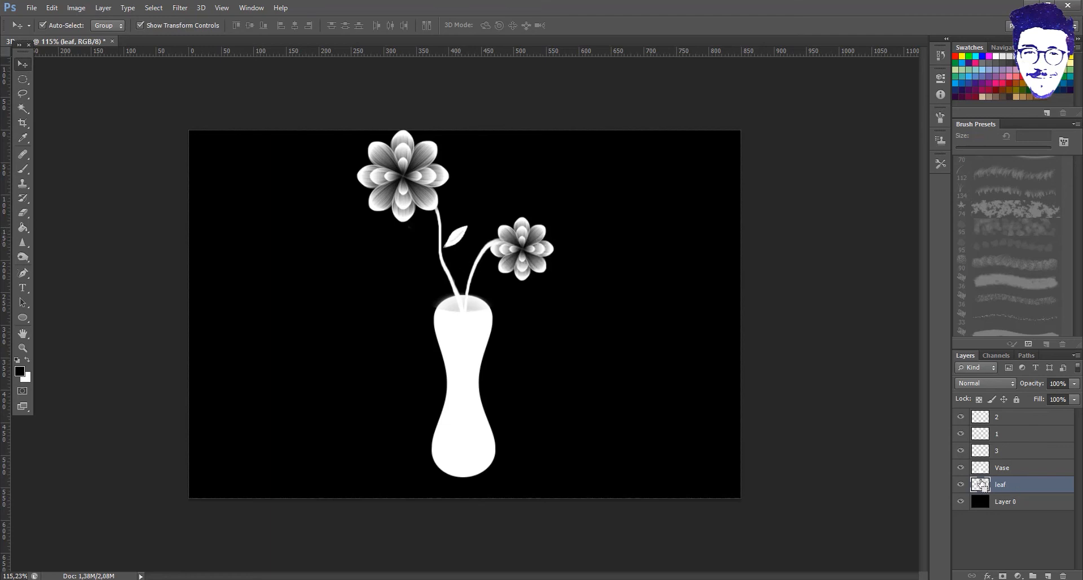
- Duplicate the leaf, rotate the copy 90° counter-clockwise, and place it on the left stem
{"action": "left_click_drag", "start_coordinate": [982, 485], "coordinate": [716, 393]}
{"action": "left_click_drag", "start_coordinate": [465, 242], "coordinate": [420, 253]}
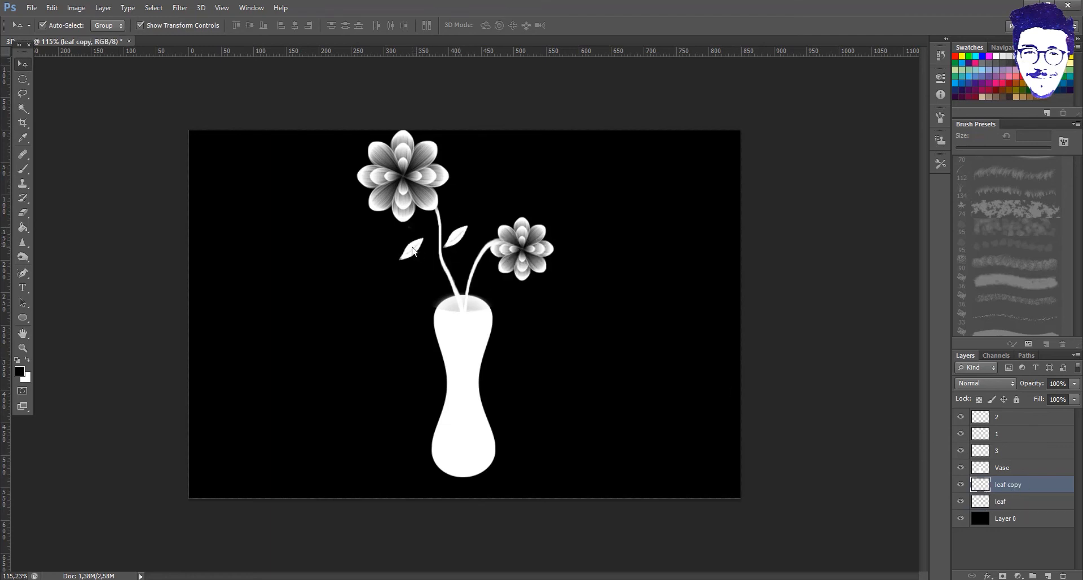
{"action": "key", "text": "ctrl+t"}
{"action": "right_click", "coordinate": [414, 248]}
{"action": "left_click", "coordinate": [479, 389]}
{"action": "key", "text": "ctrl+z"}
{"action": "right_click", "coordinate": [418, 248]}
{"action": "left_click", "coordinate": [501, 417]}
{"action": "left_click_drag", "start_coordinate": [418, 250], "coordinate": [444, 256]}
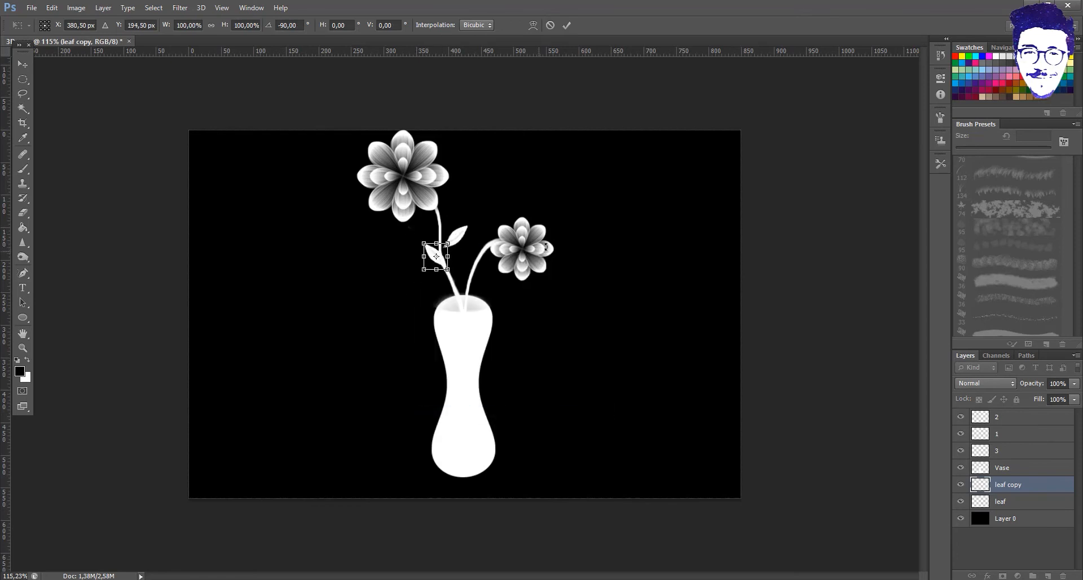
{"action": "key", "text": "Left"}
{"action": "key", "text": "Left"}
{"action": "key", "text": "Left"}
{"action": "key", "text": "Left"}
{"action": "key", "text": "Left"}
{"action": "key", "text": "Up"}
{"action": "key", "text": "Return"}
- Duplicate the original leaf layer with Ctrl+J, undoing an accidental background move
{"action": "left_click", "coordinate": [495, 328]}
{"action": "left_click", "coordinate": [1010, 502]}
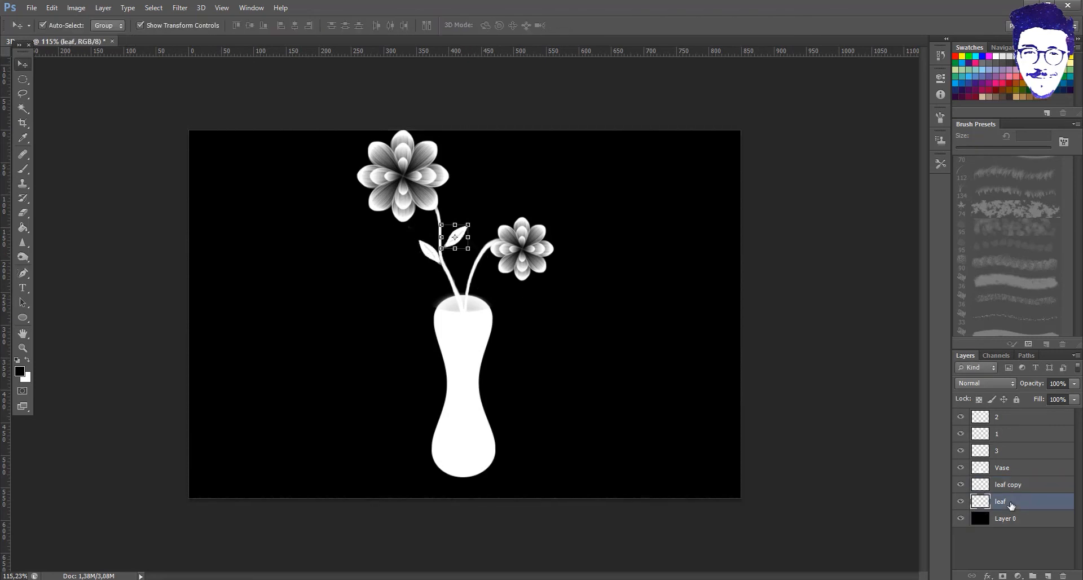
{"action": "key", "text": "ctrl+j"}
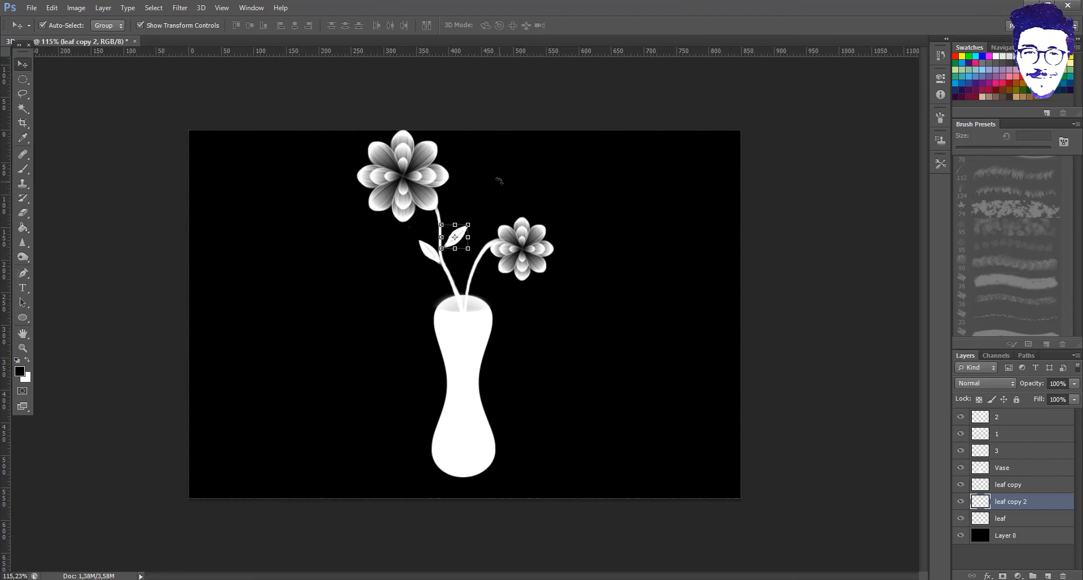
{"action": "left_click_drag", "start_coordinate": [463, 241], "coordinate": [487, 268]}
{"action": "key", "text": "ctrl+z"}
- Try to select the leaf layer in the Layers panel, undoing stray background moves
{"action": "double_click", "coordinate": [1009, 514]}
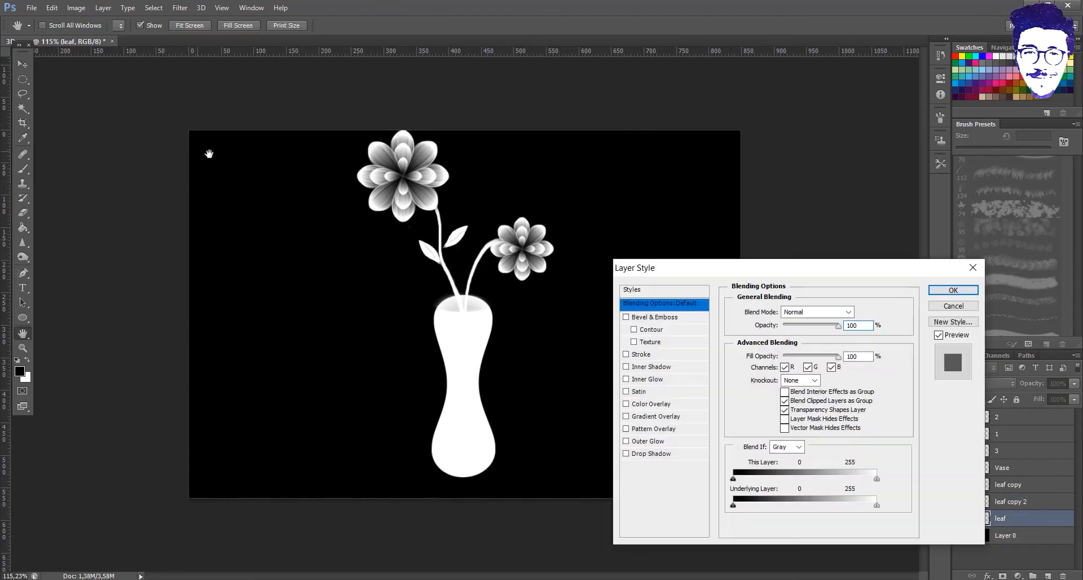
{"action": "left_click", "coordinate": [975, 292]}
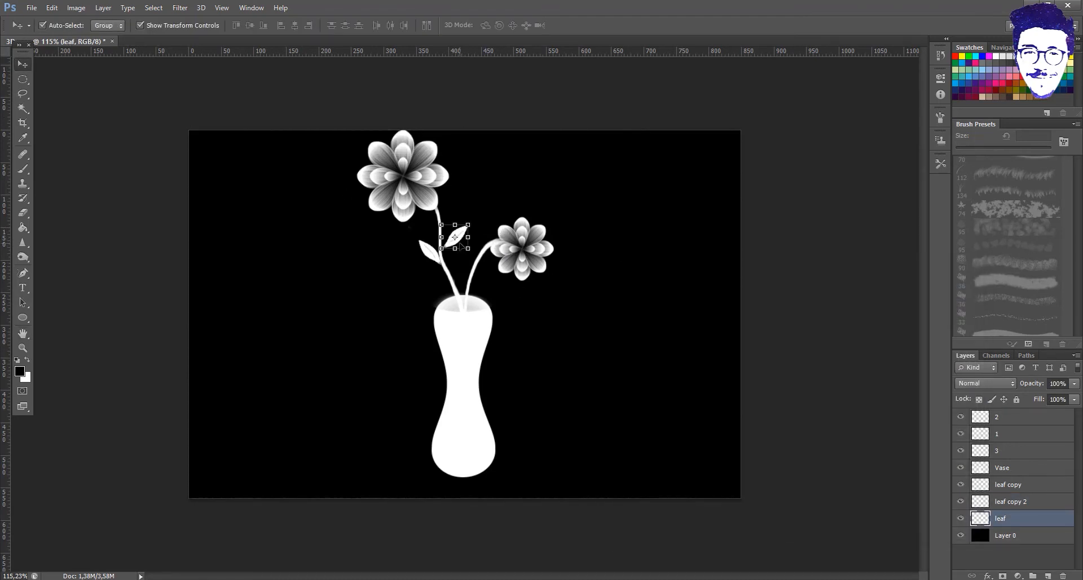
{"action": "left_click_drag", "start_coordinate": [460, 246], "coordinate": [464, 247]}
{"action": "key", "text": "ctrl+z"}
{"action": "double_click", "coordinate": [1001, 518]}
{"action": "left_click", "coordinate": [978, 521]}
{"action": "left_click_drag", "start_coordinate": [462, 242], "coordinate": [466, 258]}
{"action": "key", "text": "ctrl+z"}
- Select the leaf layer among the copies, undoing an accidental merge into the background
{"action": "left_click", "coordinate": [980, 522]}
{"action": "left_click", "coordinate": [986, 508]}
{"action": "left_click", "coordinate": [1004, 520]}
{"action": "double_click", "coordinate": [985, 525]}
{"action": "key", "text": "Escape"}
{"action": "key", "text": "ctrl+e"}
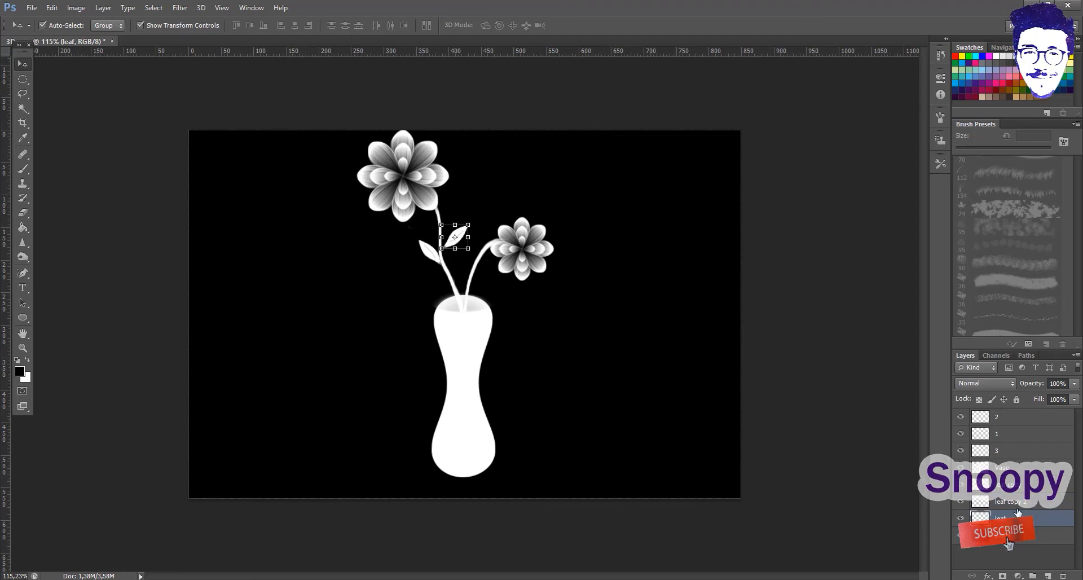
{"action": "key", "text": "ctrl+z"}
- Move a leaf to the right stem, then duplicate it, rotate 90° counter-clockwise, and place it at the stem junction
{"action": "left_click_drag", "start_coordinate": [455, 237], "coordinate": [478, 276]}
{"action": "key", "text": "ctrl+t"}
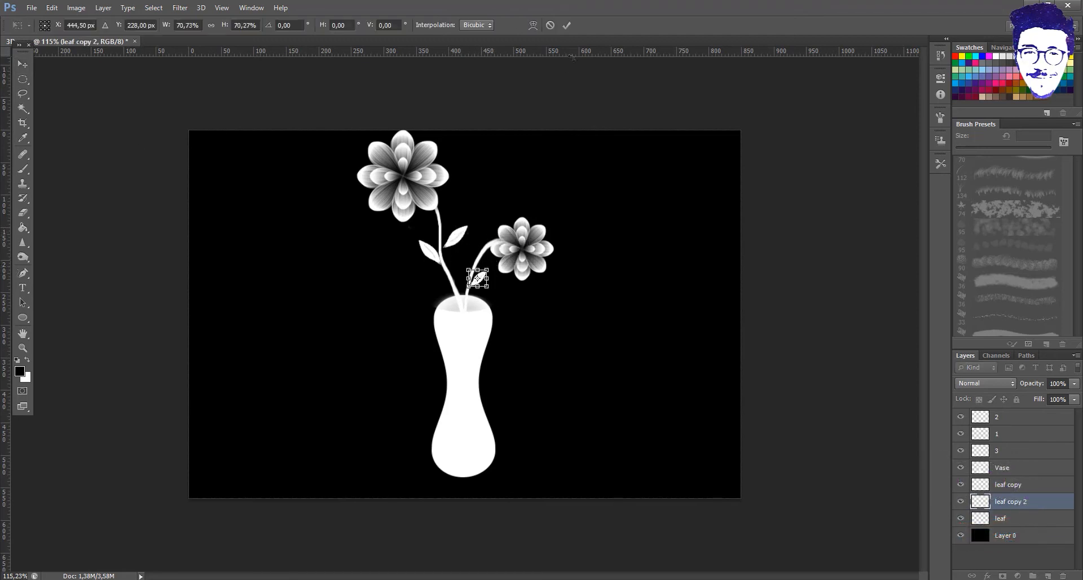
{"action": "key", "text": "Return"}
{"action": "key", "text": "ctrl+j"}
{"action": "right_click", "coordinate": [477, 277]}
{"action": "key", "text": "Escape"}
{"action": "key", "text": "ctrl+t"}
{"action": "right_click", "coordinate": [468, 273]}
{"action": "left_click", "coordinate": [541, 446]}
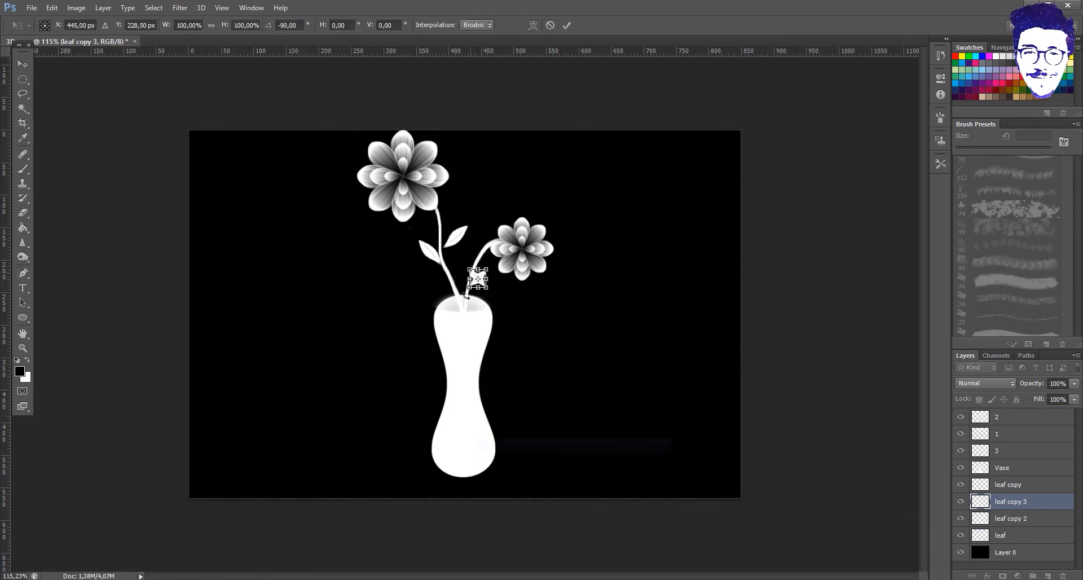
{"action": "mouse_move", "coordinate": [478, 278]}
{"action": "left_mouse_down"}
{"action": "mouse_move", "coordinate": [496, 244]}
{"action": "mouse_move", "coordinate": [465, 263]}
{"action": "left_mouse_up"}
{"action": "key", "text": "Return"}
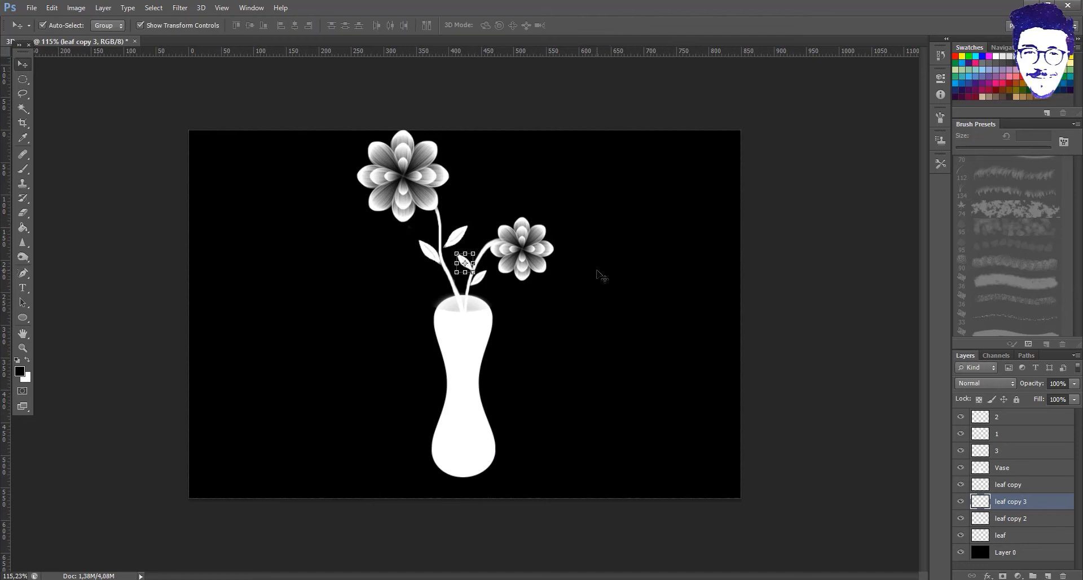
{"action": "left_click", "coordinate": [576, 236]}
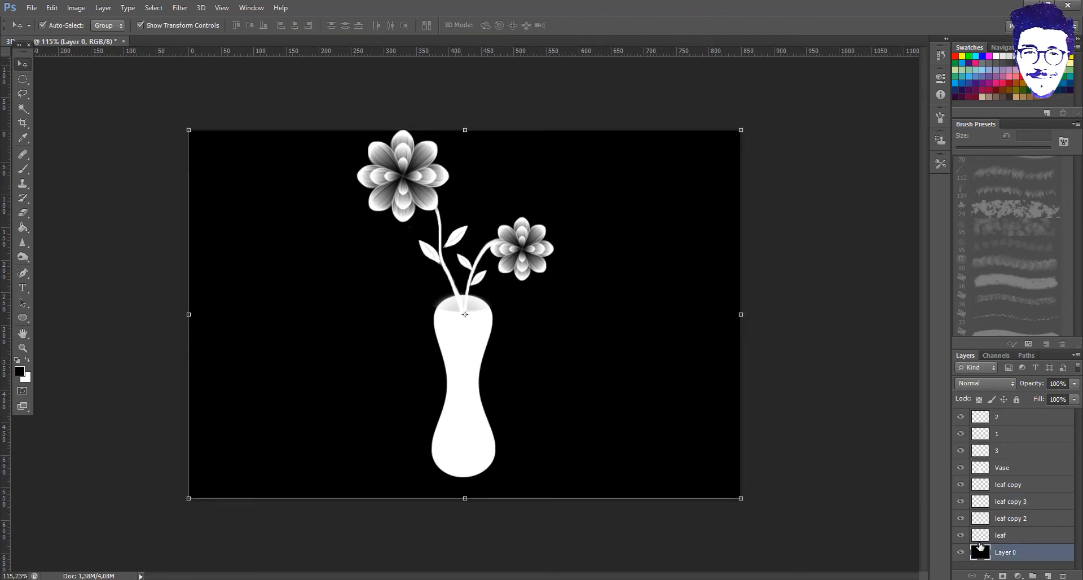
- Duplicate flower layers 1 and 2 and group the two copies
{"action": "left_click", "coordinate": [1001, 537]}
{"action": "left_click", "coordinate": [1028, 505]}
{"action": "left_click", "coordinate": [1022, 487]}
{"action": "left_click", "coordinate": [1007, 435]}
{"action": "left_click", "coordinate": [1013, 420]}
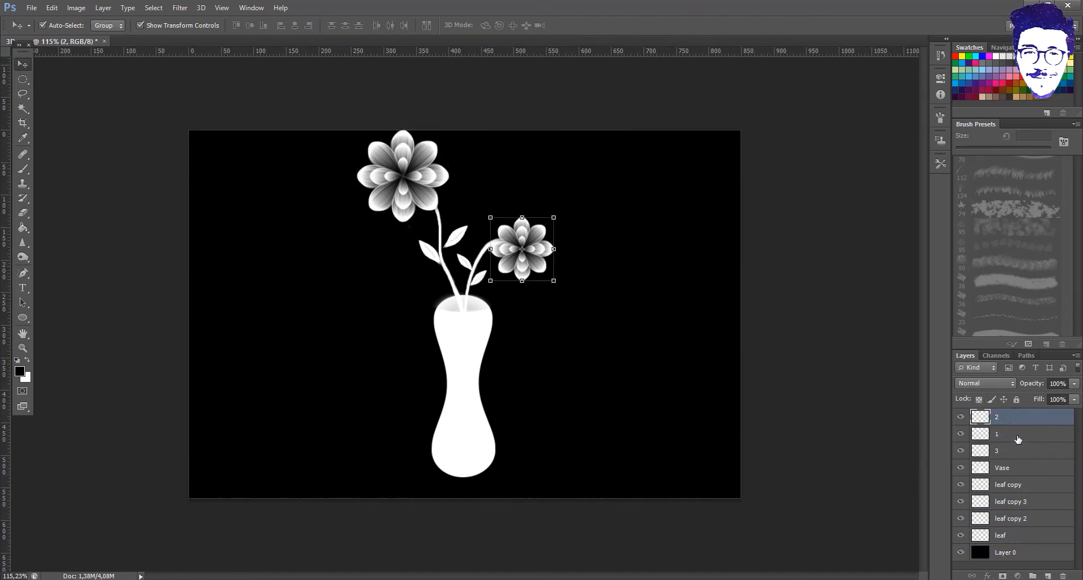
{"action": "left_click", "coordinate": [1019, 430], "text": "shift"}
{"action": "key", "text": "ctrl+j"}
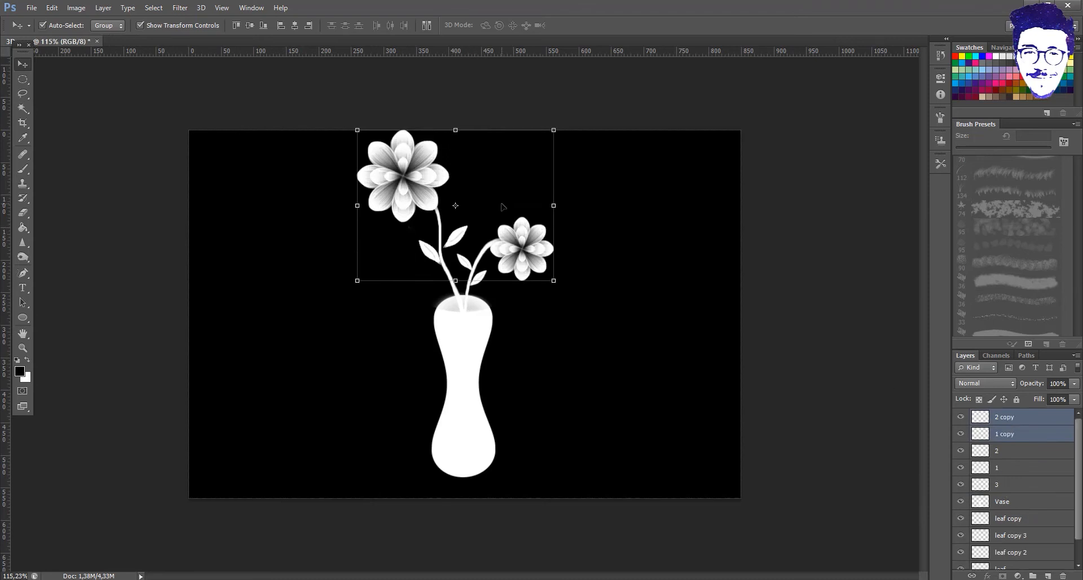
{"action": "key", "text": "ctrl+g"}
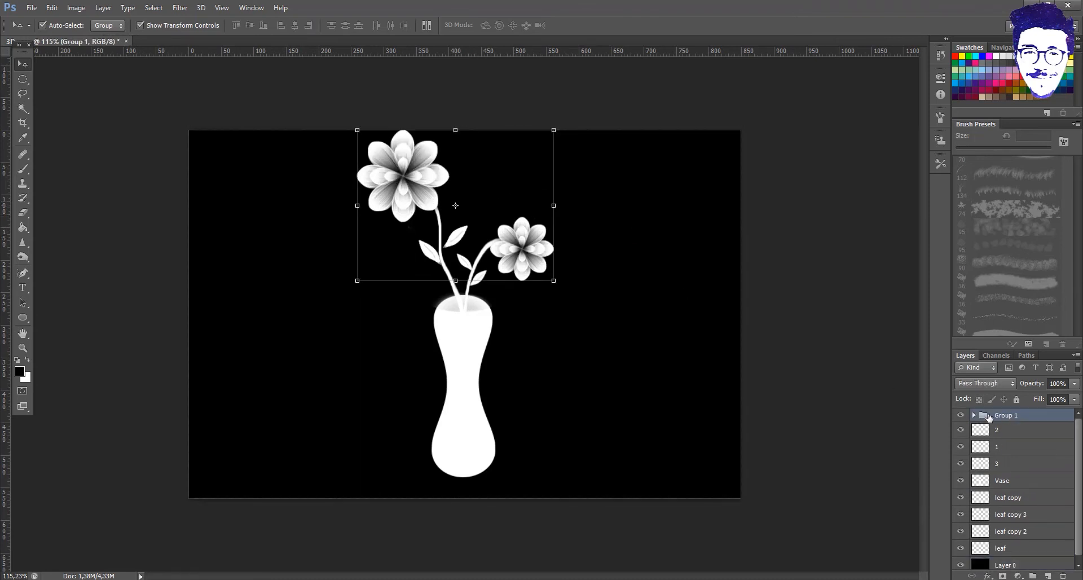
- Move both copied flowers down and to the right, undoing an accidental background move
{"action": "left_click", "coordinate": [1003, 443]}
{"action": "left_click", "coordinate": [1001, 435], "text": "shift"}
{"action": "key", "text": "b"}
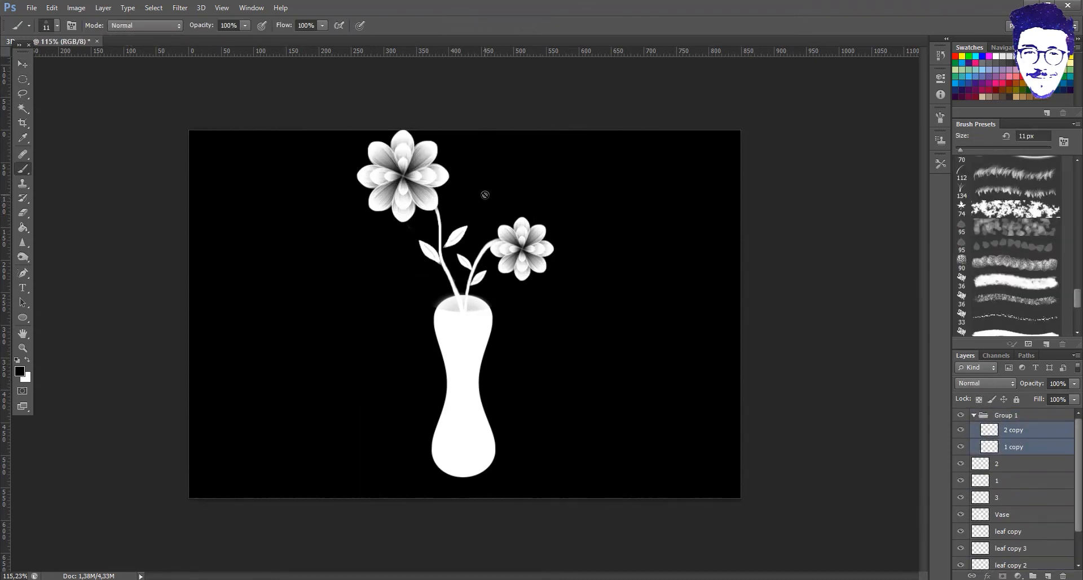
{"action": "key", "text": "v"}
{"action": "left_click_drag", "start_coordinate": [513, 216], "coordinate": [576, 244]}
{"action": "key", "text": "ctrl+z"}
{"action": "scroll", "coordinate": [1012, 430], "scroll_direction": "up", "scroll_amount": 3}
{"action": "left_click", "coordinate": [1014, 444]}
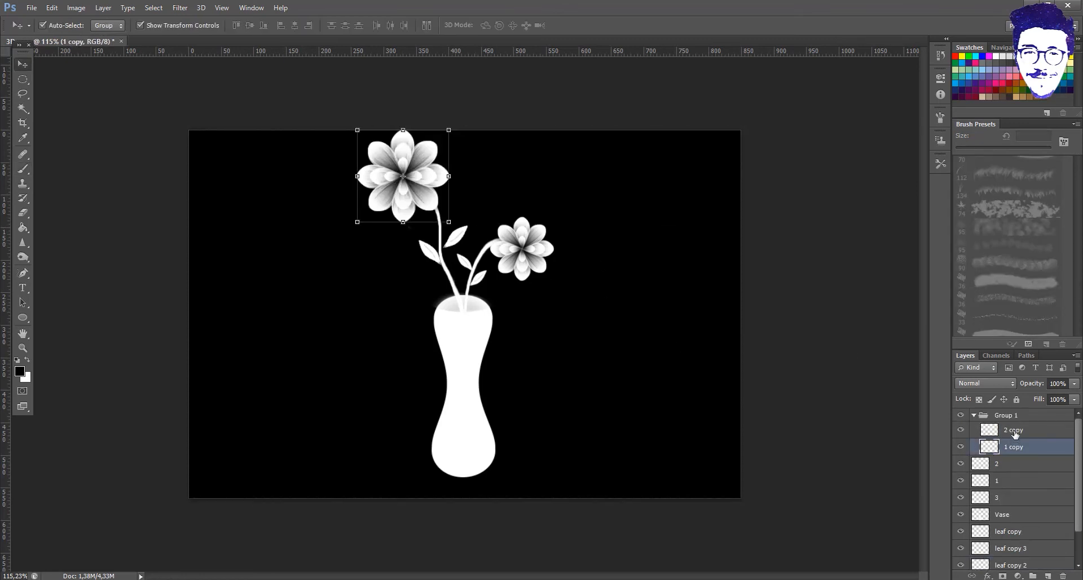
{"action": "left_click", "coordinate": [1014, 432]}
{"action": "left_click", "coordinate": [1021, 449], "text": "shift"}
{"action": "left_click_drag", "start_coordinate": [522, 249], "coordinate": [690, 417]}
- Ungroup the two flower copies
{"action": "left_click", "coordinate": [1014, 448]}
{"action": "left_click", "coordinate": [983, 448]}
{"action": "right_click", "coordinate": [1007, 430]}
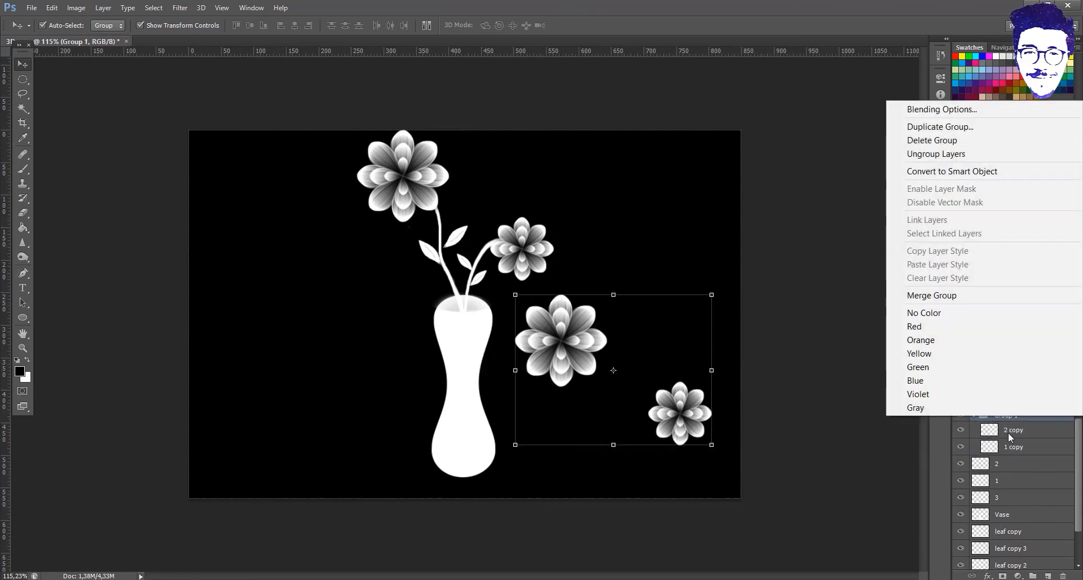
{"action": "left_click", "coordinate": [985, 157]}
- Shrink each flower copy, the first to about 68%, and place both onto the vase
{"action": "left_click", "coordinate": [1015, 434]}
{"action": "left_click_drag", "start_coordinate": [574, 339], "coordinate": [460, 366]}
{"action": "left_click_drag", "start_coordinate": [514, 314], "coordinate": [486, 342]}
{"action": "left_click_drag", "start_coordinate": [474, 377], "coordinate": [486, 355]}
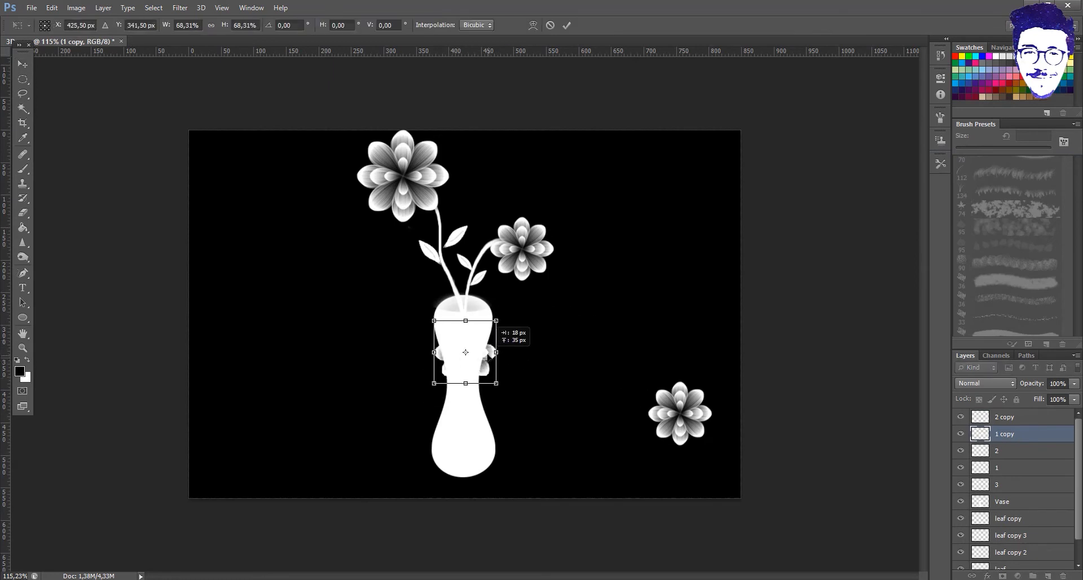
{"action": "key", "text": "Return"}
{"action": "left_click", "coordinate": [1023, 417]}
{"action": "left_click_drag", "start_coordinate": [712, 383], "coordinate": [487, 397]}
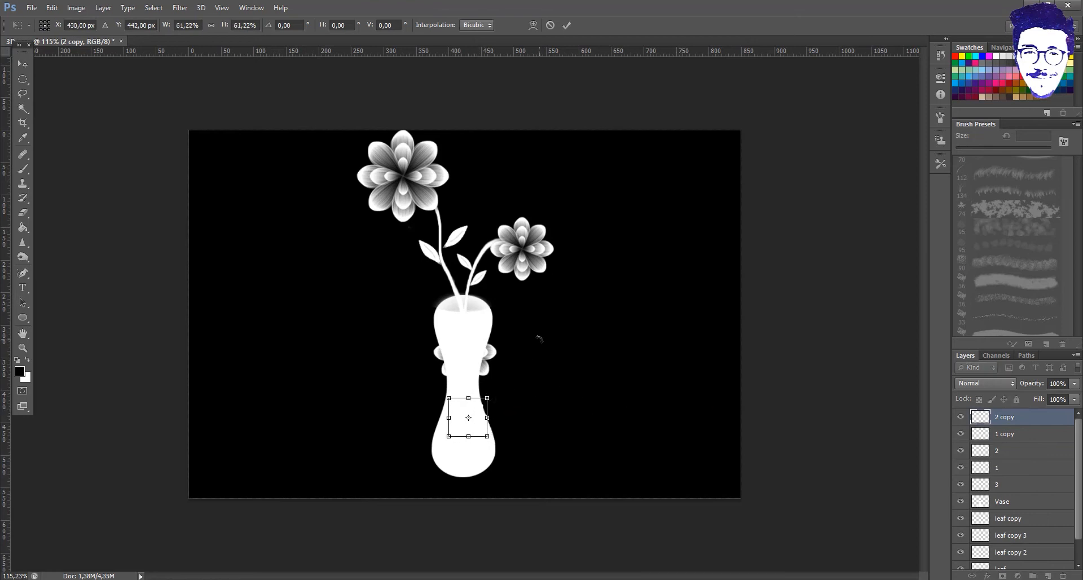
{"action": "key", "text": "Return"}
- Group the vase flowers, set Subtract blend mode, enlarge slightly and rotate about -10 degrees
{"action": "left_click", "coordinate": [1003, 434], "text": "shift"}
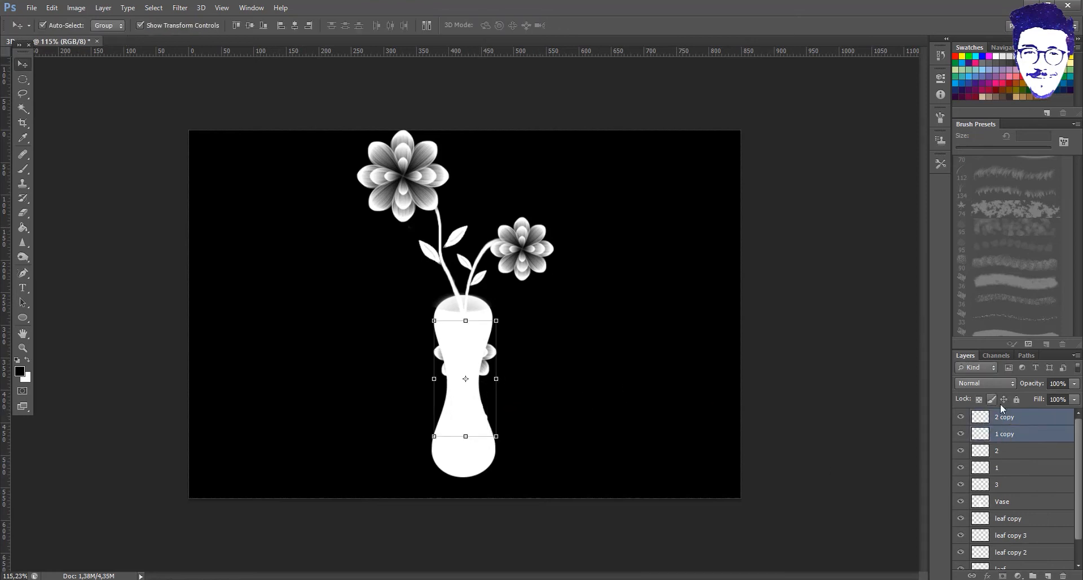
{"action": "key", "text": "ctrl+g"}
{"action": "left_click", "coordinate": [1003, 381]}
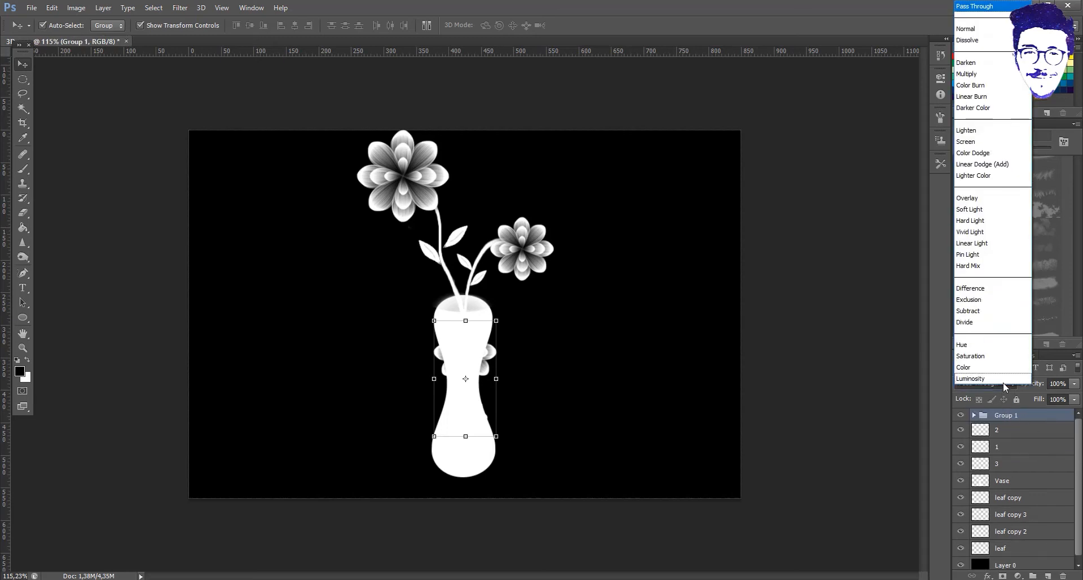
{"action": "left_click", "coordinate": [993, 310]}
{"action": "left_click_drag", "start_coordinate": [473, 365], "coordinate": [473, 377]}
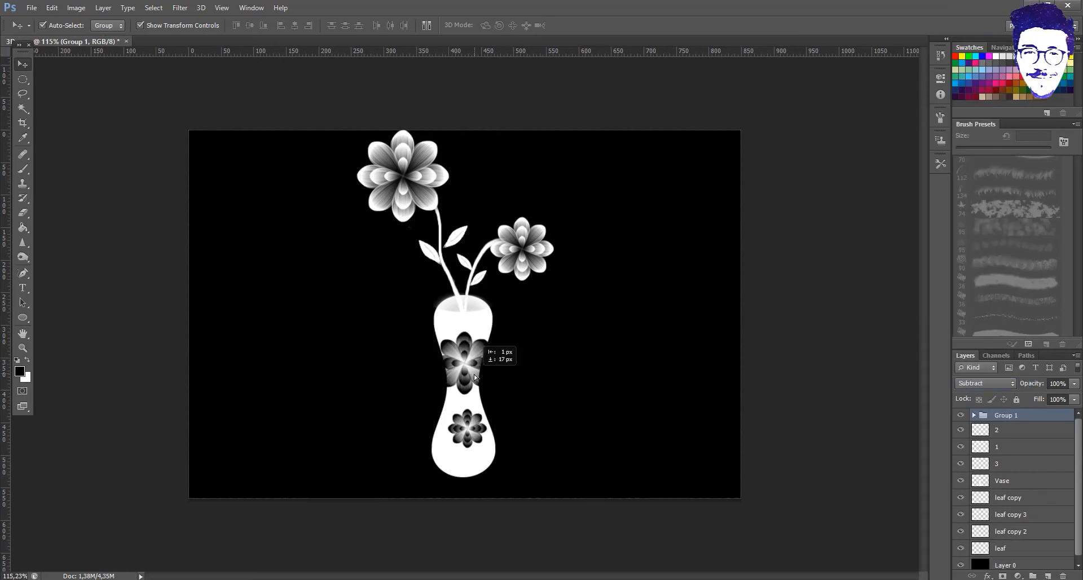
{"action": "left_click_drag", "start_coordinate": [496, 334], "coordinate": [502, 326]}
{"action": "left_click_drag", "start_coordinate": [511, 320], "coordinate": [498, 310]}
{"action": "left_click_drag", "start_coordinate": [486, 407], "coordinate": [484, 408]}
{"action": "key", "text": "Return"}
- Group the flower, vase and leaf layers into Group 2, undoing a trial merge of both groups
{"action": "left_click", "coordinate": [567, 402]}
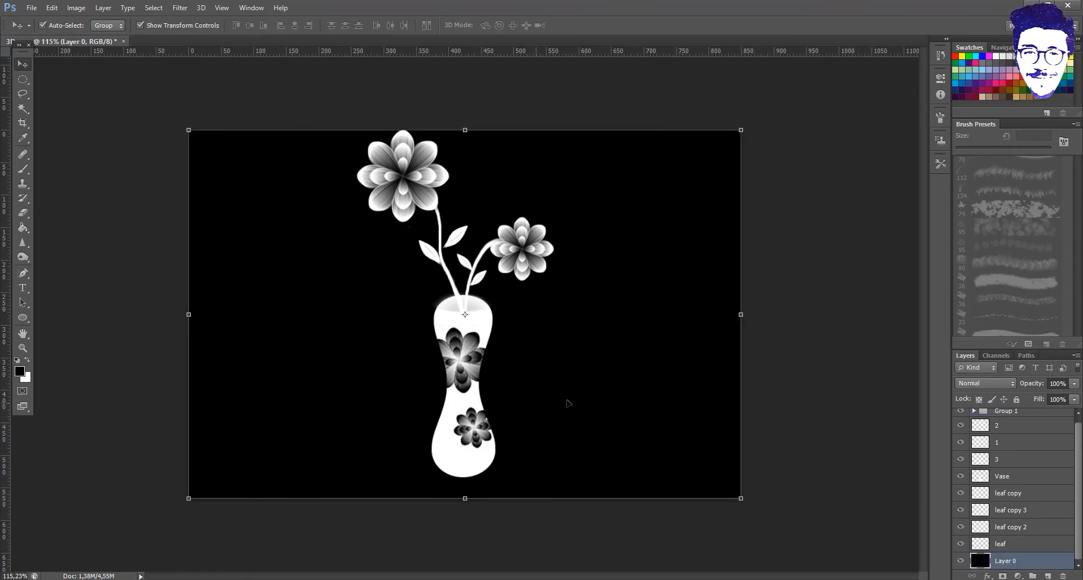
{"action": "left_click", "coordinate": [988, 423]}
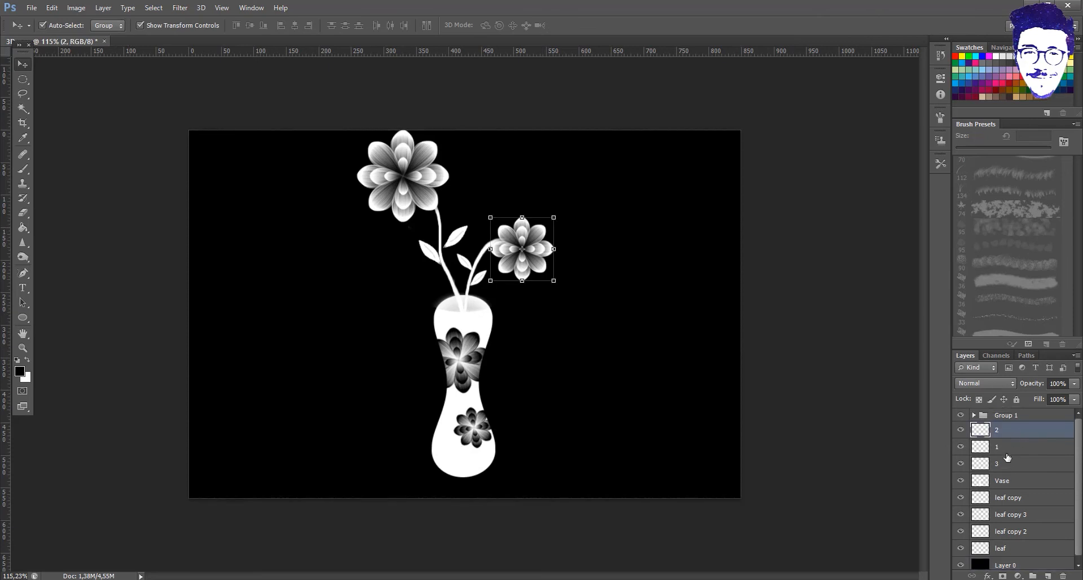
{"action": "scroll", "coordinate": [1010, 491], "scroll_direction": "down", "scroll_amount": 1}
{"action": "left_click", "coordinate": [1014, 549], "text": "shift"}
{"action": "scroll", "coordinate": [1004, 480], "scroll_direction": "up", "scroll_amount": 1}
{"action": "left_click", "coordinate": [974, 417]}
{"action": "left_click", "coordinate": [974, 416]}
{"action": "key", "text": "ctrl+g"}
{"action": "left_click", "coordinate": [1008, 418], "text": "shift"}
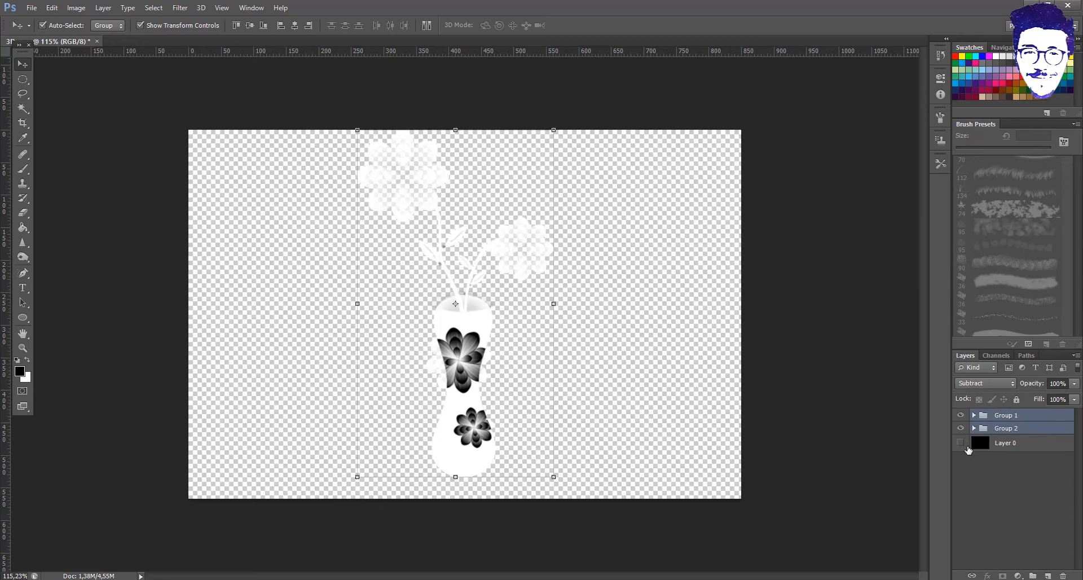
{"action": "key", "text": "ctrl+e"}
{"action": "left_click", "coordinate": [960, 434]}
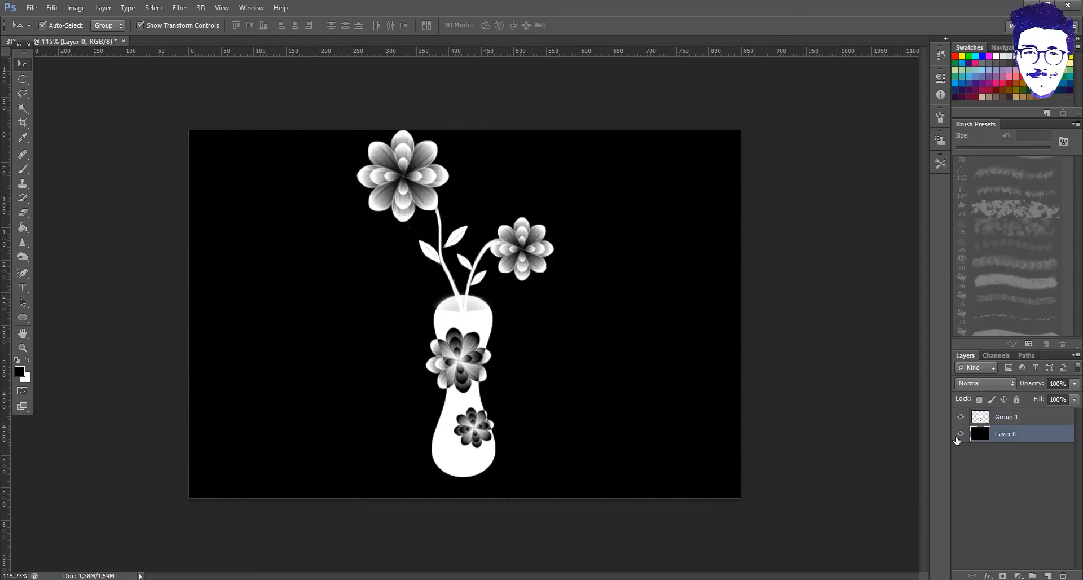
{"action": "left_click", "coordinate": [999, 420]}
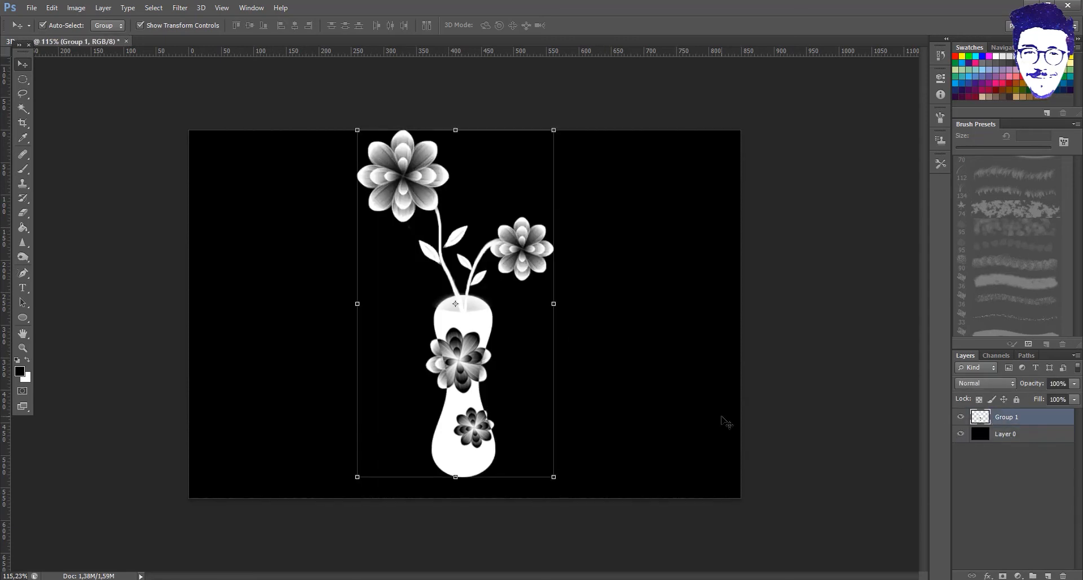
{"action": "key", "text": "ctrl+z"}
{"action": "left_click", "coordinate": [991, 430]}
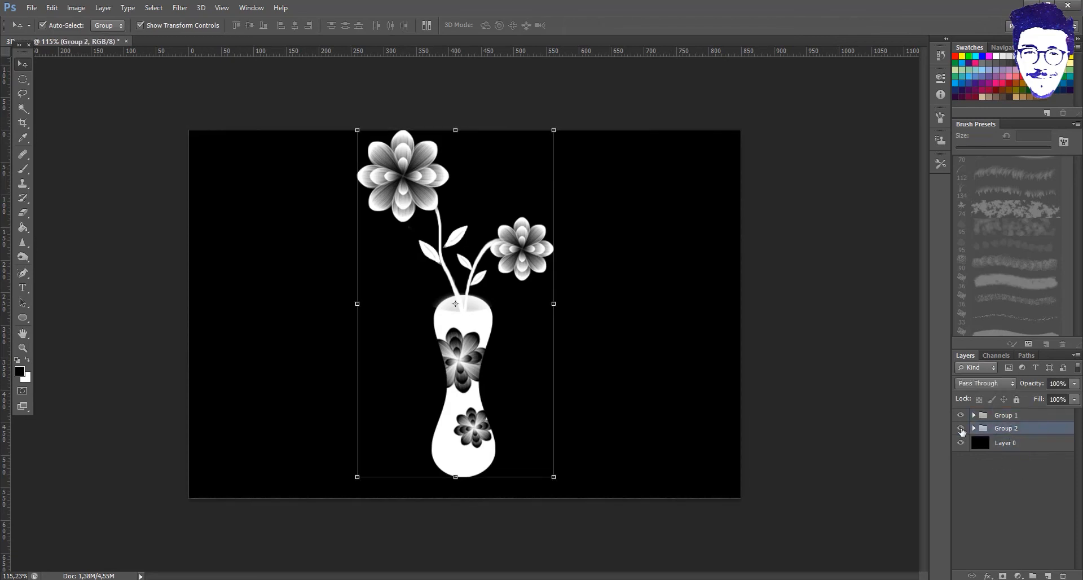
- Add a Photo Filter adjustment with pure red (#ff0000) and density lowered to 74%
{"action": "left_click", "coordinate": [1018, 575]}
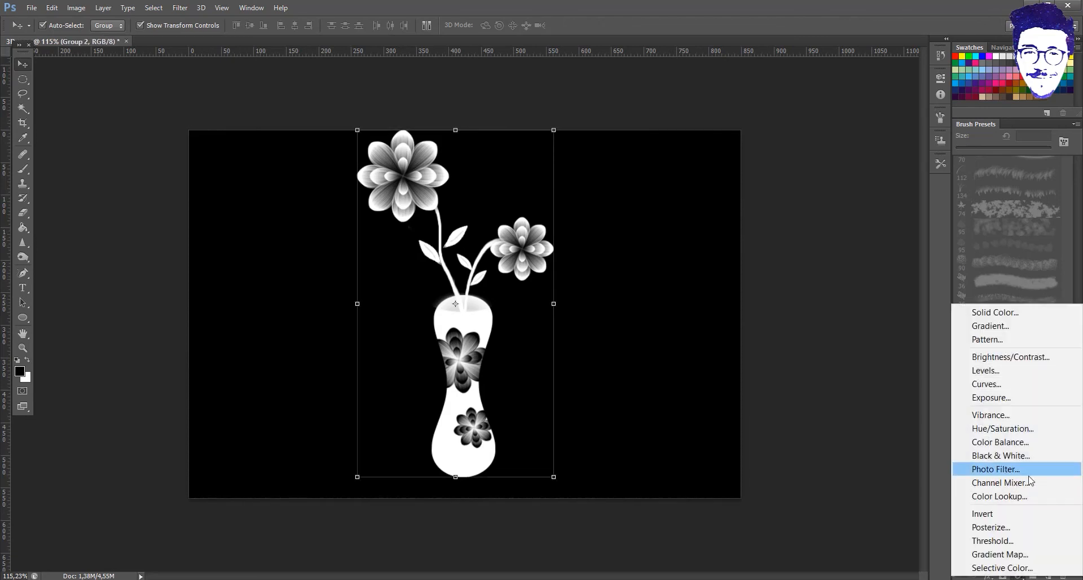
{"action": "left_click", "coordinate": [1016, 473]}
{"action": "left_click", "coordinate": [834, 125]}
{"action": "left_click_drag", "start_coordinate": [808, 239], "coordinate": [811, 195]}
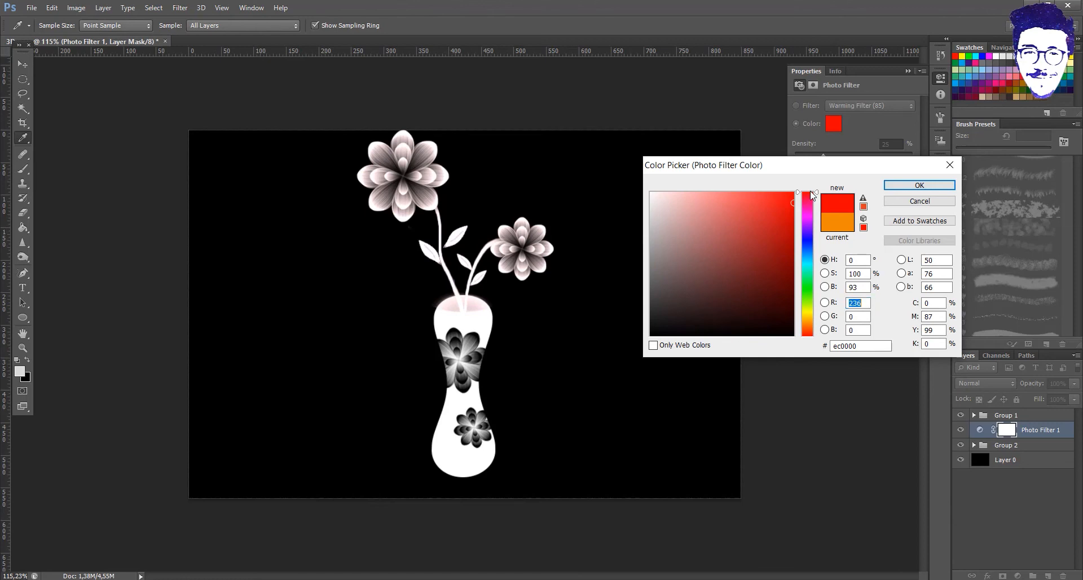
{"action": "left_click", "coordinate": [825, 286]}
{"action": "mouse_move", "coordinate": [808, 202]}
{"action": "left_mouse_down"}
{"action": "mouse_move", "coordinate": [808, 243]}
{"action": "mouse_move", "coordinate": [809, 192]}
{"action": "left_mouse_up"}
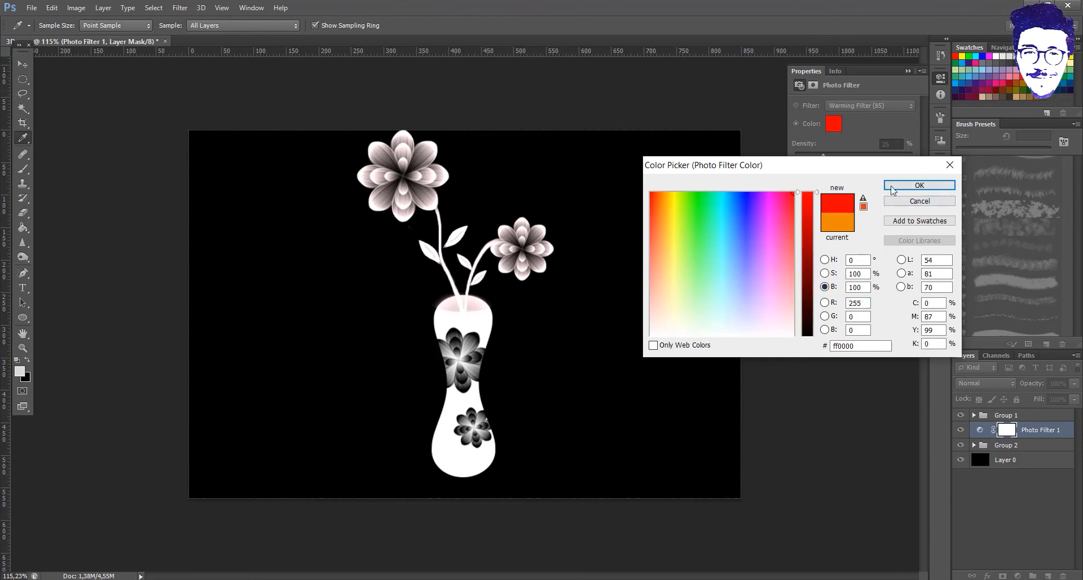
{"action": "left_click", "coordinate": [893, 190]}
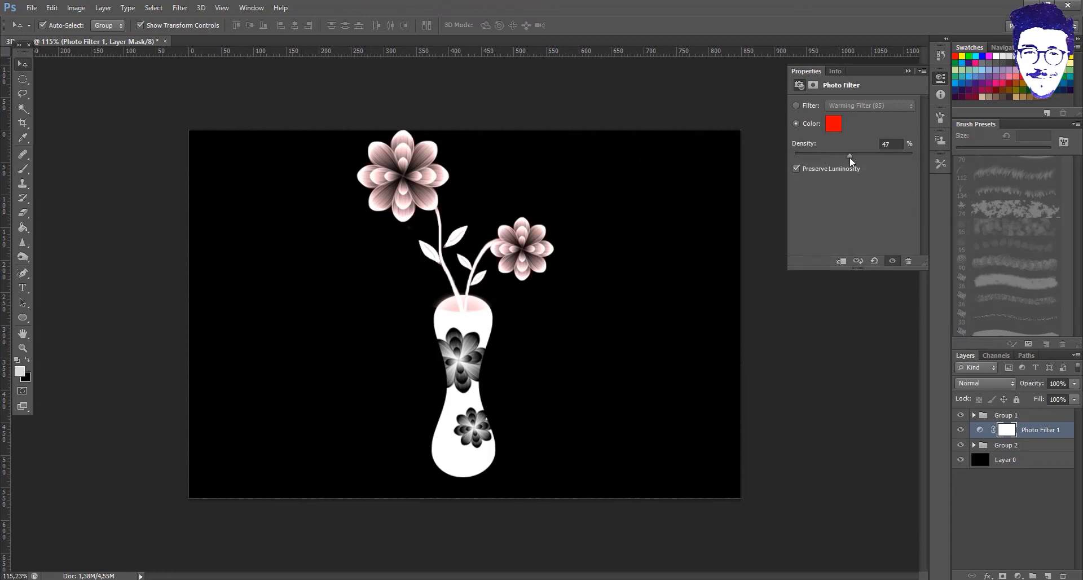
{"action": "left_click_drag", "start_coordinate": [884, 161], "coordinate": [873, 161]}
{"action": "left_click", "coordinate": [908, 72]}
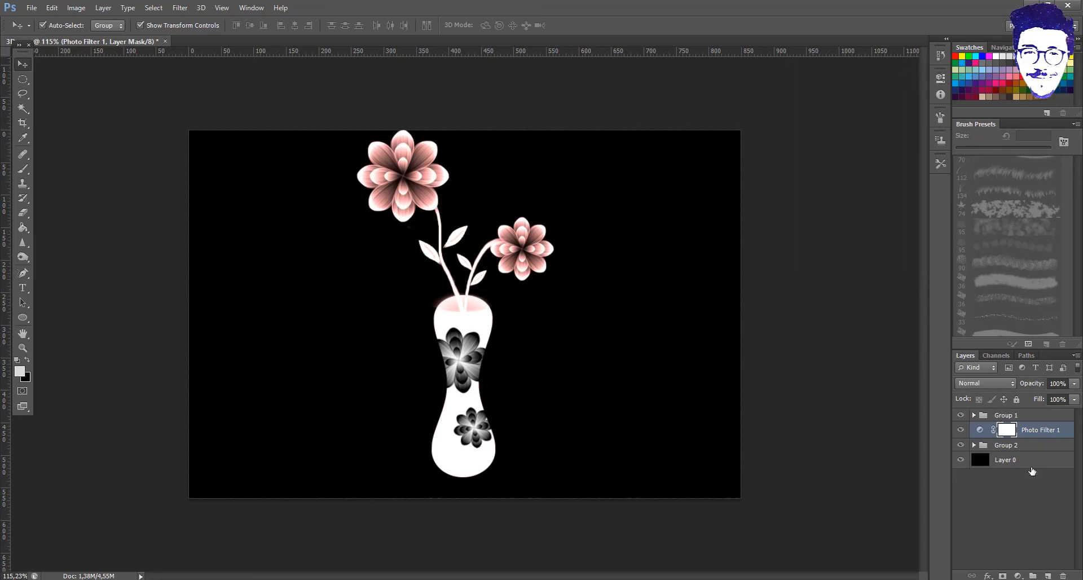
- Add a Hue/Saturation adjustment and raise Saturation to +26
{"action": "left_click", "coordinate": [1021, 576]}
{"action": "left_click", "coordinate": [993, 409]}
{"action": "left_click_drag", "start_coordinate": [854, 149], "coordinate": [928, 153]}
{"action": "key", "text": "ctrl+z"}
{"action": "left_click_drag", "start_coordinate": [873, 175], "coordinate": [856, 196]}
- In Hue/Saturation, limit the edit to Reds and shift their hue toward orange
{"action": "key", "text": "ctrl+z"}
{"action": "left_click", "coordinate": [848, 212]}
{"action": "left_click", "coordinate": [848, 212]}
{"action": "left_click", "coordinate": [848, 212]}
{"action": "left_click", "coordinate": [848, 212]}
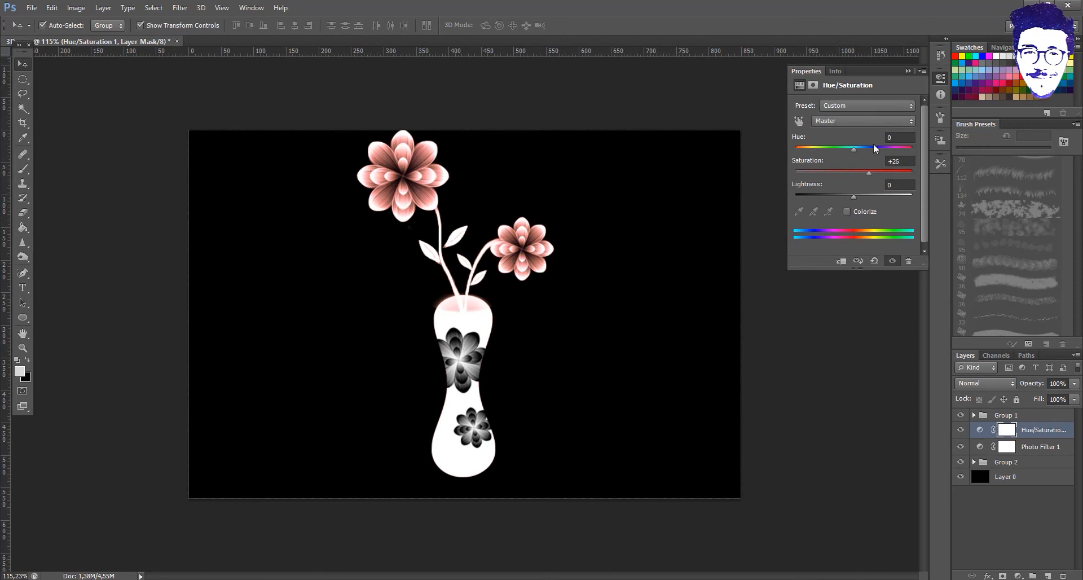
{"action": "left_click", "coordinate": [880, 121]}
{"action": "left_click", "coordinate": [855, 148]}
{"action": "left_click_drag", "start_coordinate": [847, 153], "coordinate": [875, 172]}
{"action": "left_click", "coordinate": [908, 71]}
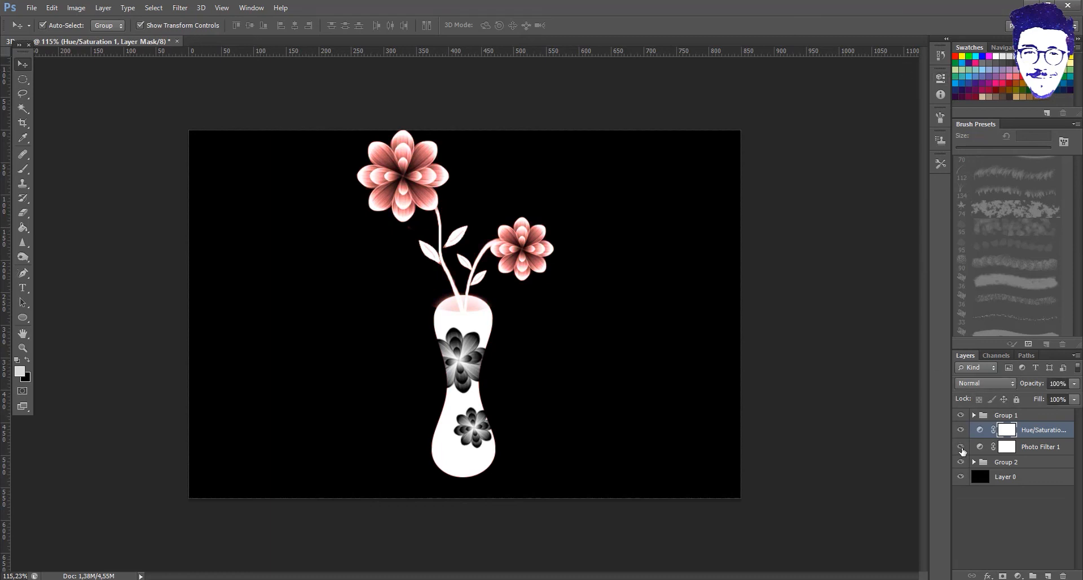
- Add a Brightness/Contrast adjustment that darkens the image
{"action": "left_click", "coordinate": [1017, 576]}
{"action": "left_click", "coordinate": [993, 355]}
{"action": "left_click_drag", "start_coordinate": [853, 132], "coordinate": [890, 164]}
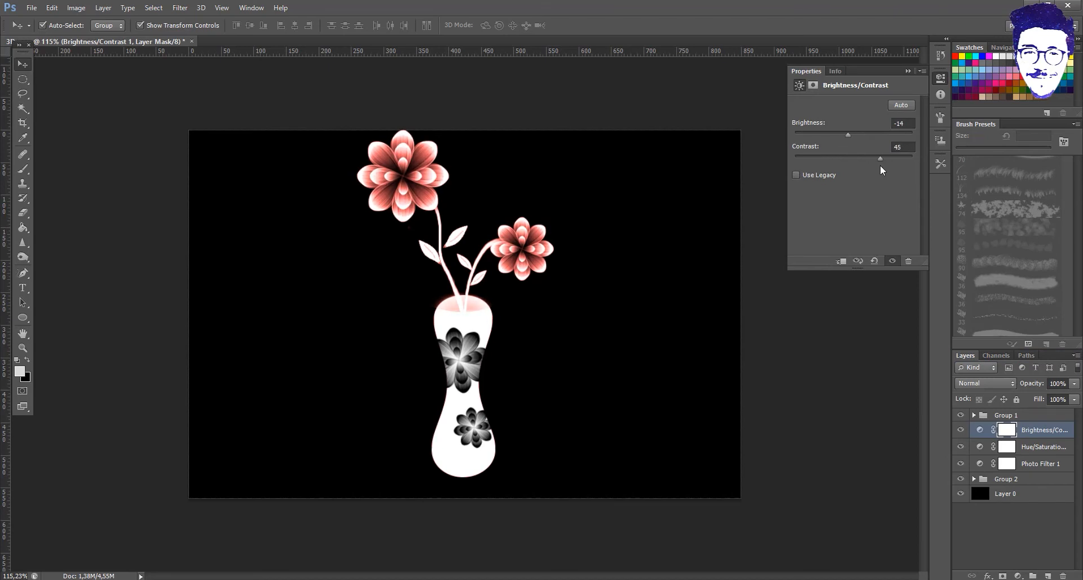
{"action": "left_click", "coordinate": [908, 70]}
- Add a Vibrance adjustment with Vibrance +9 and a slight saturation boost
{"action": "left_click", "coordinate": [1018, 576]}
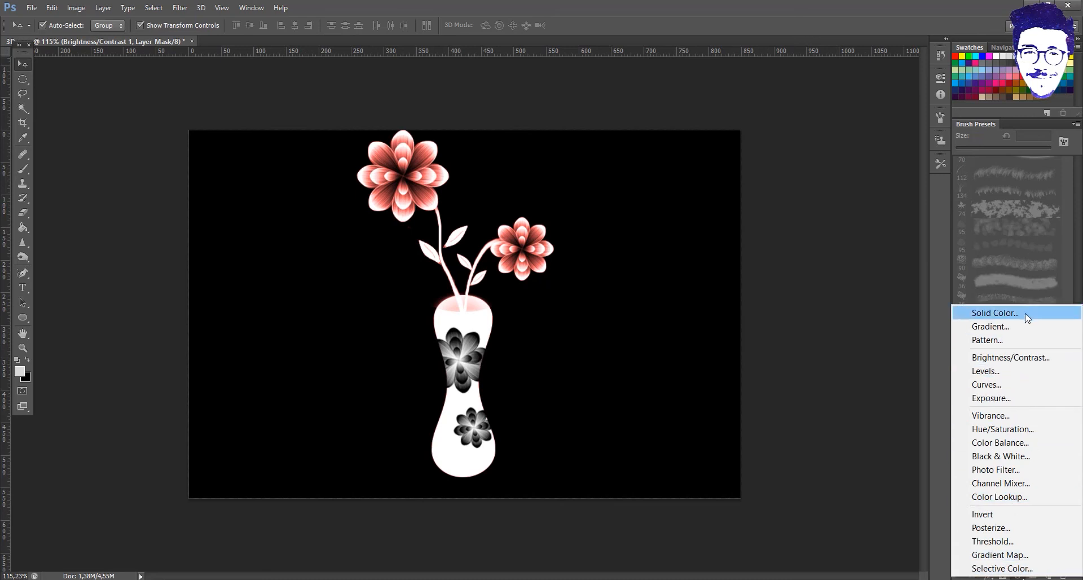
{"action": "left_click", "coordinate": [1010, 416]}
{"action": "left_click_drag", "start_coordinate": [882, 117], "coordinate": [851, 140]}
{"action": "left_click", "coordinate": [909, 71]}
{"action": "left_click", "coordinate": [992, 416]}
- Try a second Hue/Saturation at +24, delete it, and move Group 1 below Photo Filter 1
{"action": "left_click", "coordinate": [1018, 575]}
{"action": "left_click", "coordinate": [996, 420]}
{"action": "left_click_drag", "start_coordinate": [852, 170], "coordinate": [869, 174]}
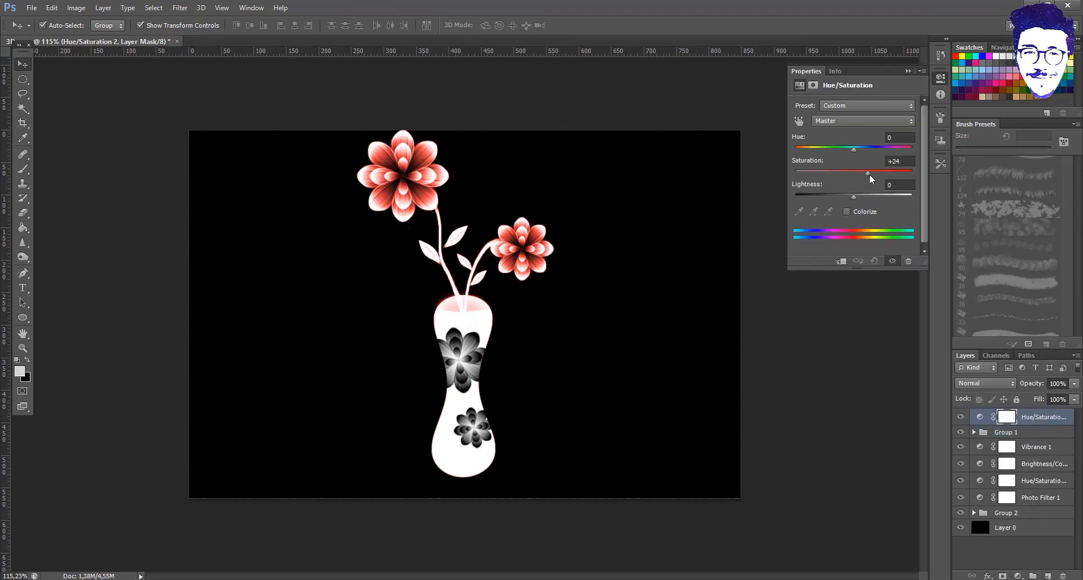
{"action": "left_click", "coordinate": [909, 71]}
{"action": "left_click", "coordinate": [961, 417]}
{"action": "key", "text": "Delete"}
{"action": "left_click_drag", "start_coordinate": [1025, 419], "coordinate": [1025, 490]}
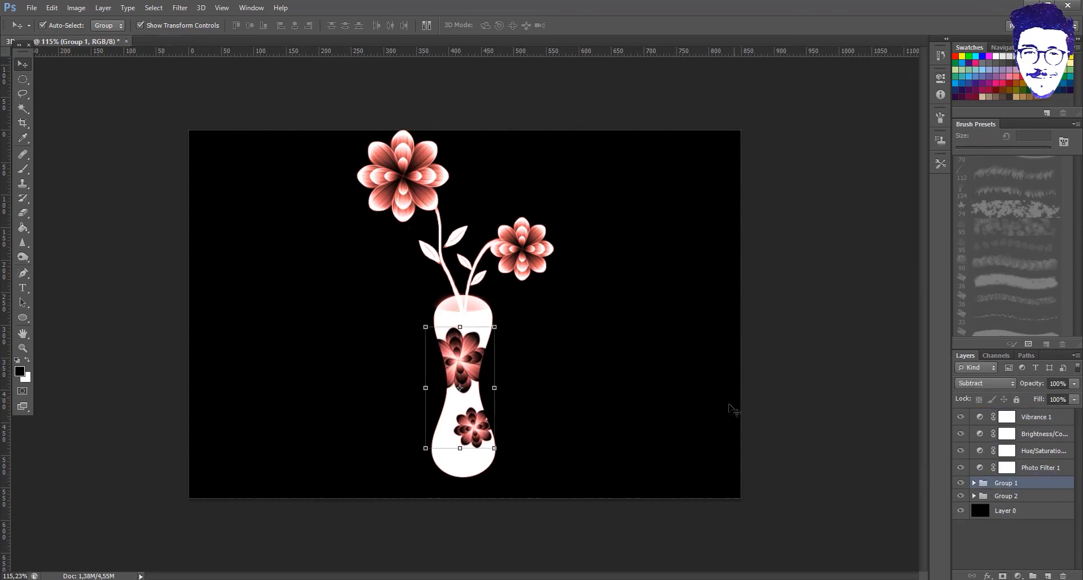
- Select the vase decoration and flower group, undoing accidental background moves
{"action": "left_click", "coordinate": [813, 358]}
{"action": "left_click", "coordinate": [461, 361]}
{"action": "left_click", "coordinate": [522, 249]}
{"action": "left_click", "coordinate": [500, 311]}
{"action": "key", "text": "ctrl+z"}
{"action": "left_click", "coordinate": [1017, 495]}
{"action": "left_click", "coordinate": [1017, 484], "text": "shift"}
{"action": "left_click_drag", "start_coordinate": [511, 310], "coordinate": [510, 319]}
{"action": "key", "text": "ctrl+z"}
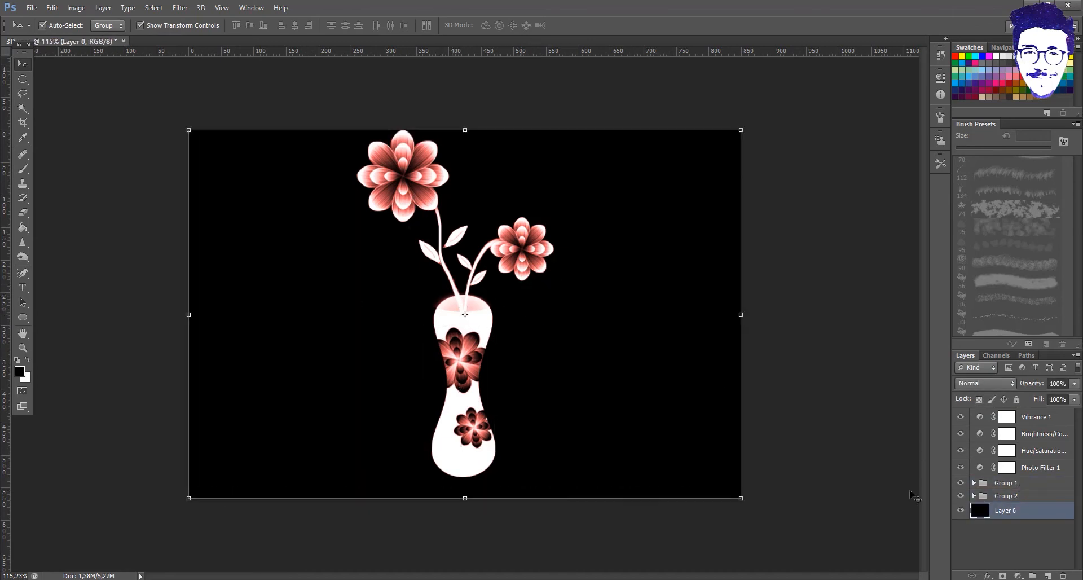
- Expand the groups and check Group 1's layer options, undoing another background shift
{"action": "left_click", "coordinate": [987, 496]}
{"action": "left_click", "coordinate": [974, 495], "text": "ctrl"}
{"action": "left_click", "coordinate": [1005, 485]}
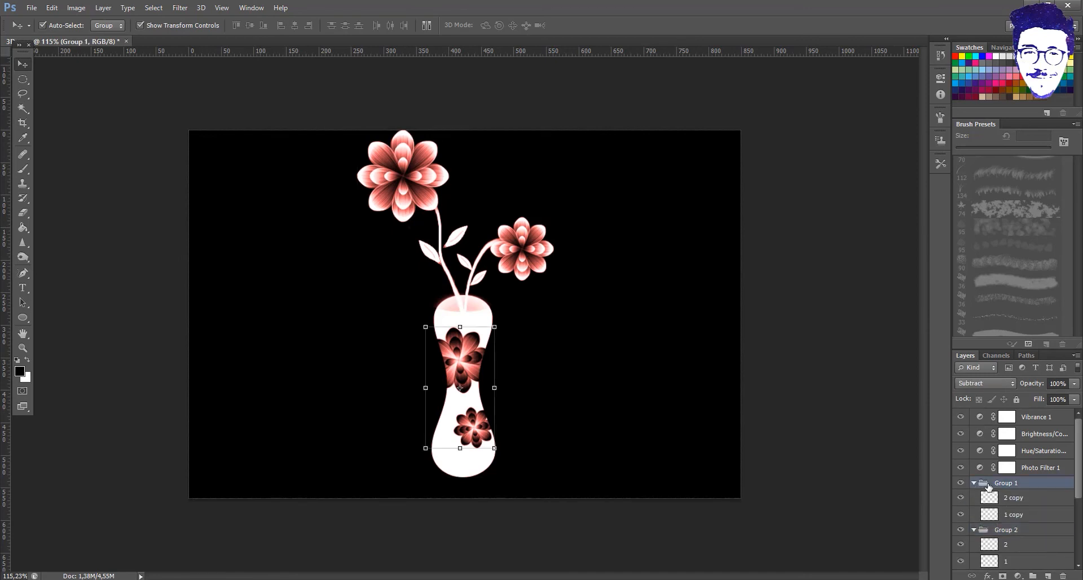
{"action": "right_click", "coordinate": [1006, 486]}
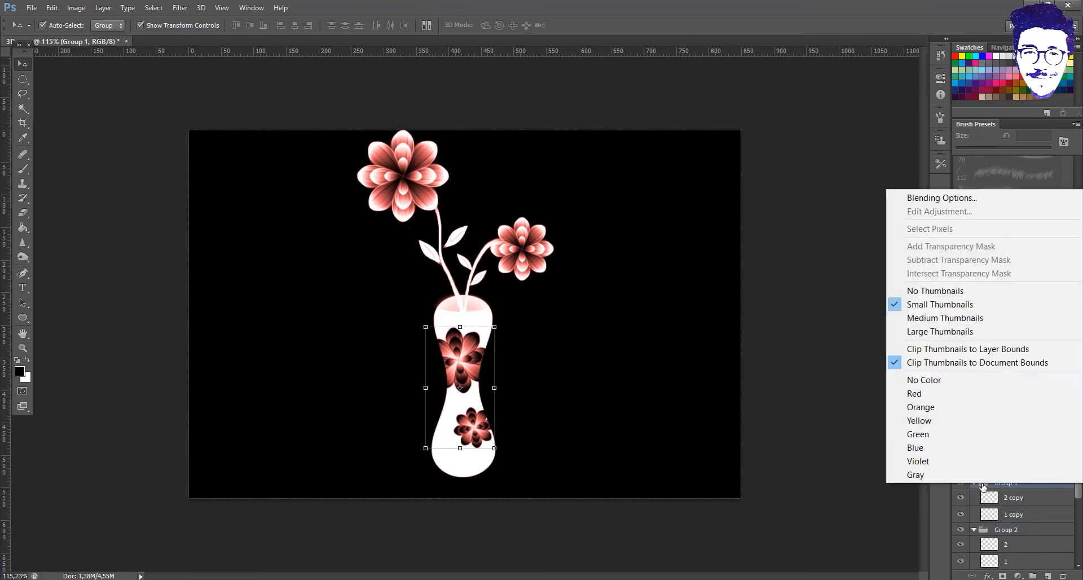
{"action": "left_click", "coordinate": [1030, 510]}
{"action": "scroll", "coordinate": [1030, 496], "scroll_direction": "down", "scroll_amount": 3}
{"action": "scroll", "coordinate": [1030, 494], "scroll_direction": "up", "scroll_amount": 3}
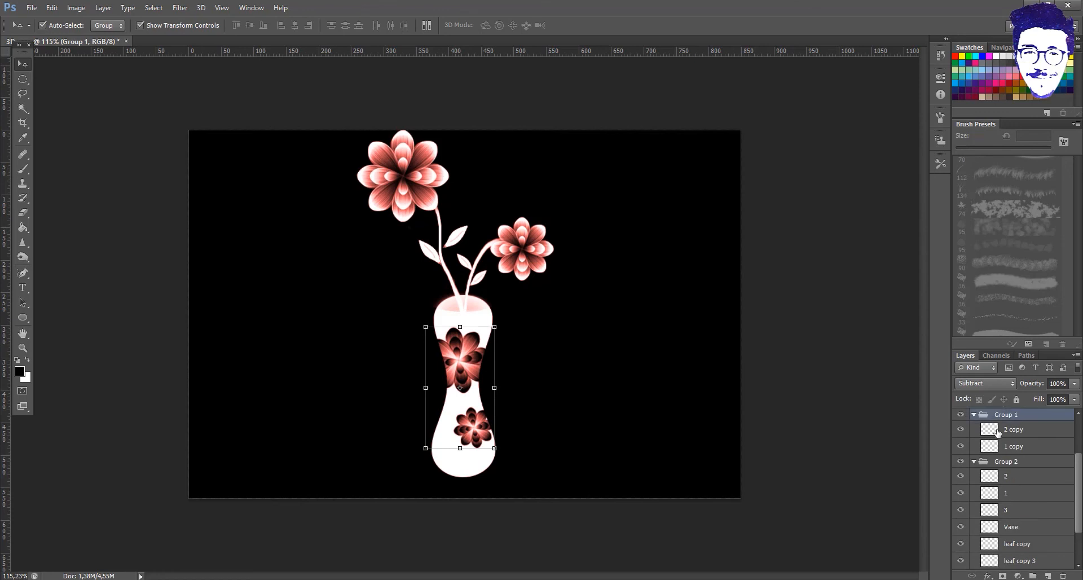
{"action": "left_click", "coordinate": [998, 433]}
{"action": "scroll", "coordinate": [1000, 437], "scroll_direction": "down", "scroll_amount": 3}
{"action": "left_click", "coordinate": [1015, 546], "text": "shift"}
{"action": "left_click_drag", "start_coordinate": [495, 325], "coordinate": [537, 361]}
{"action": "key", "text": "ctrl+z"}
- Collapse both groups and move the whole vase artwork slightly right and down
{"action": "left_click", "coordinate": [1008, 483]}
{"action": "left_click", "coordinate": [974, 466]}
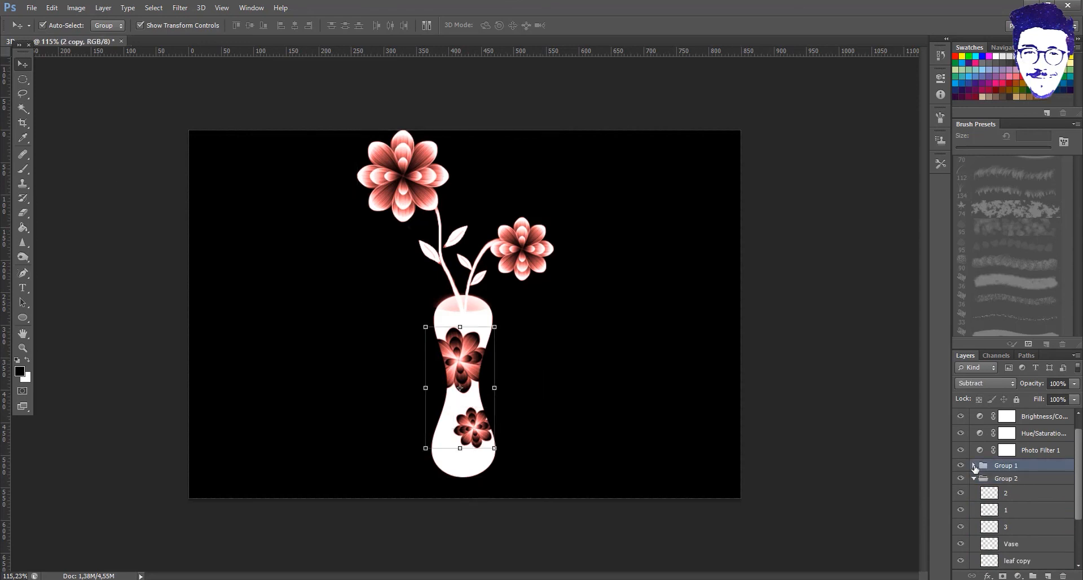
{"action": "left_click", "coordinate": [973, 496]}
{"action": "left_click", "coordinate": [1013, 497], "text": "shift"}
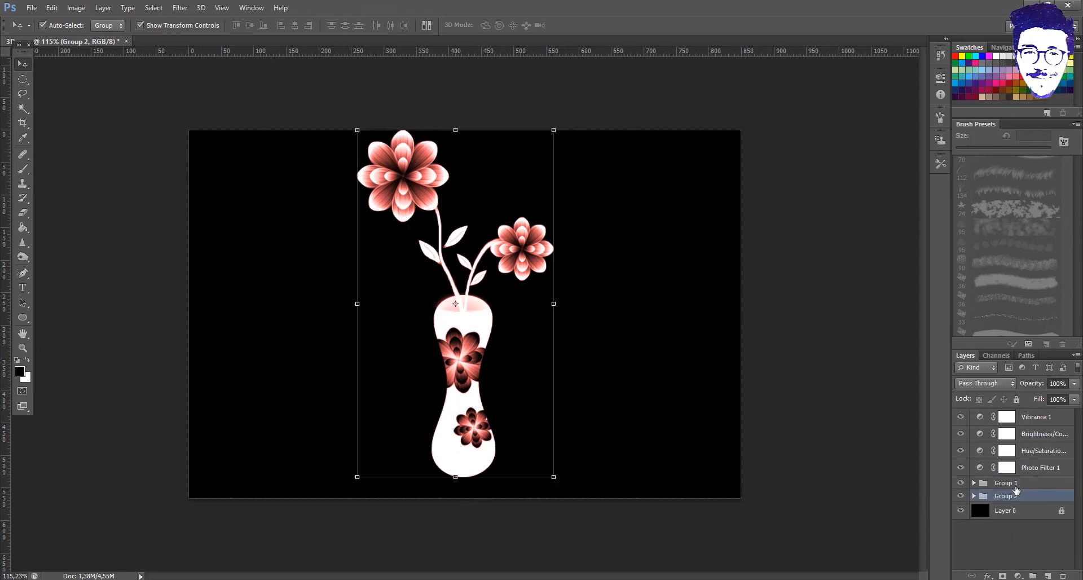
{"action": "mouse_move", "coordinate": [455, 294]}
{"action": "left_mouse_down"}
{"action": "mouse_move", "coordinate": [470, 305]}
{"action": "mouse_move", "coordinate": [553, 303]}
{"action": "mouse_move", "coordinate": [466, 300]}
{"action": "left_mouse_up"}
{"action": "left_click", "coordinate": [632, 305]}
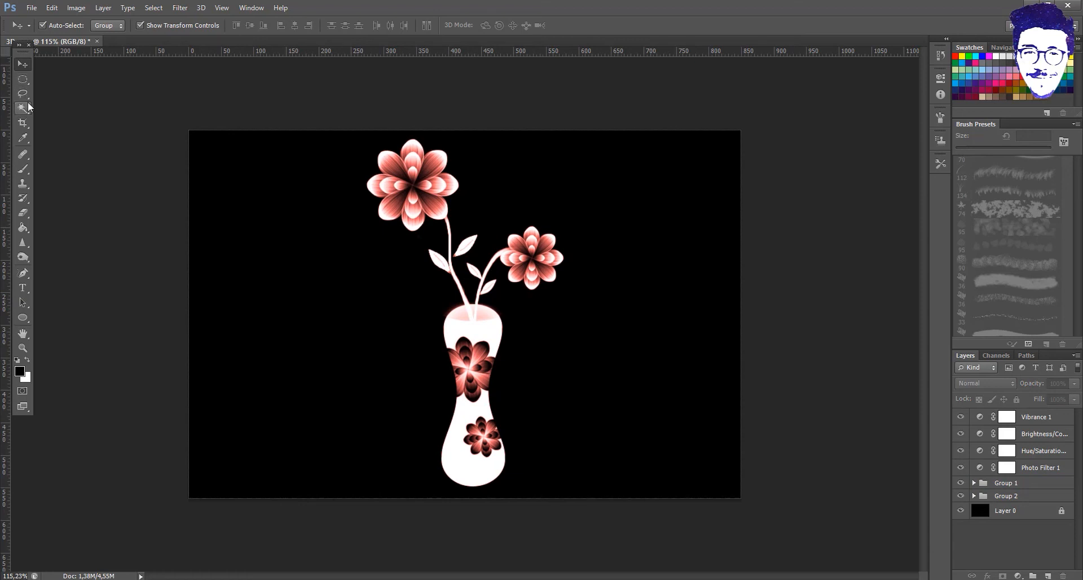
- Expand Group 2 and bring up the options for the Vase layer
{"action": "left_click", "coordinate": [33, 8]}
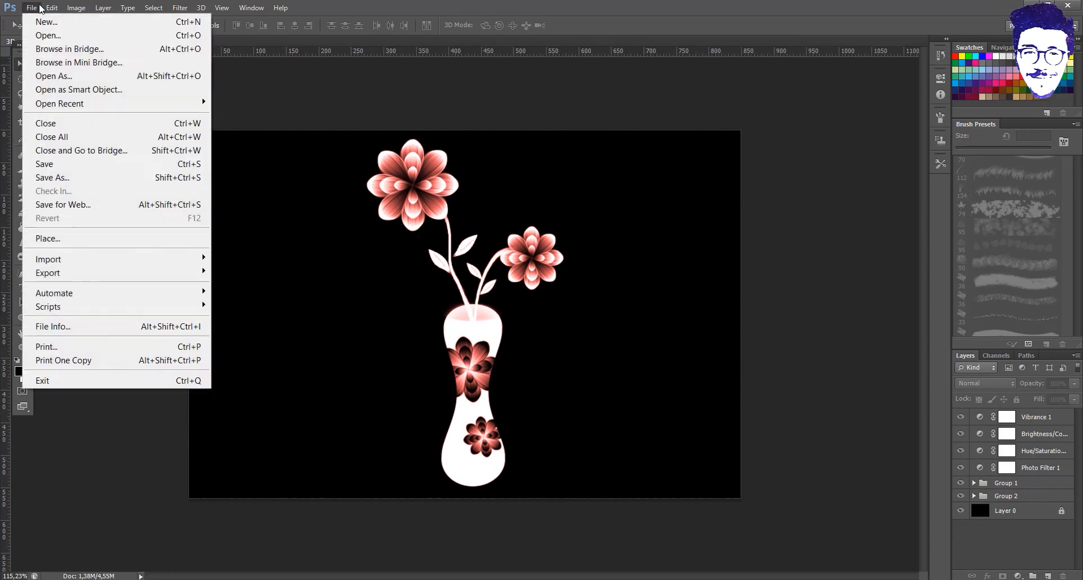
{"action": "left_click", "coordinate": [293, 79]}
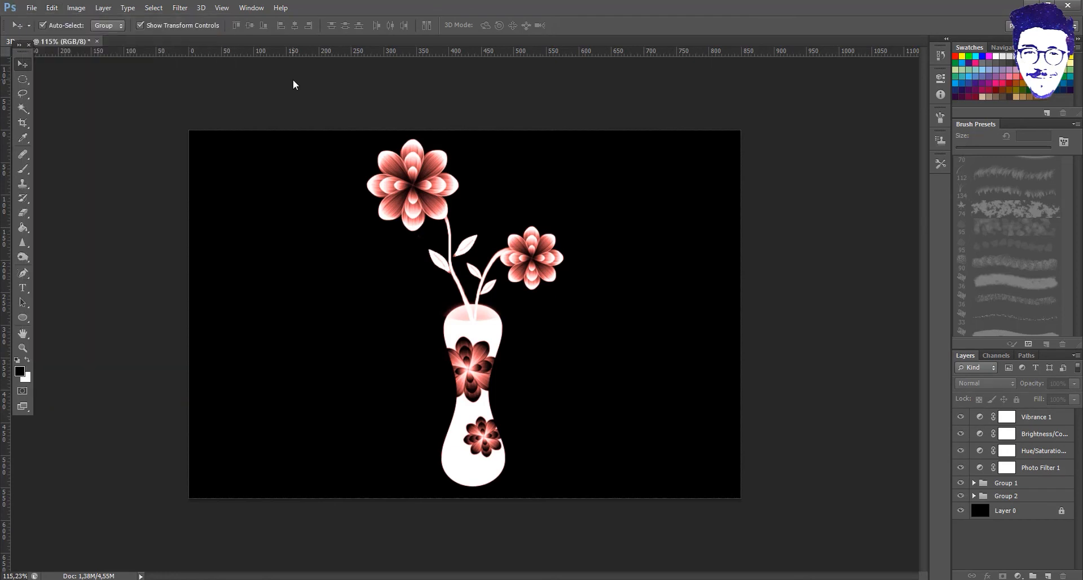
{"action": "left_click", "coordinate": [975, 495]}
{"action": "left_click", "coordinate": [1013, 476]}
{"action": "right_click", "coordinate": [1013, 476]}
- Give the Vase layer a drop shadow
{"action": "left_click", "coordinate": [948, 27]}
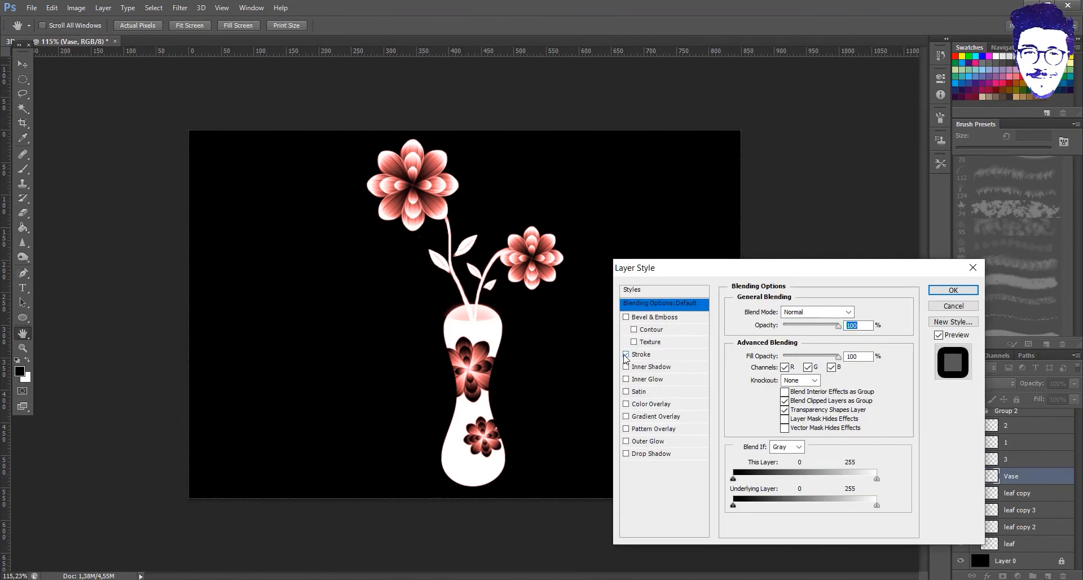
{"action": "left_click", "coordinate": [628, 455]}
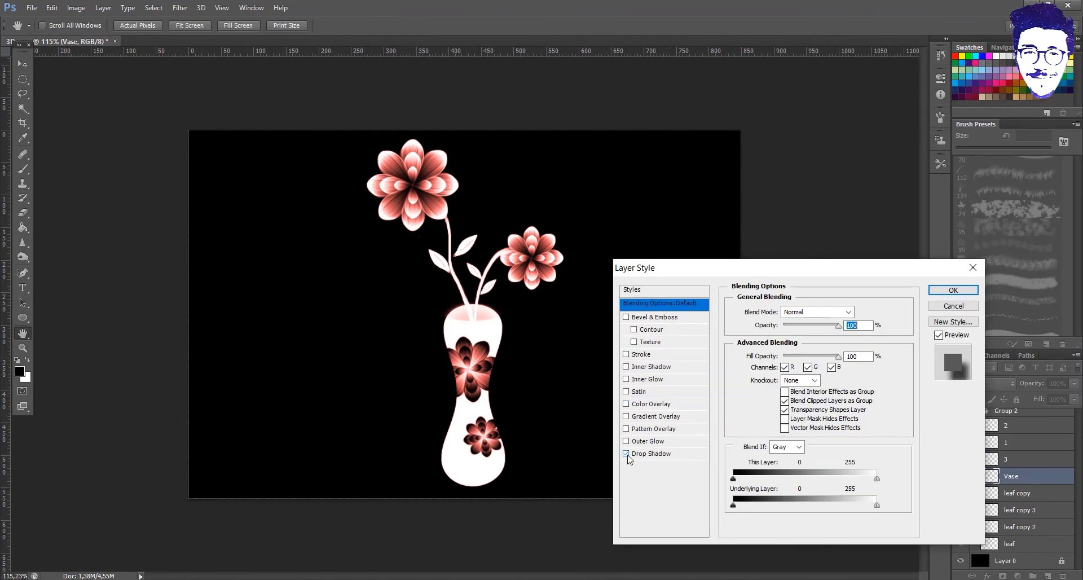
{"action": "left_click", "coordinate": [954, 290]}
- Draw a long rectangle shape along the bottom edge of the canvas
{"action": "left_click", "coordinate": [1009, 560]}
{"action": "left_click", "coordinate": [1048, 576]}
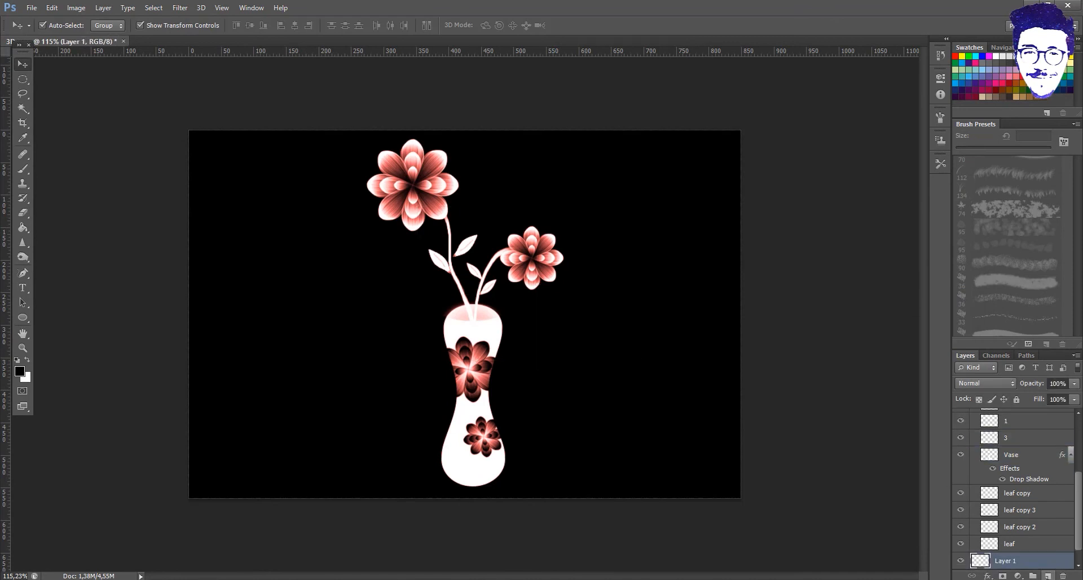
{"action": "left_click", "coordinate": [22, 318]}
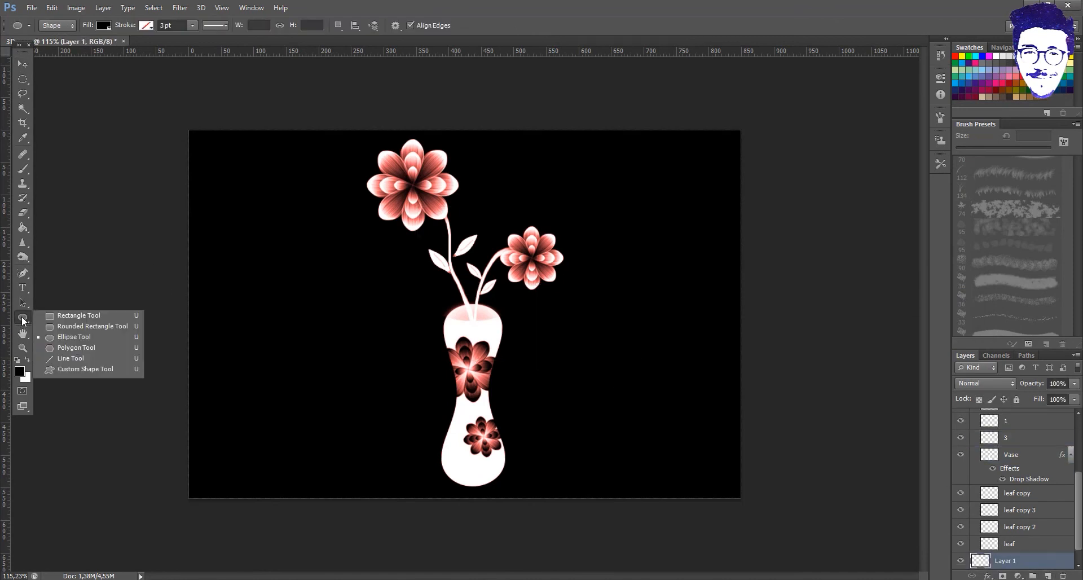
{"action": "left_click", "coordinate": [68, 317]}
{"action": "left_click_drag", "start_coordinate": [189, 452], "coordinate": [591, 462]}
{"action": "left_click", "coordinate": [24, 64]}
{"action": "left_click_drag", "start_coordinate": [299, 455], "coordinate": [589, 480]}
{"action": "left_click_drag", "start_coordinate": [582, 481], "coordinate": [570, 488]}
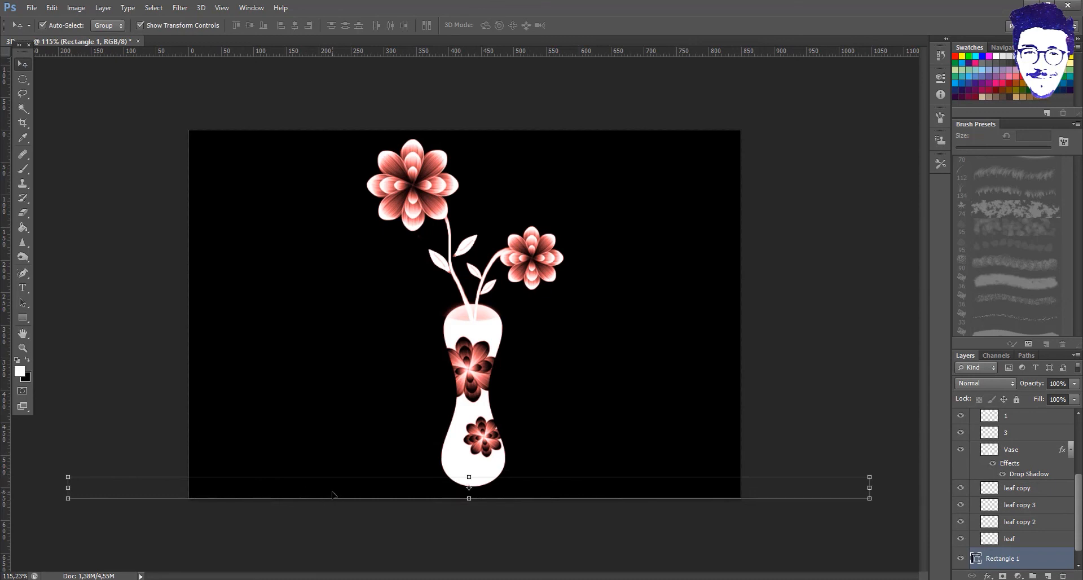
- Fill the rectangle white and make the floor strip taller
{"action": "double_click", "coordinate": [976, 558]}
{"action": "left_click_drag", "start_coordinate": [809, 240], "coordinate": [803, 161]}
{"action": "left_click", "coordinate": [916, 186]}
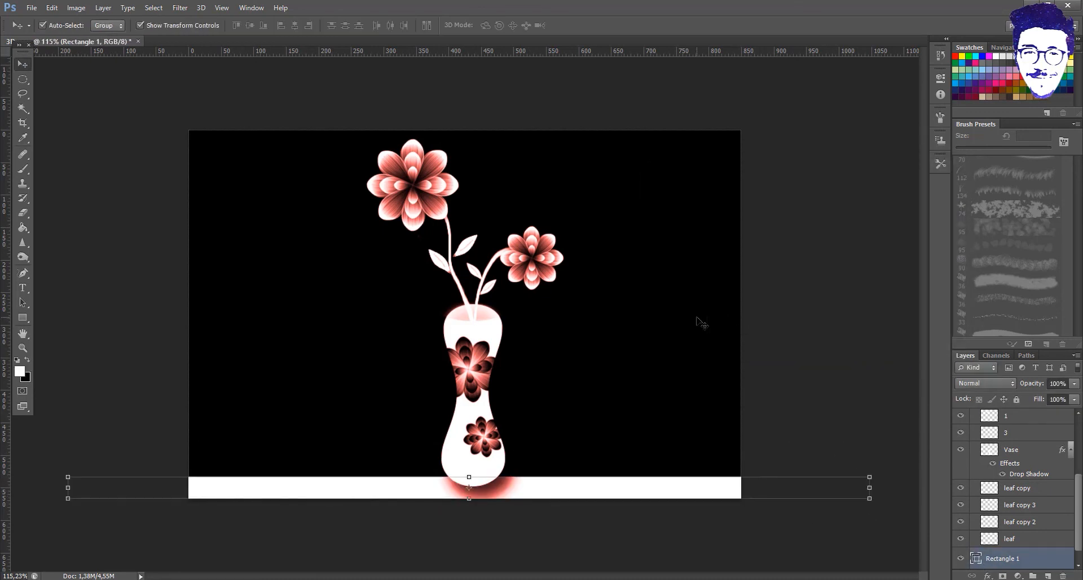
{"action": "left_click", "coordinate": [823, 429]}
{"action": "left_click", "coordinate": [991, 560]}
{"action": "left_click_drag", "start_coordinate": [469, 477], "coordinate": [502, 467]}
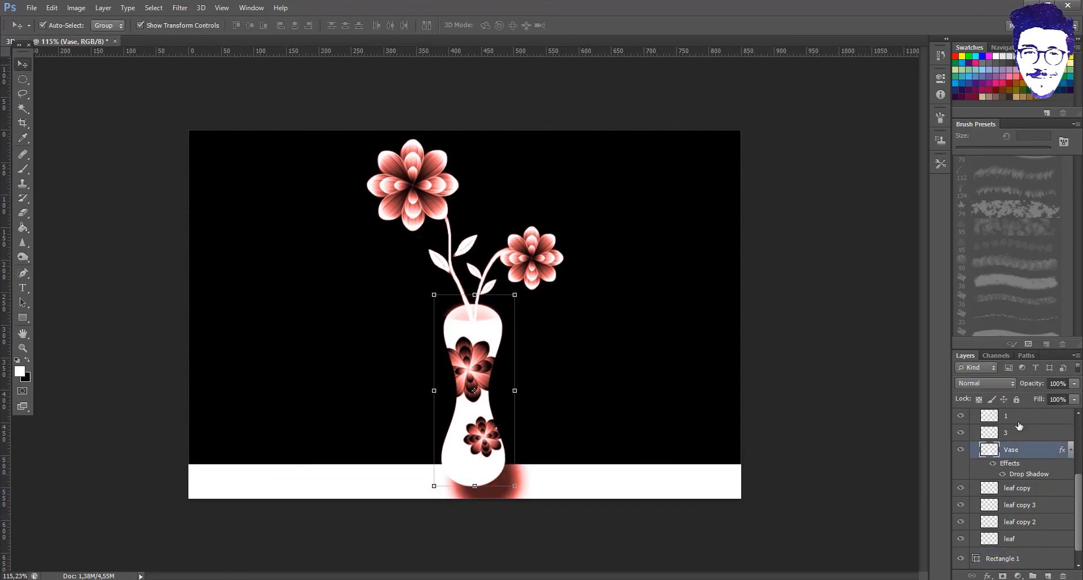
- Give the vase's drop shadow a 128° angle, wider spread, added noise and 52% opacity
{"action": "double_click", "coordinate": [1016, 477]}
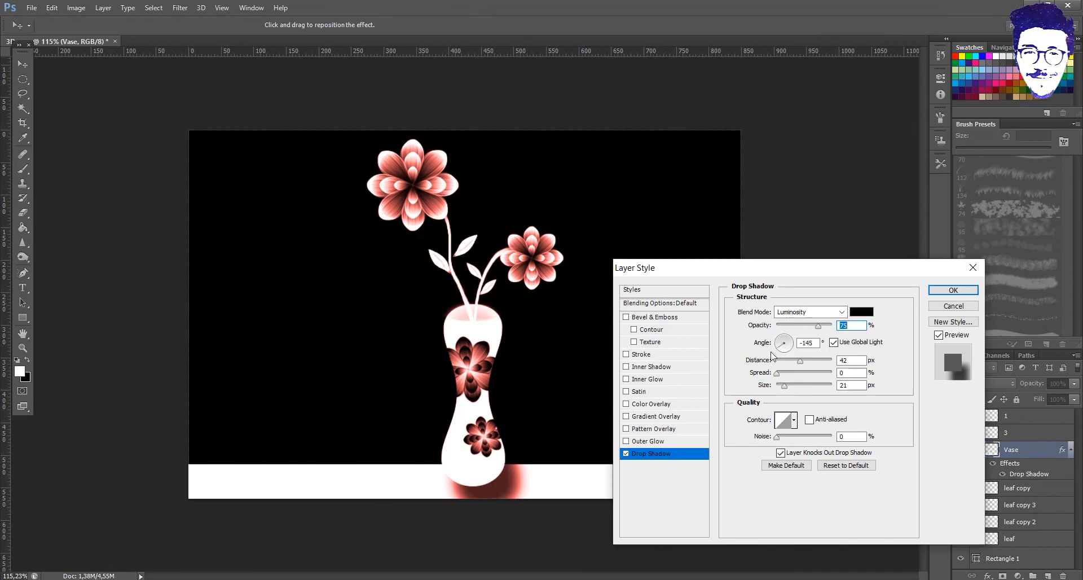
{"action": "left_click", "coordinate": [782, 342]}
{"action": "left_click_drag", "start_coordinate": [800, 362], "coordinate": [804, 389]}
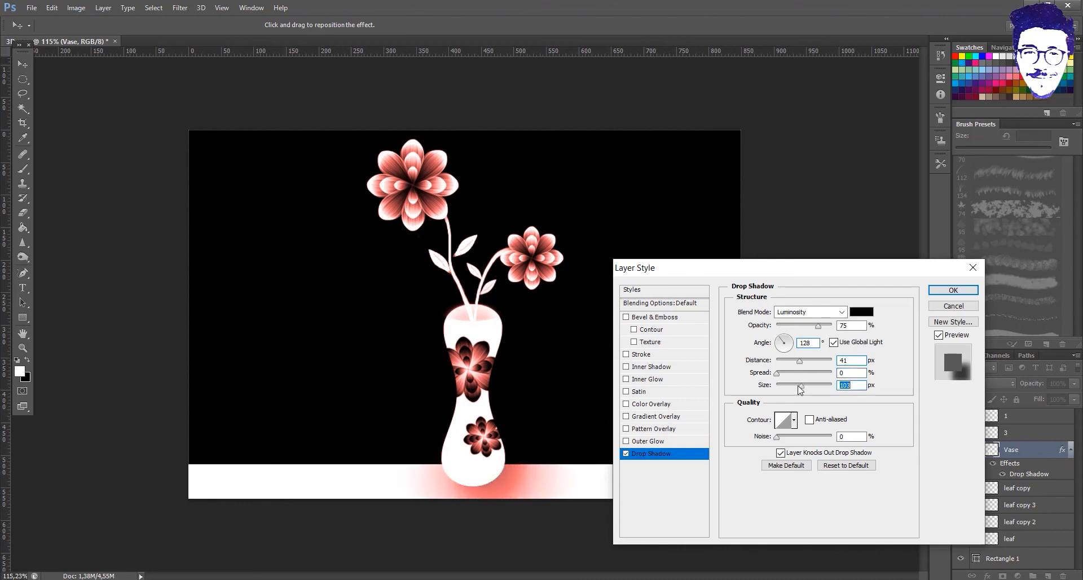
{"action": "left_click_drag", "start_coordinate": [777, 437], "coordinate": [787, 438]}
{"action": "left_click", "coordinate": [786, 465]}
{"action": "left_click_drag", "start_coordinate": [817, 331], "coordinate": [813, 332]}
{"action": "left_click", "coordinate": [949, 291]}
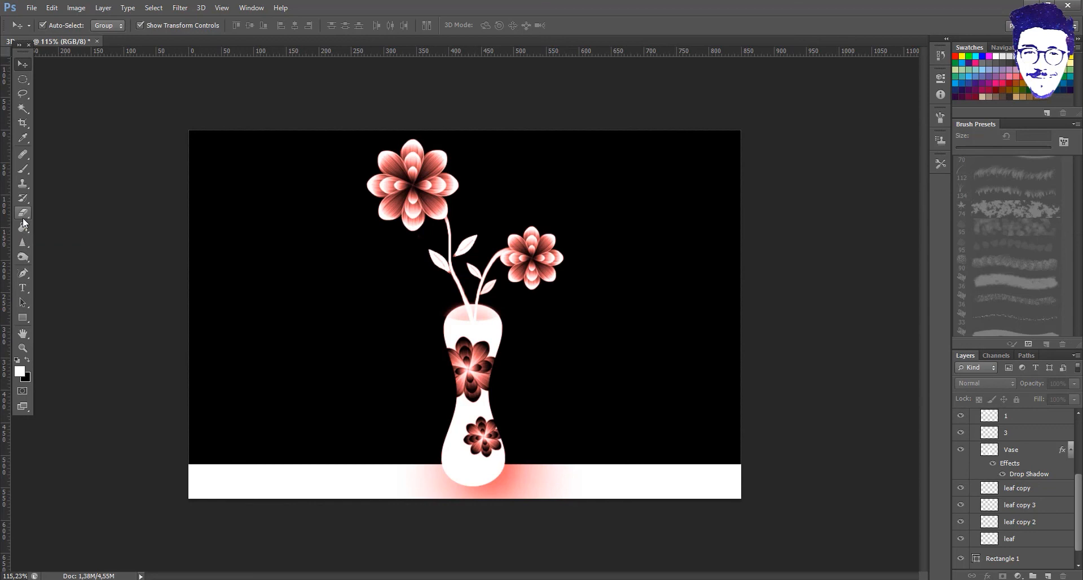
- Duplicate the black Layer 0 background with Ctrl+J
{"action": "scroll", "coordinate": [1035, 536], "scroll_direction": "down", "scroll_amount": 1}
{"action": "left_click", "coordinate": [1035, 562]}
{"action": "key", "text": "ctrl+j"}
{"action": "right_click", "coordinate": [1035, 562]}
{"action": "left_click", "coordinate": [934, 107]}
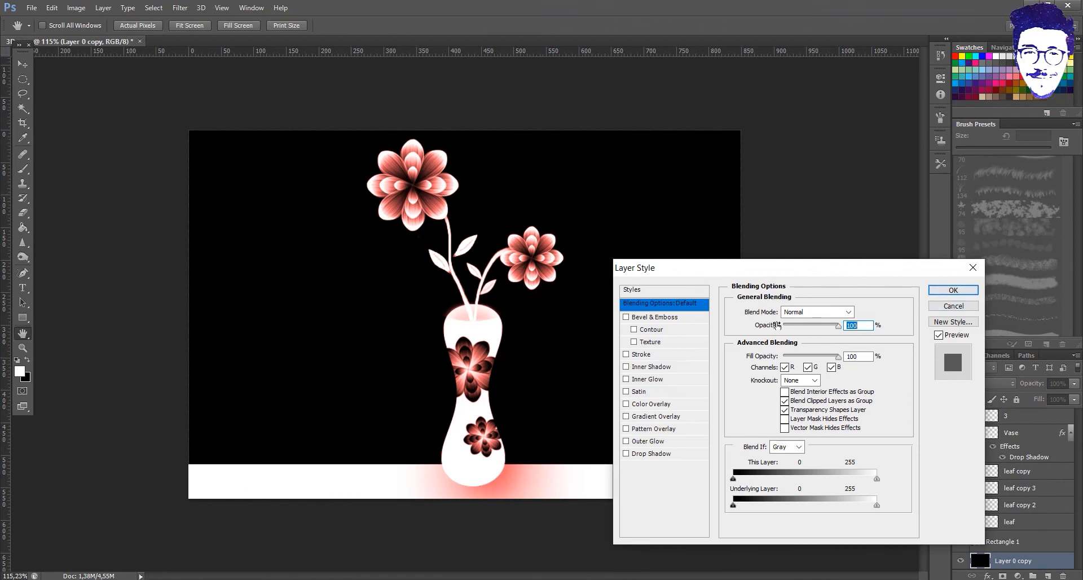
{"action": "left_click", "coordinate": [954, 290]}
- Free Transform the Layer 0 copy to sit slightly inside the canvas edges
{"action": "key", "text": "ctrl+t"}
{"action": "left_click_drag", "start_coordinate": [741, 131], "coordinate": [709, 166]}
{"action": "left_click_drag", "start_coordinate": [649, 184], "coordinate": [666, 167]}
{"action": "left_click_drag", "start_coordinate": [463, 138], "coordinate": [464, 136]}
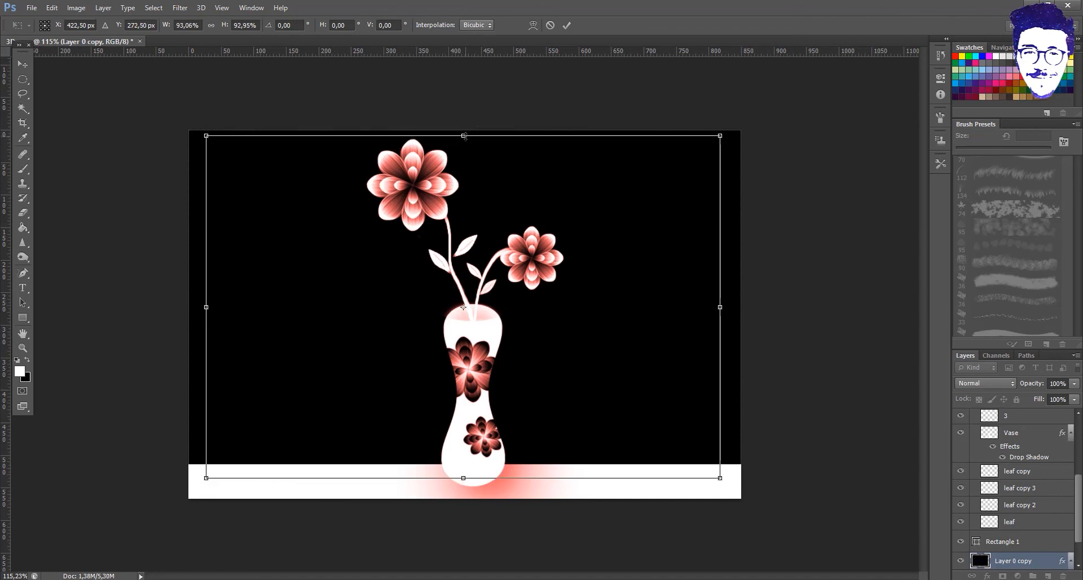
{"action": "key", "text": "Down"}
{"action": "left_click_drag", "start_coordinate": [201, 305], "coordinate": [191, 305]}
{"action": "left_click_drag", "start_coordinate": [720, 307], "coordinate": [737, 315]}
{"action": "left_click_drag", "start_coordinate": [465, 478], "coordinate": [465, 490]}
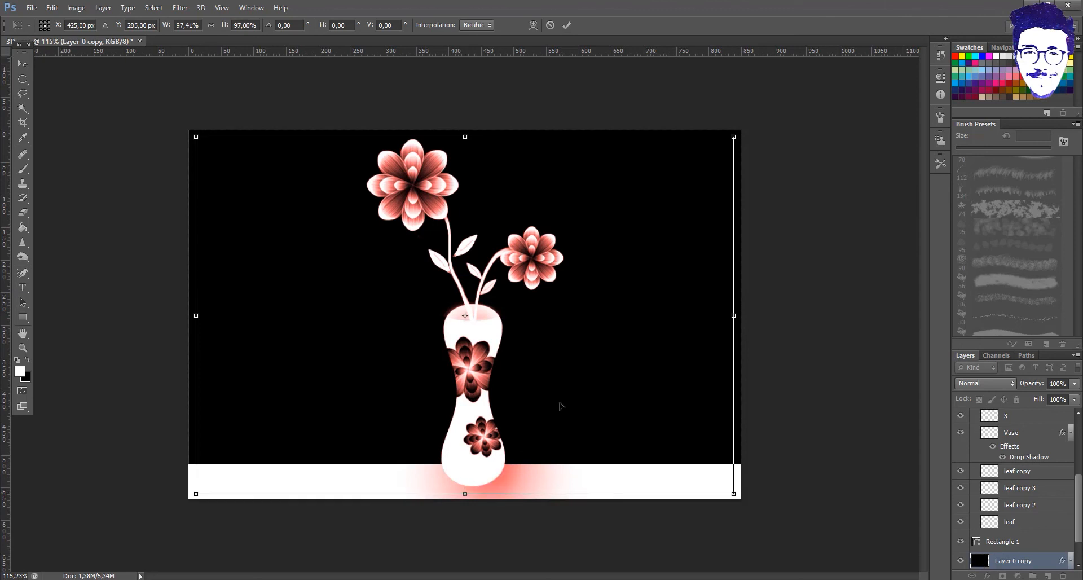
{"action": "key", "text": "Return"}
- Add a white 21 px Dissolve-blended stroke to the Layer 0 copy
{"action": "left_click", "coordinate": [849, 381]}
{"action": "left_click", "coordinate": [1007, 546]}
{"action": "left_click", "coordinate": [1009, 560]}
{"action": "scroll", "coordinate": [1010, 542], "scroll_direction": "down", "scroll_amount": 2}
{"action": "key", "text": "space"}
{"action": "double_click", "coordinate": [1009, 547]}
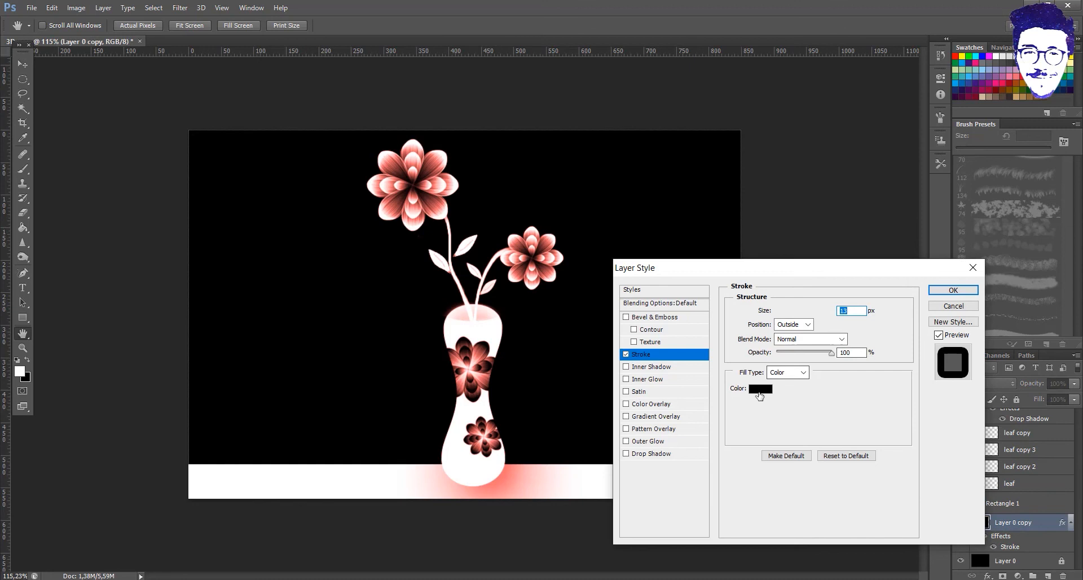
{"action": "left_click", "coordinate": [761, 389]}
{"action": "left_click_drag", "start_coordinate": [802, 215], "coordinate": [811, 202]}
{"action": "key", "text": "Return"}
{"action": "left_click", "coordinate": [811, 338]}
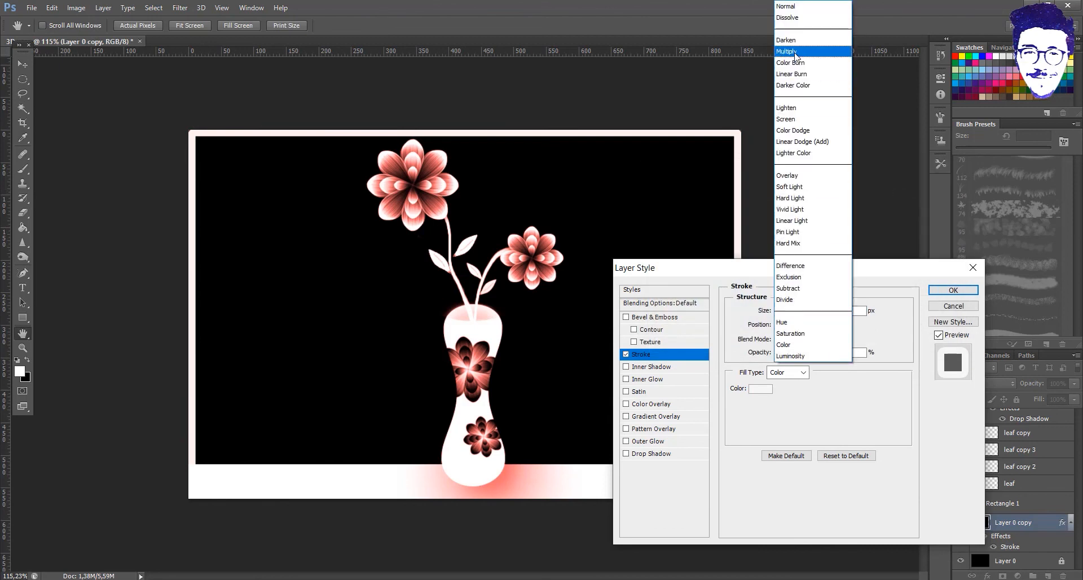
{"action": "left_click", "coordinate": [799, 25]}
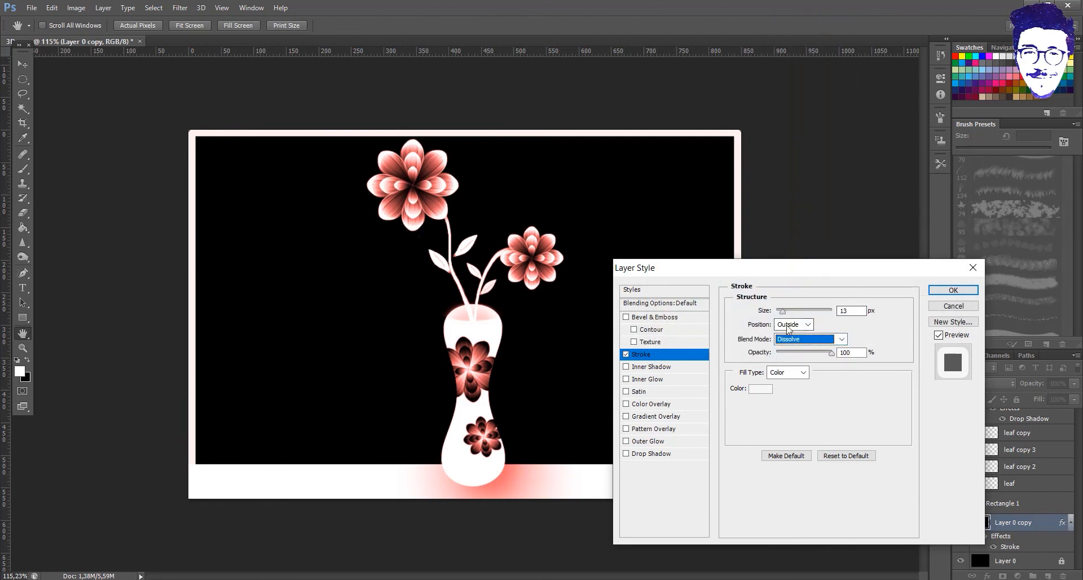
{"action": "left_click_drag", "start_coordinate": [782, 310], "coordinate": [785, 317]}
{"action": "left_click", "coordinate": [933, 291]}
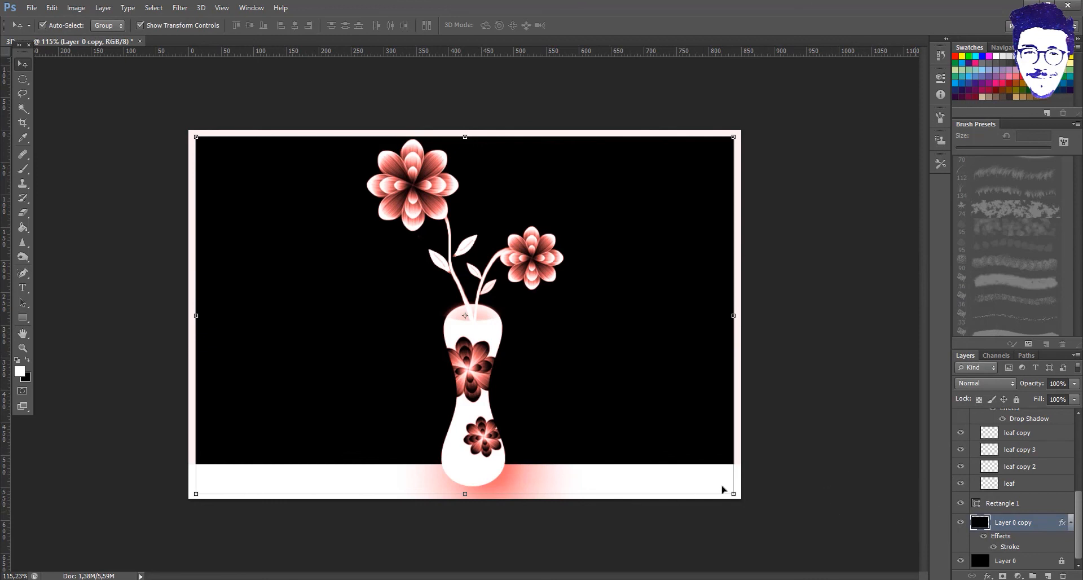
- Select all layers and group them into Group 3 with Ctrl+G
{"action": "scroll", "coordinate": [1017, 531], "scroll_direction": "up", "scroll_amount": 5}
{"action": "scroll", "coordinate": [1026, 520], "scroll_direction": "down", "scroll_amount": 4}
{"action": "scroll", "coordinate": [1034, 503], "scroll_direction": "down", "scroll_amount": 1}
{"action": "left_click", "coordinate": [1015, 561]}
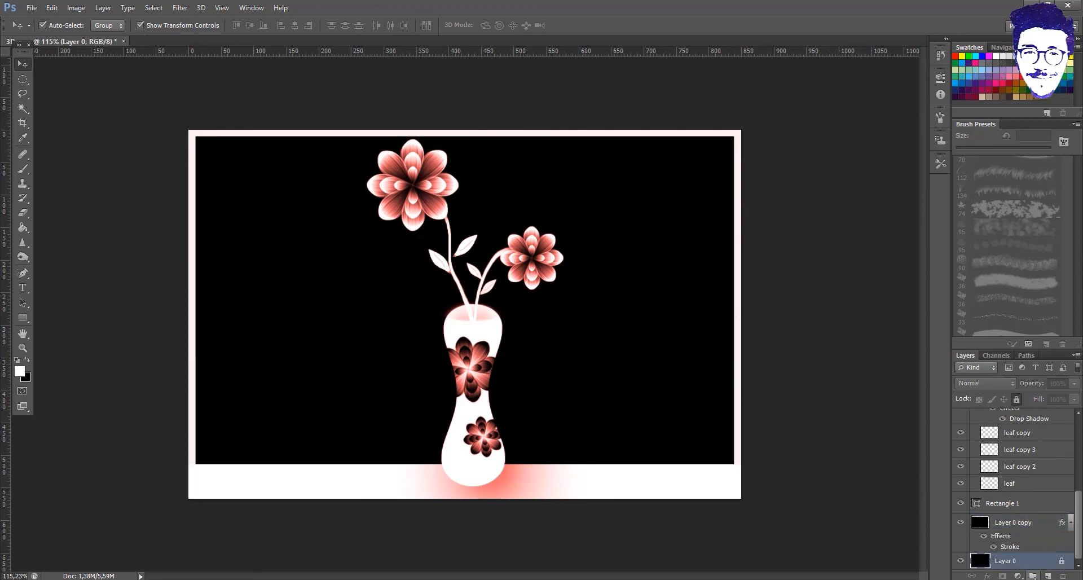
{"action": "scroll", "coordinate": [1033, 507], "scroll_direction": "up", "scroll_amount": 5}
{"action": "left_click", "coordinate": [1038, 418]}
{"action": "scroll", "coordinate": [1033, 519], "scroll_direction": "down", "scroll_amount": 5}
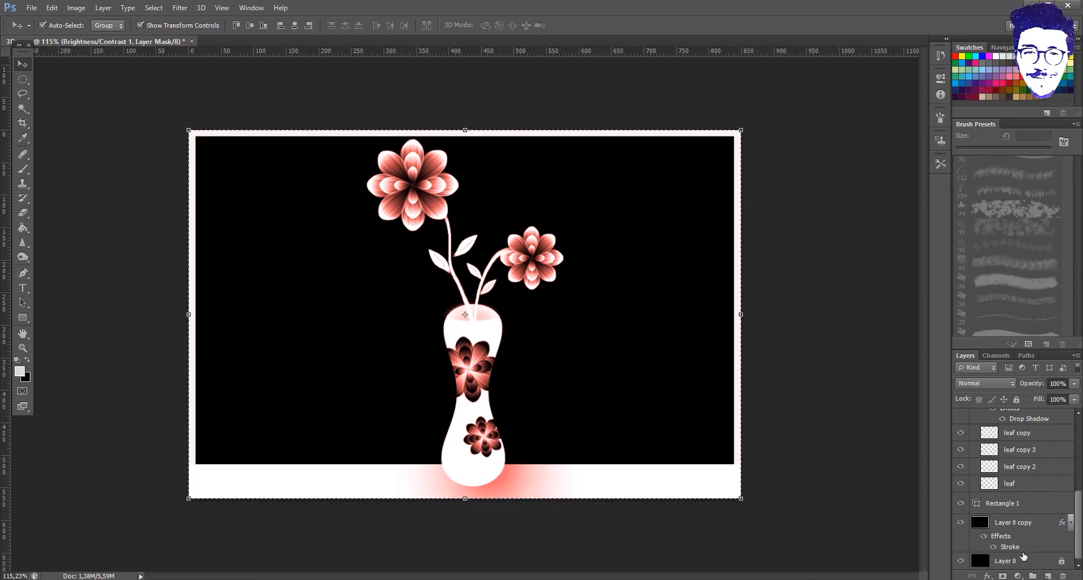
{"action": "left_click", "coordinate": [1023, 562], "text": "shift"}
{"action": "key", "text": "ctrl+g"}
- Move Vibrance 1 into Group 3 at the top of the group
{"action": "left_click", "coordinate": [1007, 461]}
{"action": "left_click_drag", "start_coordinate": [1018, 414], "coordinate": [1022, 433]}
{"action": "left_click", "coordinate": [1024, 442]}
{"action": "left_click", "coordinate": [1024, 416]}
{"action": "left_click", "coordinate": [975, 416]}
{"action": "scroll", "coordinate": [1010, 496], "scroll_direction": "down", "scroll_amount": 3}
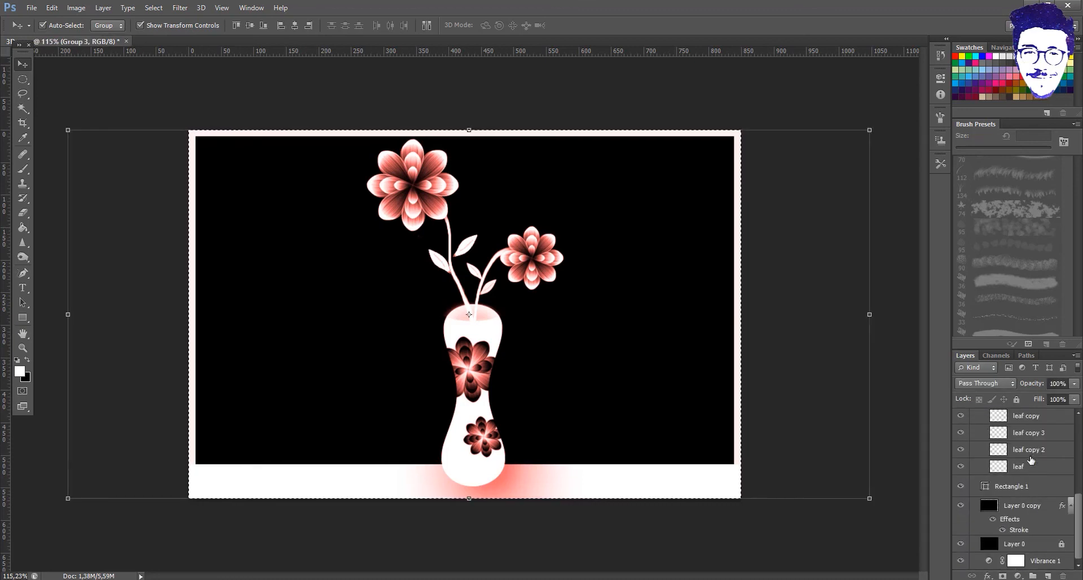
{"action": "left_click_drag", "start_coordinate": [988, 527], "coordinate": [1018, 424]}
{"action": "left_click", "coordinate": [1018, 422], "text": "ctrl"}
- Collapse Group 3 and clear the layer selection
{"action": "scroll", "coordinate": [1015, 444], "scroll_direction": "up", "scroll_amount": 1}
{"action": "left_click", "coordinate": [1000, 416]}
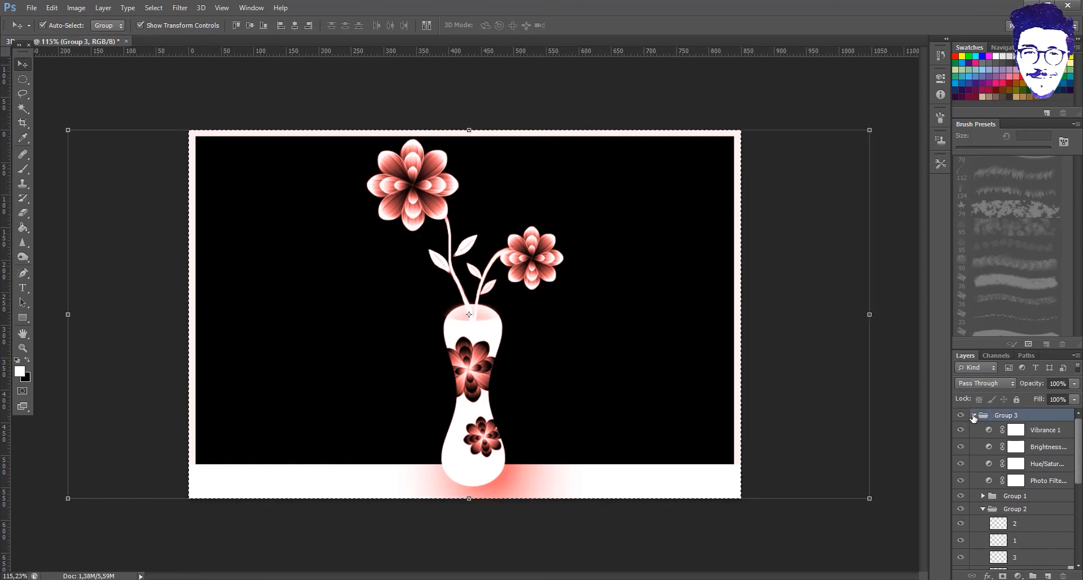
{"action": "left_click", "coordinate": [974, 416]}
{"action": "left_click", "coordinate": [985, 431]}
{"action": "left_click", "coordinate": [974, 416]}
{"action": "left_click", "coordinate": [975, 417]}
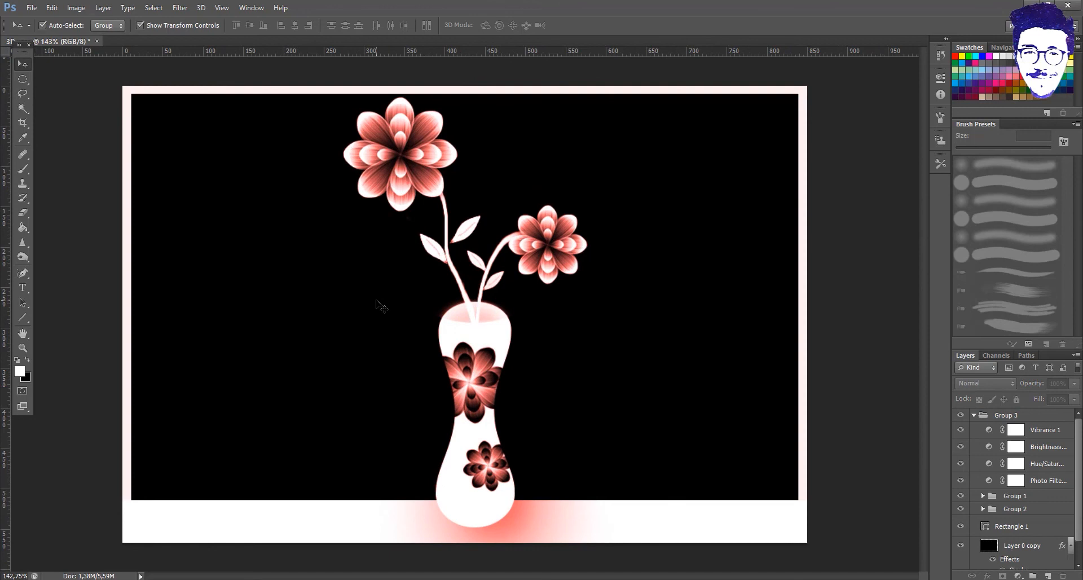
- Add a white text box reading 'By Snoopy' left of the flowers
{"action": "left_click", "coordinate": [23, 287]}
{"action": "left_click_drag", "start_coordinate": [157, 220], "coordinate": [400, 296]}
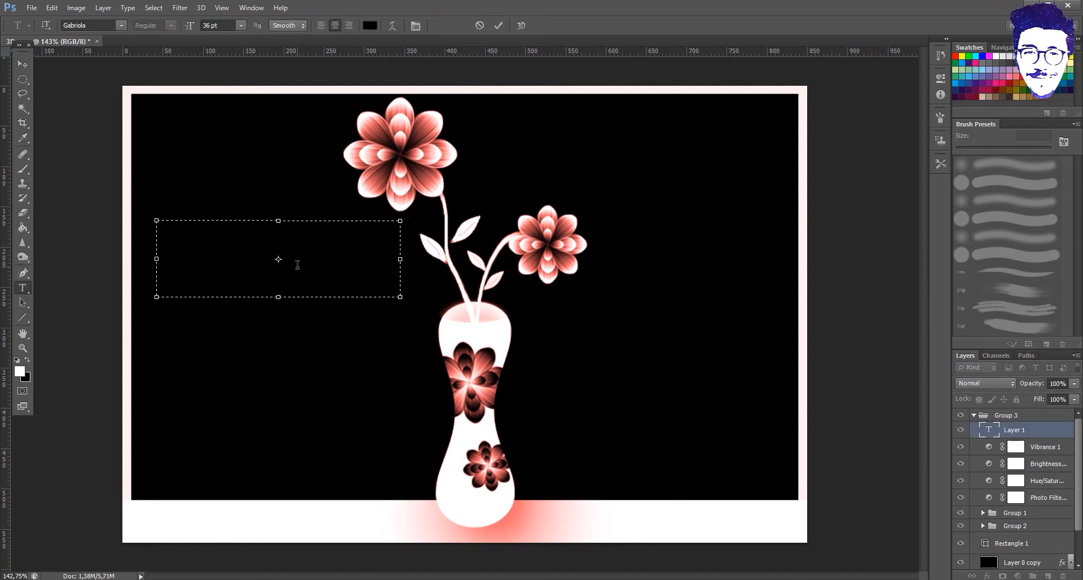
{"action": "key", "text": "ctrl+a"}
{"action": "left_click", "coordinate": [365, 23]}
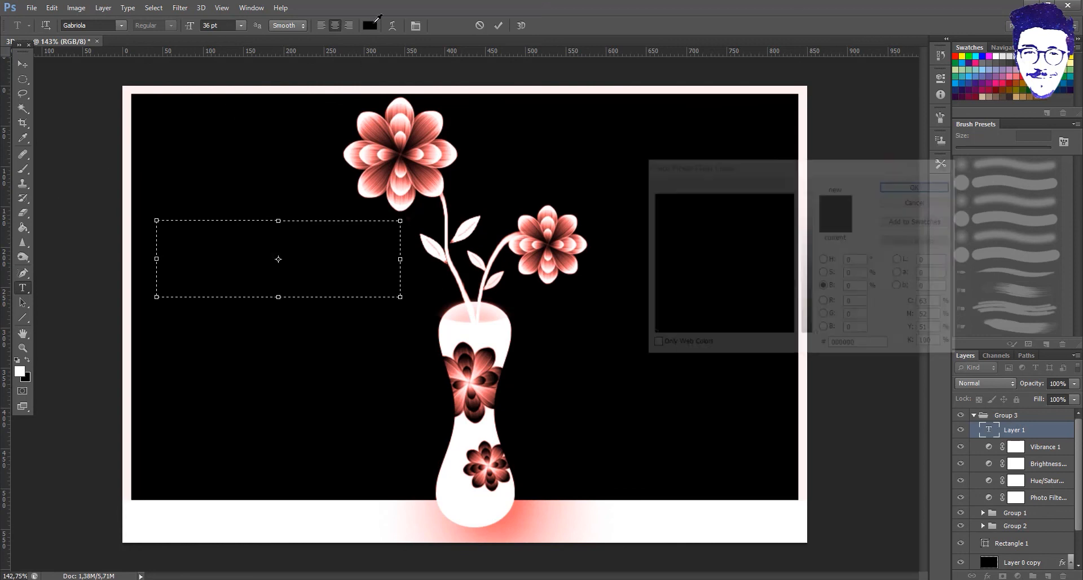
{"action": "left_click", "coordinate": [808, 193]}
{"action": "left_click", "coordinate": [896, 184]}
{"action": "left_click", "coordinate": [348, 255]}
{"action": "type", "text": "By Snoopy"}
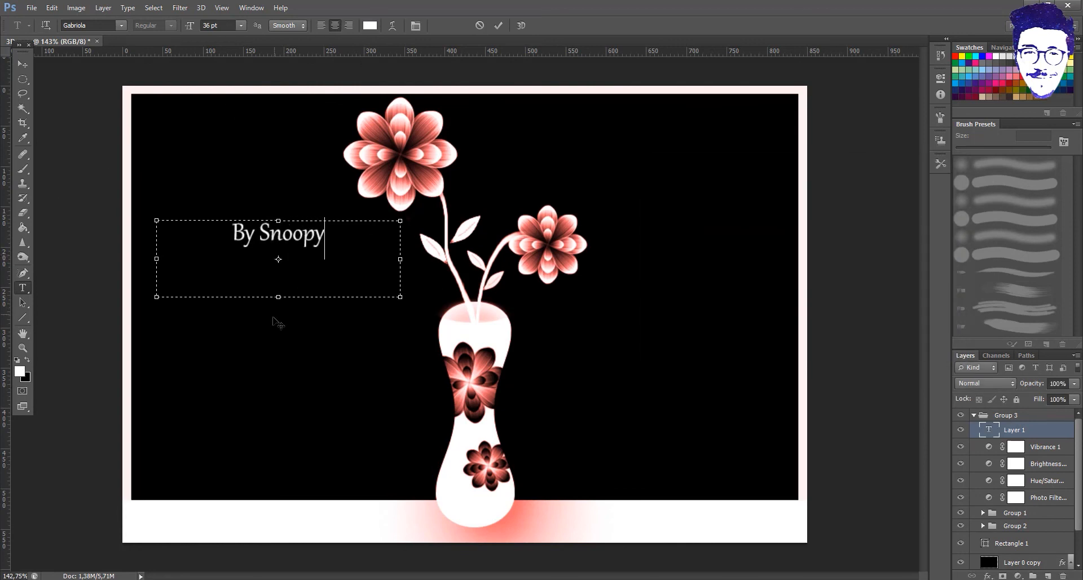
{"action": "left_click_drag", "start_coordinate": [278, 297], "coordinate": [309, 261]}
{"action": "left_click", "coordinate": [22, 64]}
- Nudge the 'By Snoopy' text down and slightly right beside the vase
{"action": "left_click", "coordinate": [523, 225]}
{"action": "left_click", "coordinate": [1032, 431]}
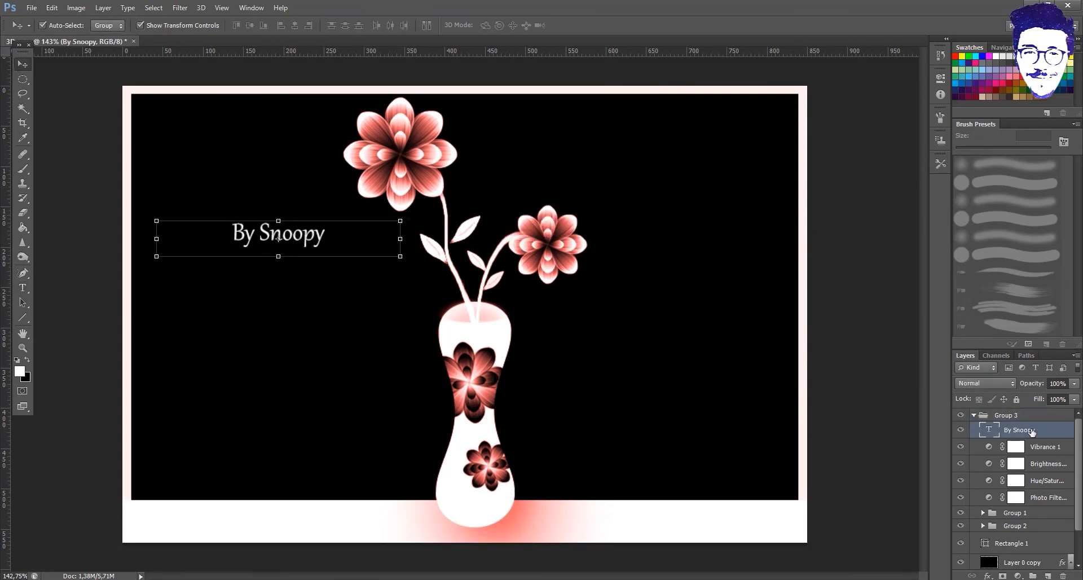
{"action": "left_click", "coordinate": [291, 243]}
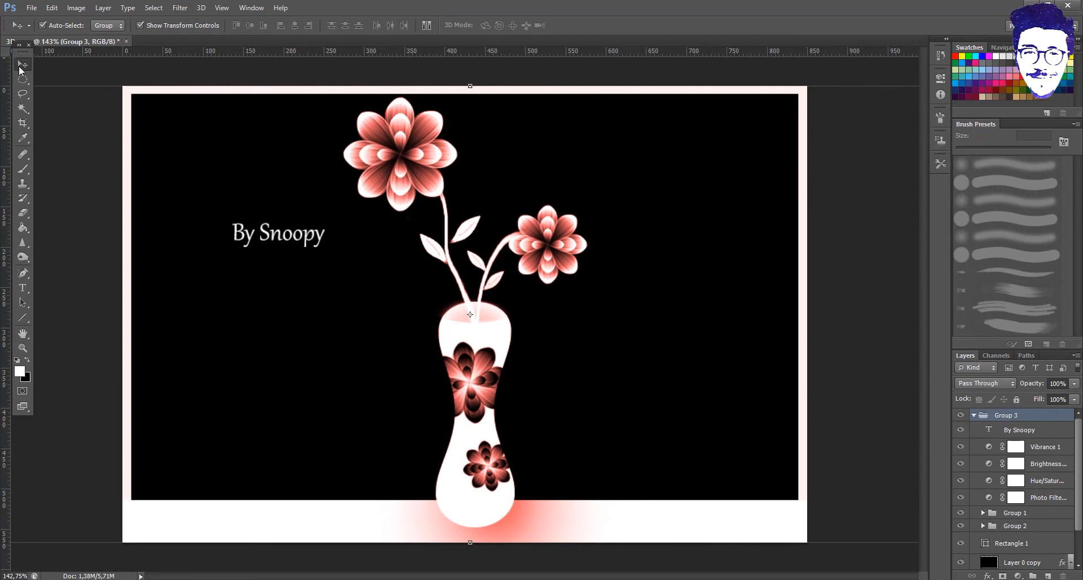
{"action": "left_click", "coordinate": [1002, 430]}
{"action": "key", "text": "Down"}
{"action": "key", "text": "Down"}
{"action": "key", "text": "Down"}
{"action": "key", "text": "Down"}
{"action": "key", "text": "Down"}
{"action": "key", "text": "Down"}
{"action": "key", "text": "Down"}
{"action": "key", "text": "Down"}
{"action": "key", "text": "Down"}
{"action": "key", "text": "Down"}
{"action": "key", "text": "Down"}
{"action": "key", "text": "Down"}
{"action": "key", "text": "Down"}
{"action": "key", "text": "Down"}
{"action": "key", "text": "Down"}
{"action": "key", "text": "Down"}
{"action": "key", "text": "Down"}
{"action": "key", "text": "Down"}
{"action": "key", "text": "Down"}
{"action": "key", "text": "Down"}
{"action": "key", "text": "Down"}
{"action": "key", "text": "Down"}
{"action": "key", "text": "Down"}
{"action": "key", "text": "Down"}
{"action": "key", "text": "Down"}
{"action": "key", "text": "Down"}
{"action": "key", "text": "Down"}
{"action": "key", "text": "Down"}
{"action": "key", "text": "Down"}
{"action": "key", "text": "Down"}
{"action": "key", "text": "Down"}
{"action": "key", "text": "Down"}
{"action": "key", "text": "Down"}
{"action": "key", "text": "Down"}
{"action": "key", "text": "Down"}
{"action": "key", "text": "Down"}
{"action": "key", "text": "Down"}
{"action": "key", "text": "Down"}
{"action": "key", "text": "Down"}
{"action": "key", "text": "Down"}
{"action": "key", "text": "Right"}
{"action": "key", "text": "Right"}
{"action": "key", "text": "Right"}
{"action": "key", "text": "Right"}
{"action": "key", "text": "Right"}
{"action": "key", "text": "Right"}
{"action": "key", "text": "Right"}
{"action": "key", "text": "Right"}
{"action": "key", "text": "Right"}
{"action": "key", "text": "Right"}
{"action": "key", "text": "Right"}
{"action": "key", "text": "Right"}
{"action": "key", "text": "Right"}
{"action": "key", "text": "Right"}
{"action": "key", "text": "Right"}
{"action": "key", "text": "Right"}
{"action": "key", "text": "Right"}
{"action": "key", "text": "Right"}
{"action": "key", "text": "Right"}
{"action": "key", "text": "Right"}
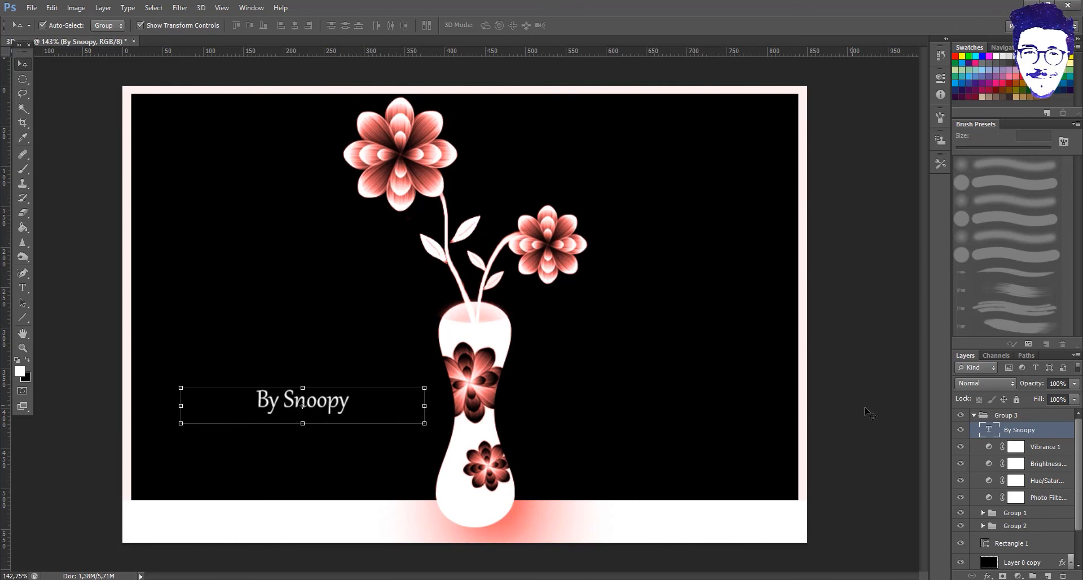
{"action": "left_click", "coordinate": [843, 367]}
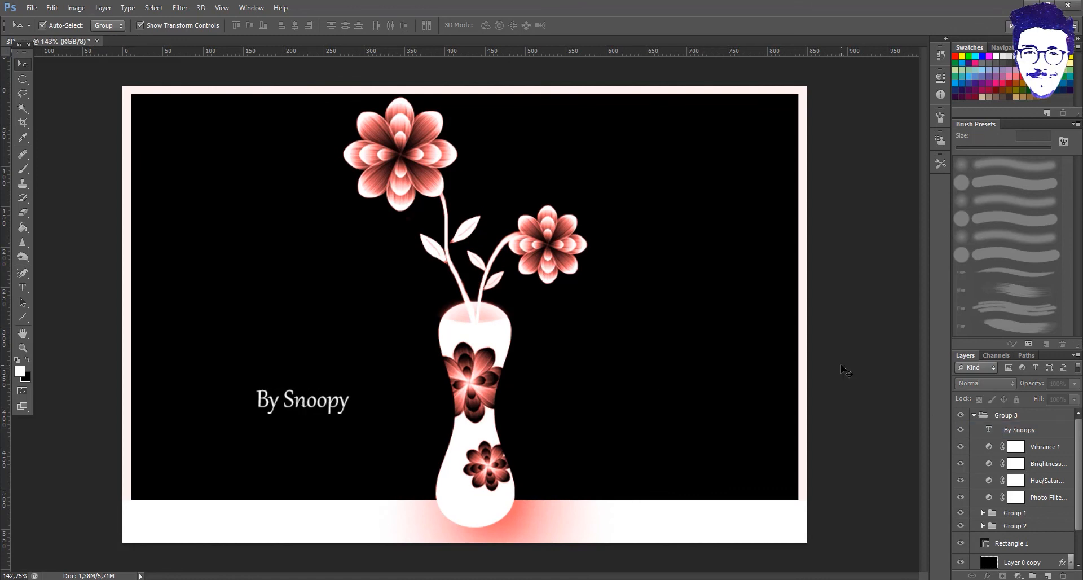